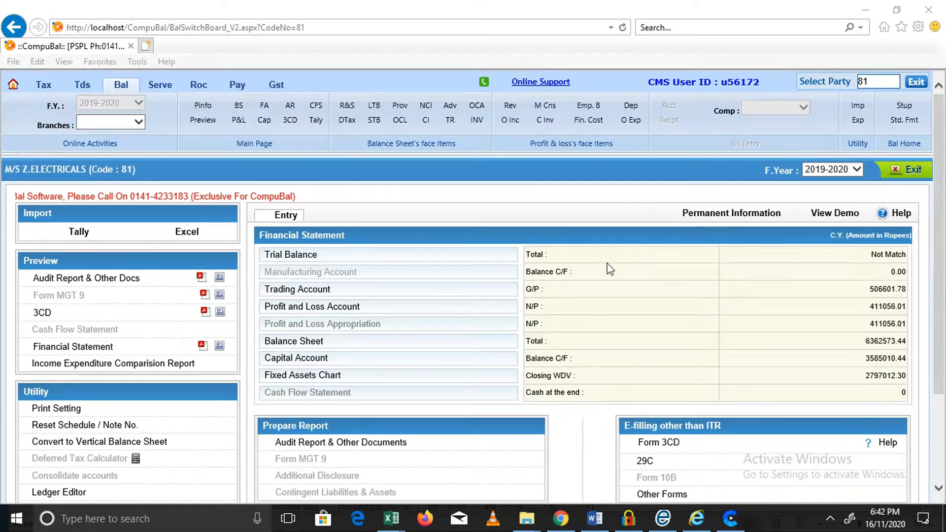
# - Switch to the Z. Electrical, Bisauli.xlsx workbook in Excel, maximize it and review the Trading and Profit & Loss Account figures
pyautogui.hotkey('alt', 'Tab')
pyautogui.press('Tab')
pyautogui.press('Tab')
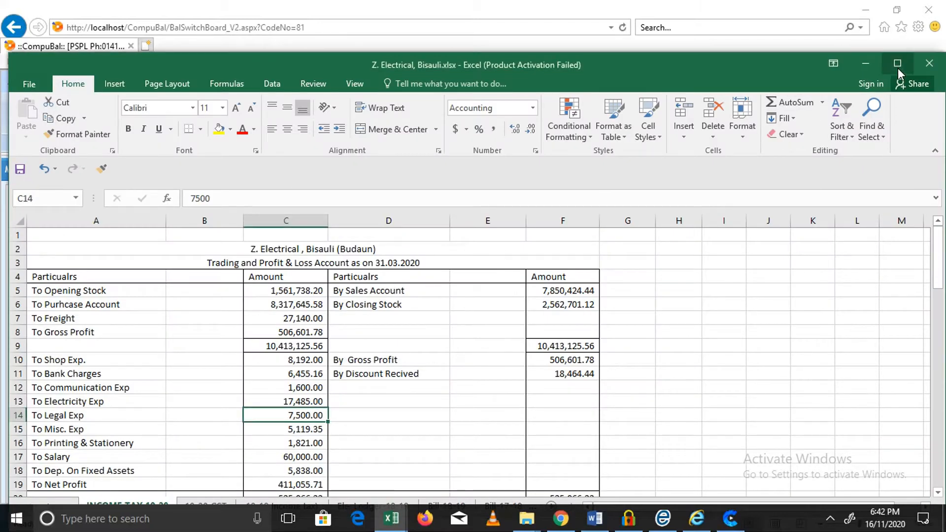
pyautogui.click(898, 64)
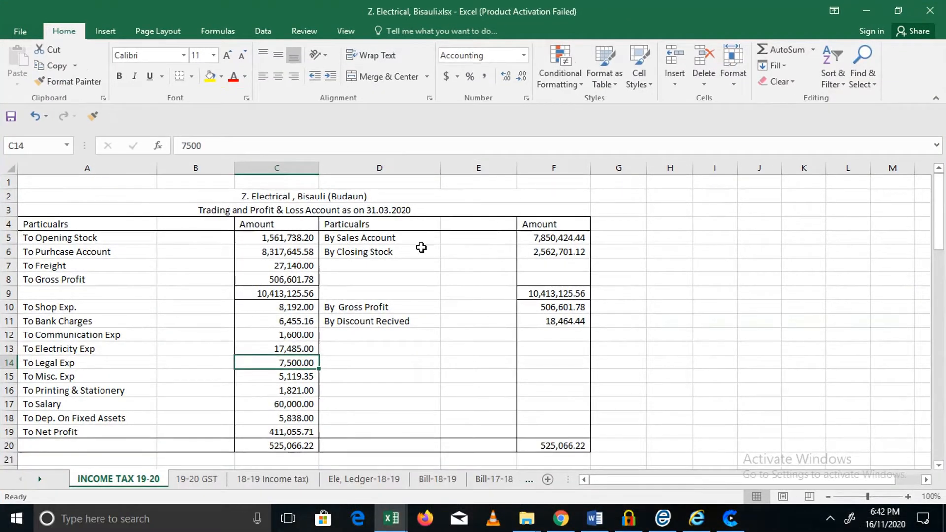
pyautogui.hotkey('alt', 'Tab')
pyautogui.hotkey('alt', 'Tab')
pyautogui.hotkey('alt', 'Tab')
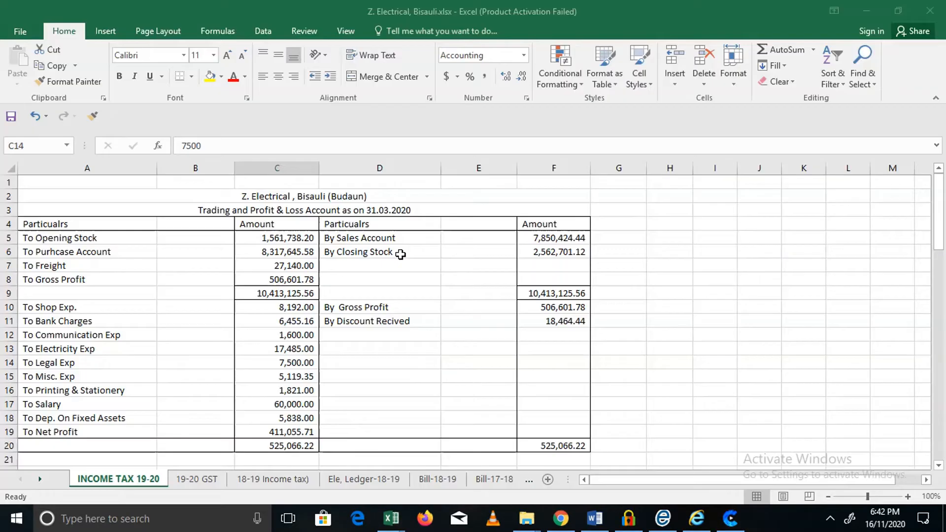
pyautogui.hotkey('alt', 'Tab')
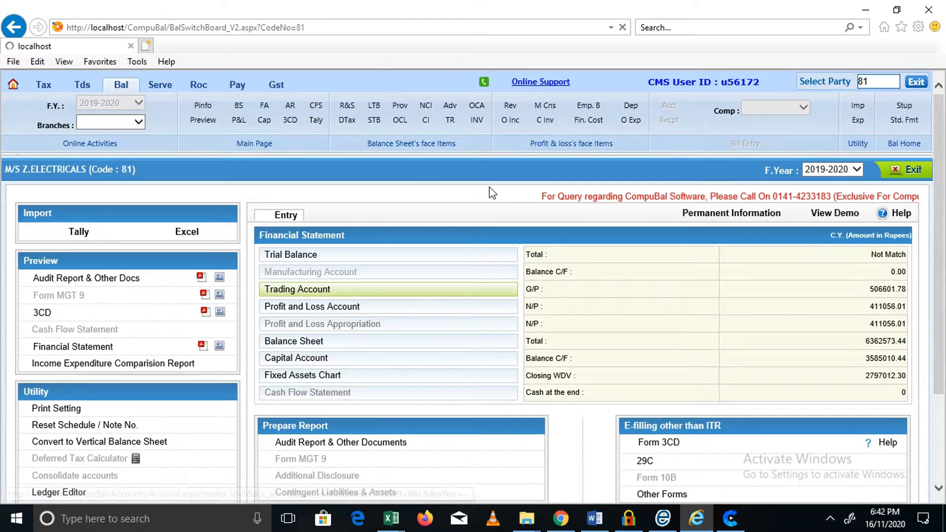
pyautogui.hotkey('alt', 'Tab')
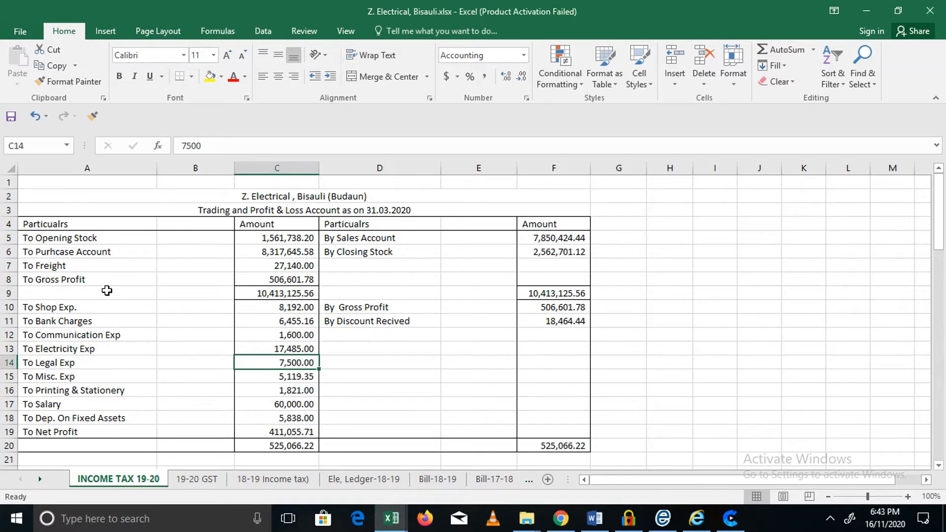
# - Switch back to CompuBal, open the Trading Account and re-enter Sales as the first income-side particular
pyautogui.hotkey('alt', 'Tab')
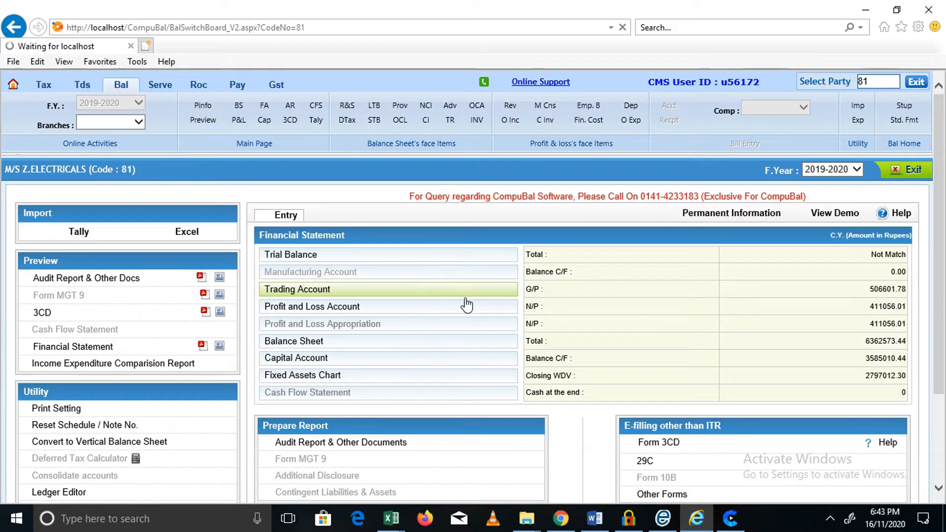
pyautogui.click(290, 294)
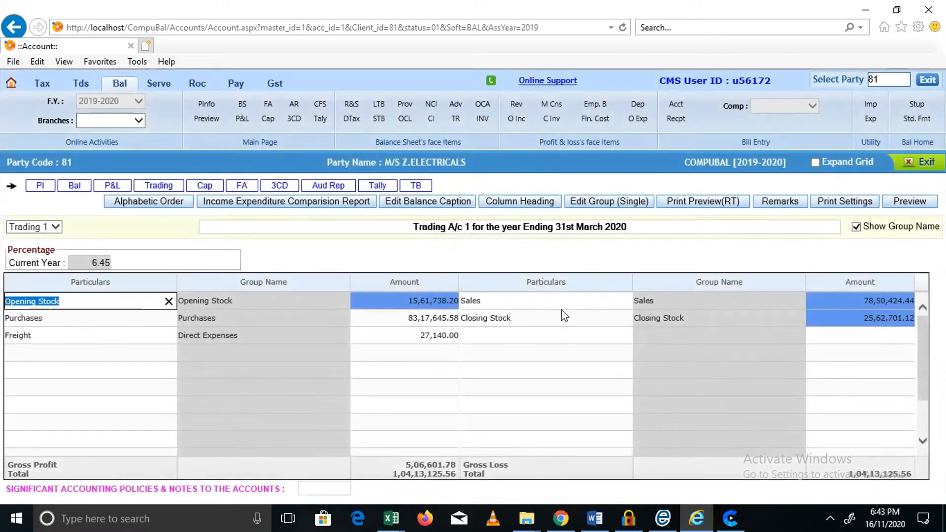
pyautogui.click(498, 306)
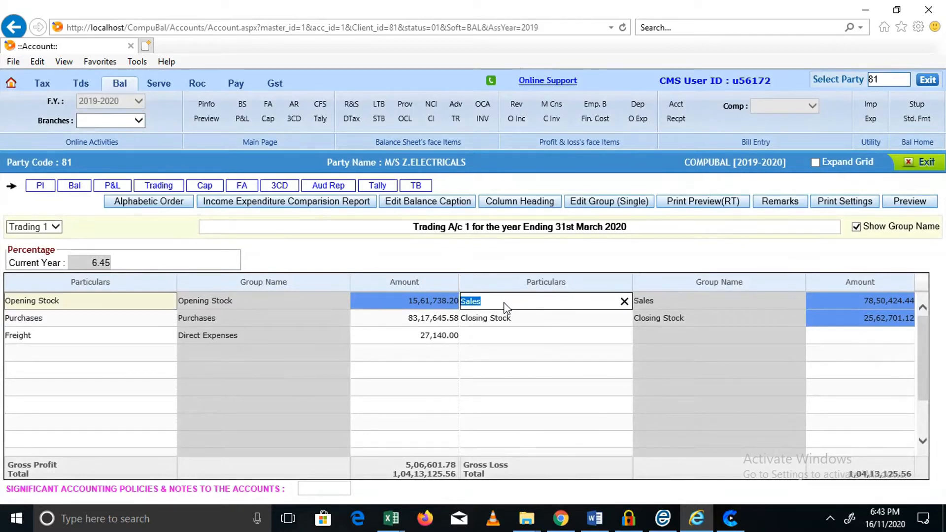
pyautogui.write('Sa')
pyautogui.press('Return')
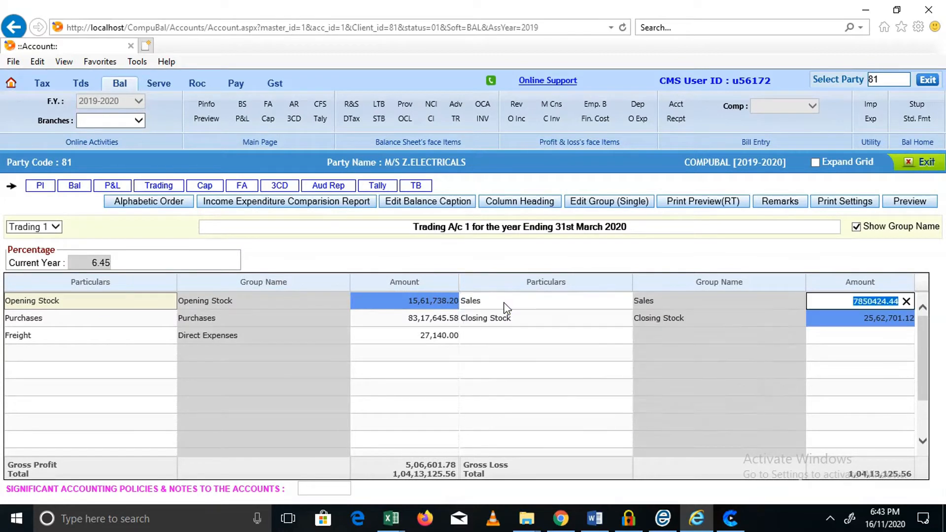
# - Open the annexure for Sales, check its Sales of goods entry and amount, and exit the annexure
pyautogui.doubleClick(832, 298)
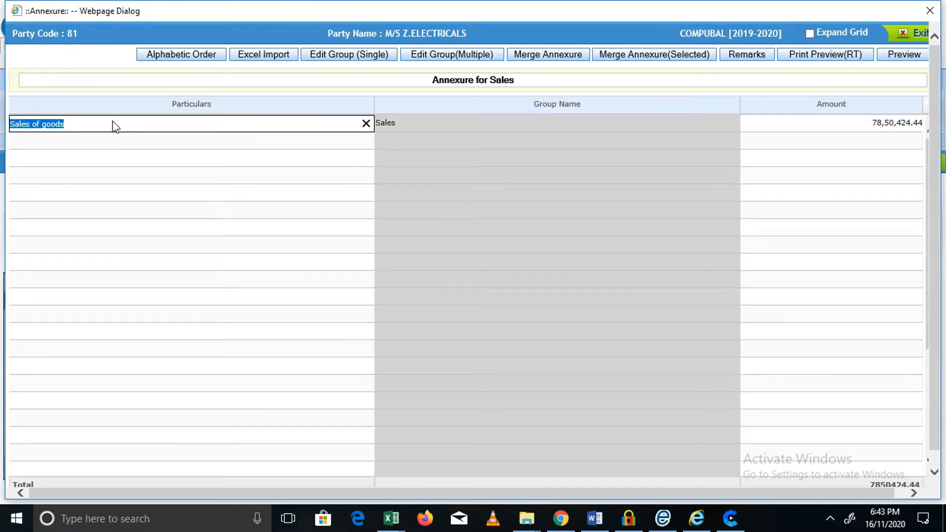
pyautogui.press('Tab')
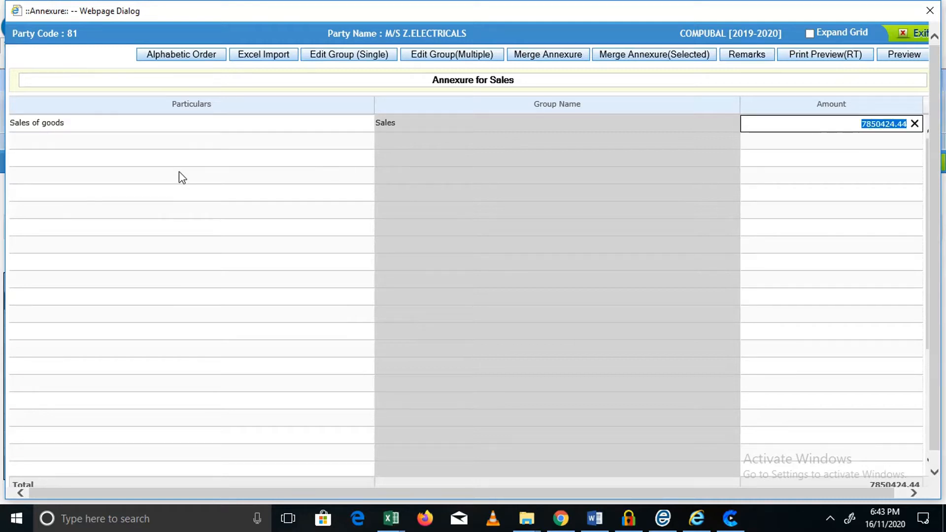
pyautogui.click(929, 34)
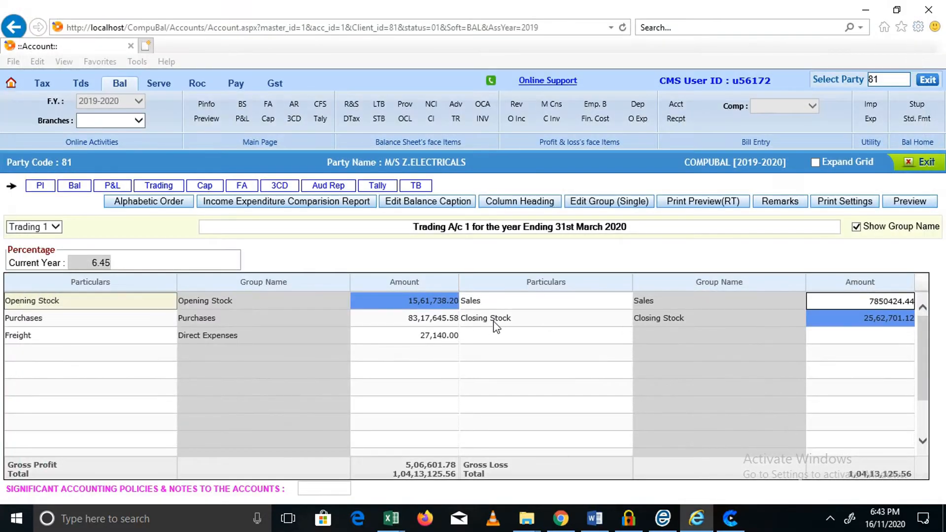
# - Re-enter Closing Stock as the second income-side particular, choosing the matching ledger, and dismiss the warning
pyautogui.click(494, 320)
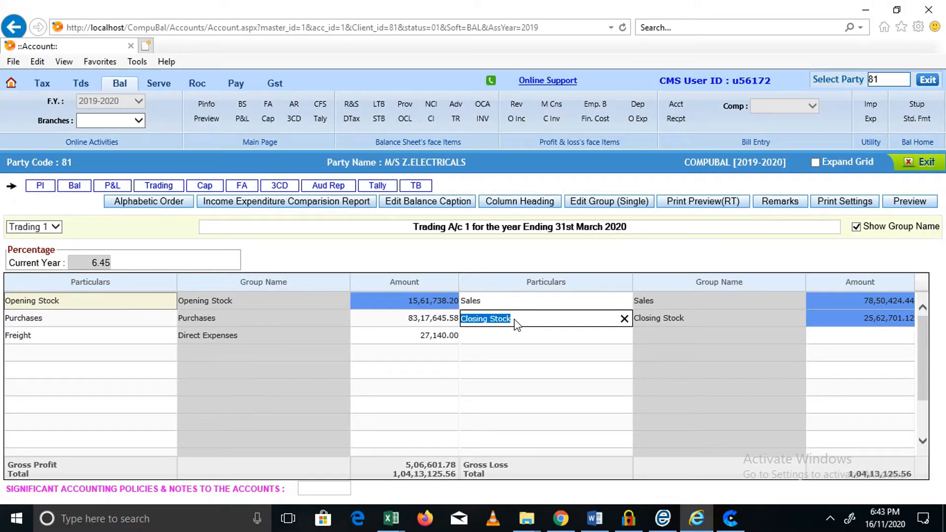
pyautogui.write('Clo')
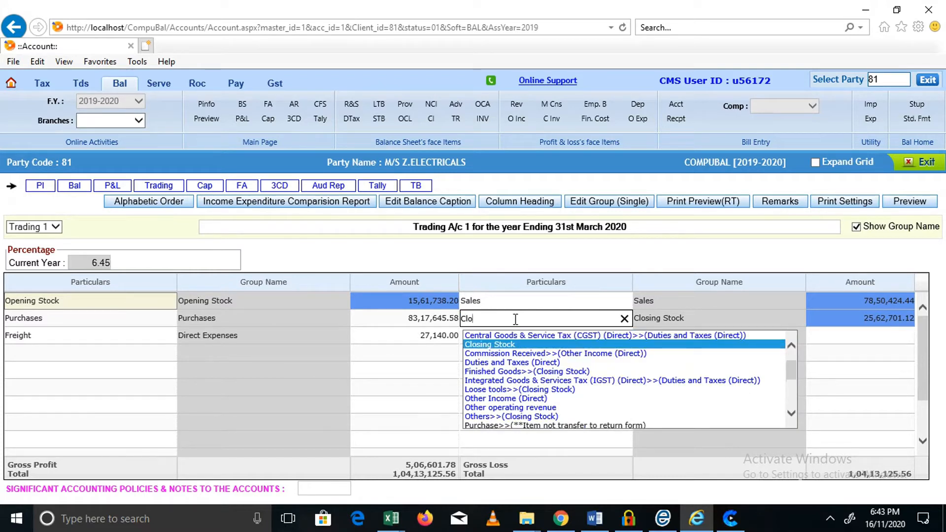
pyautogui.click(492, 345)
pyautogui.press('Tab')
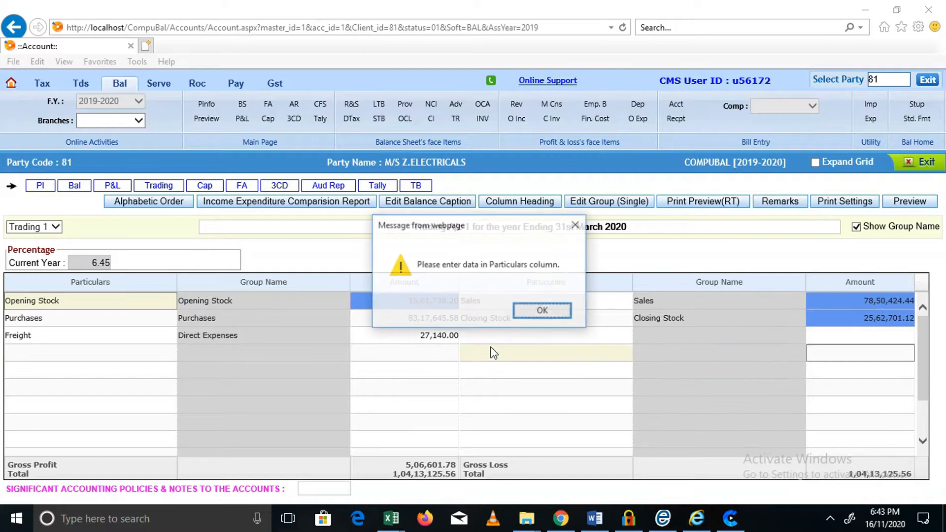
pyautogui.click(542, 311)
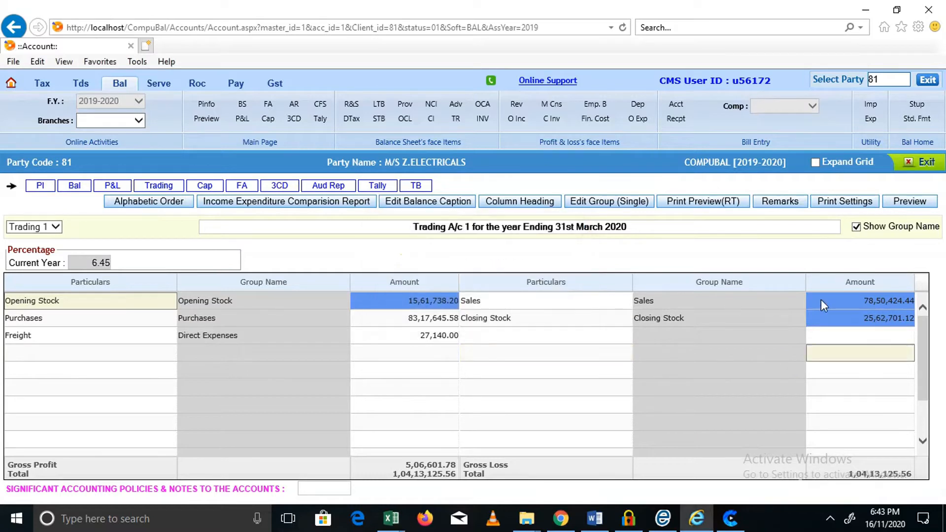
# - Change the particular in the Closing Stock annexure to Traded Goods and exit the annexure
pyautogui.click(853, 301)
pyautogui.click(854, 317)
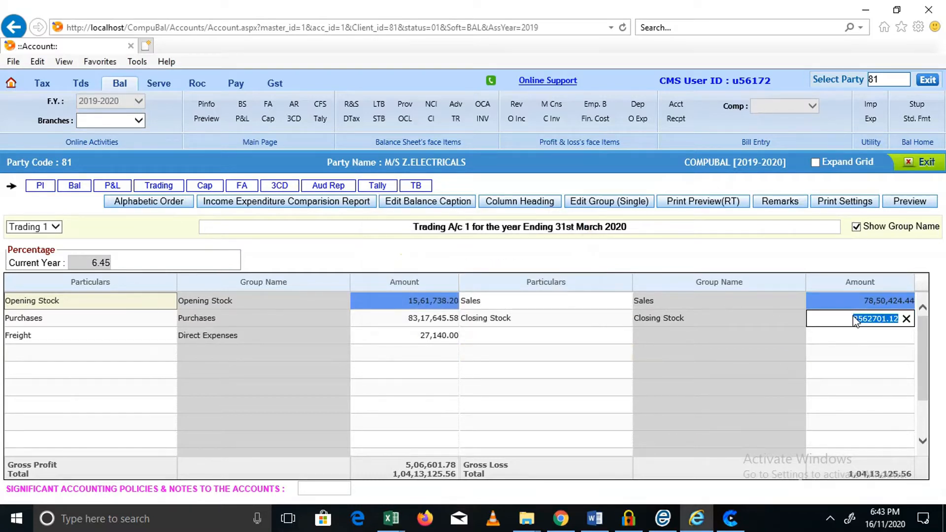
pyautogui.doubleClick(854, 319)
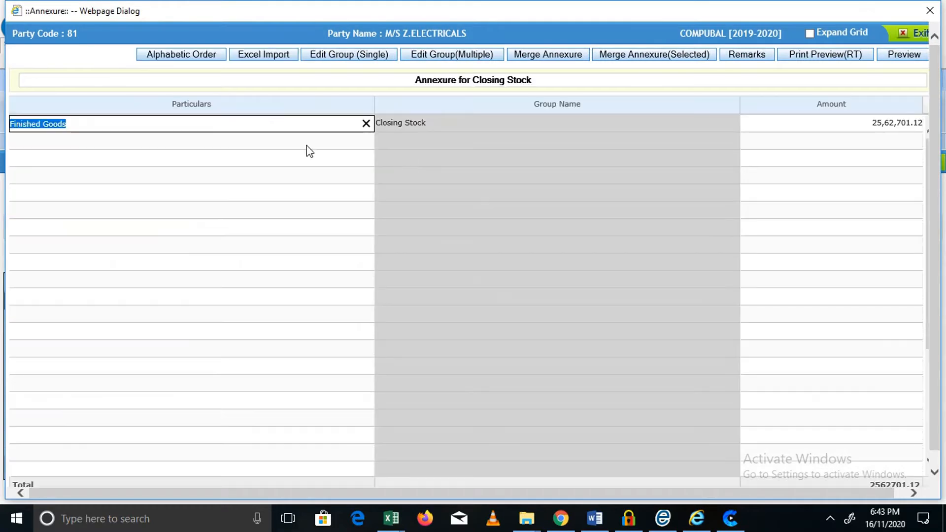
pyautogui.write('tra')
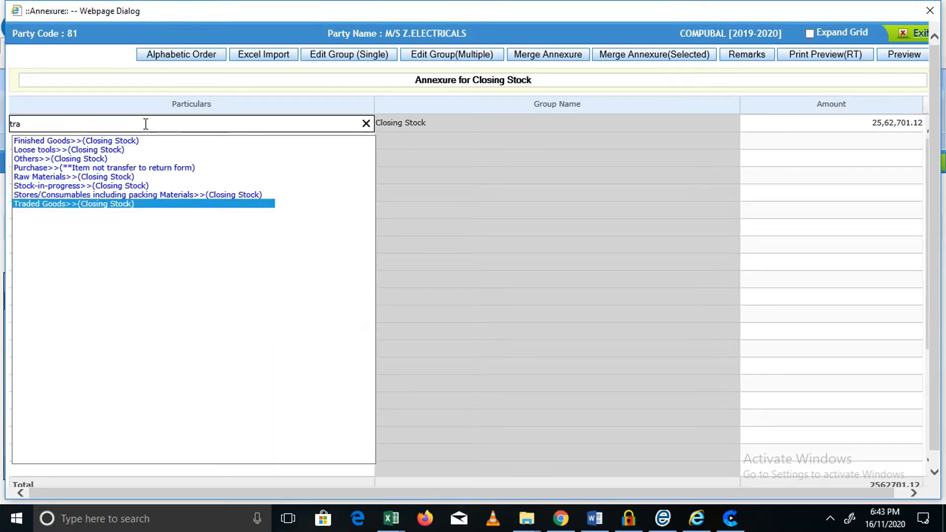
pyautogui.press('Return')
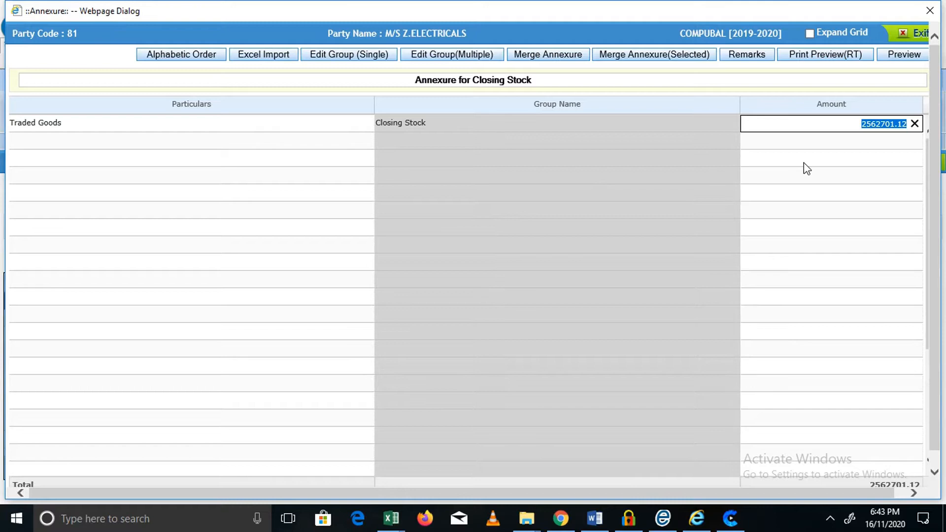
pyautogui.click(921, 39)
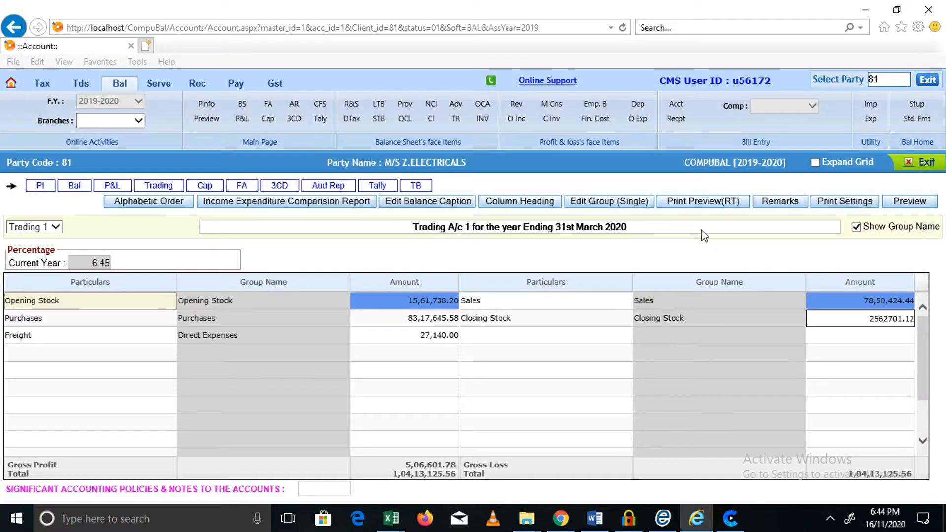
# - Enter Traded Goods as the particular in the Opening Stock annexure, choosing to create a new ledger instead of renaming
pyautogui.click(95, 303)
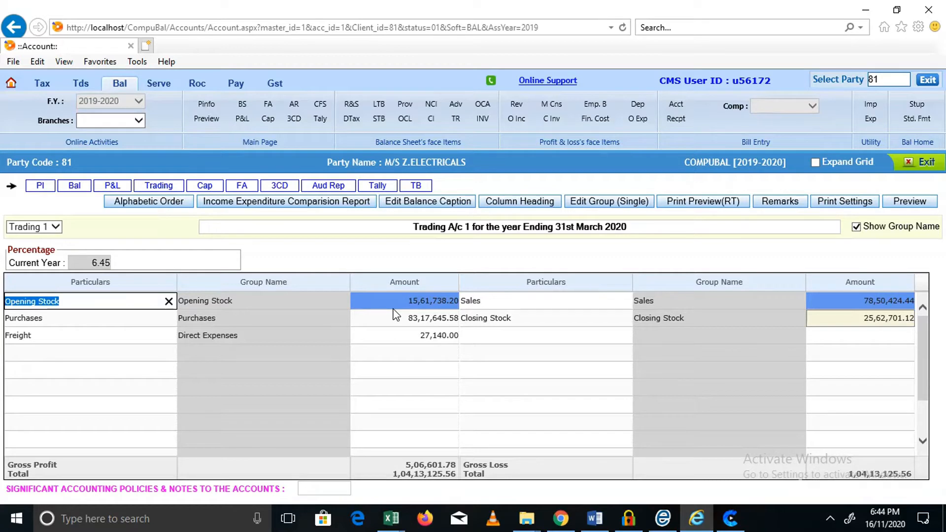
pyautogui.click(412, 301)
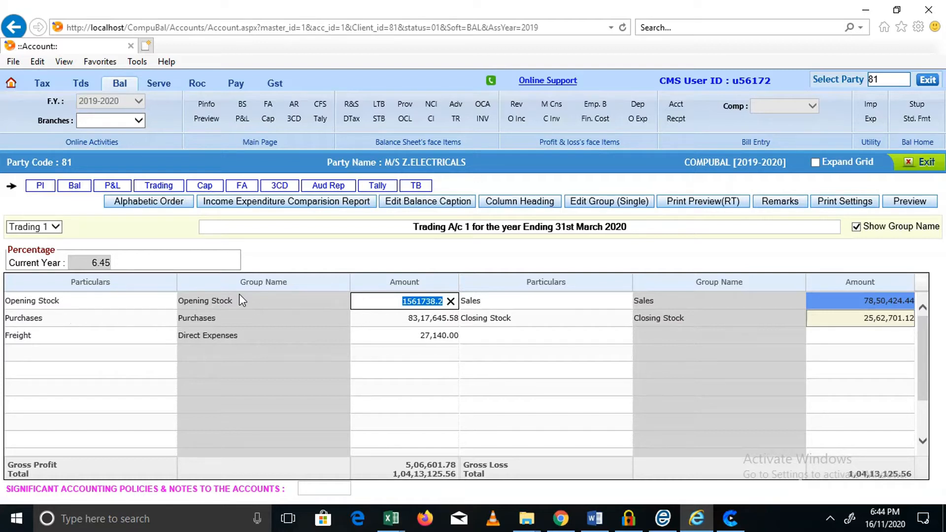
pyautogui.doubleClick(412, 302)
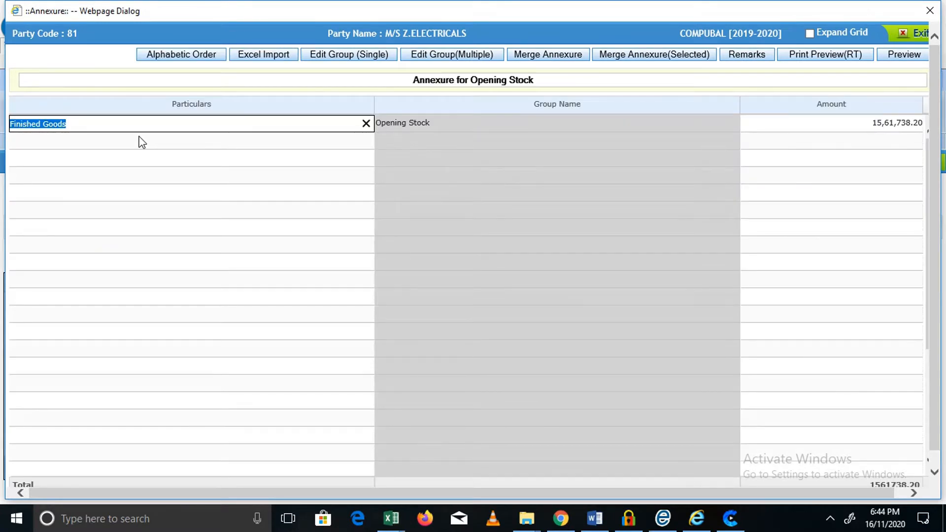
pyautogui.write('Traded')
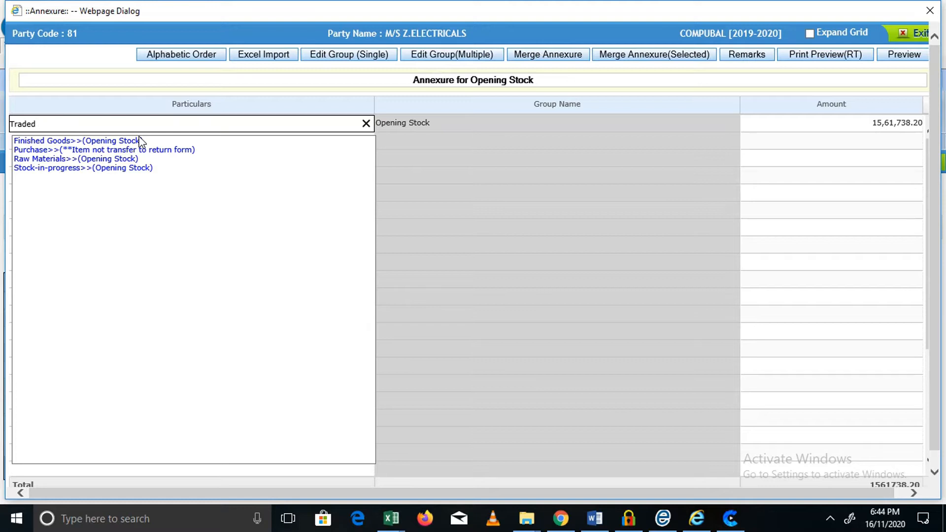
pyautogui.write('Goods')
pyautogui.press('Return')
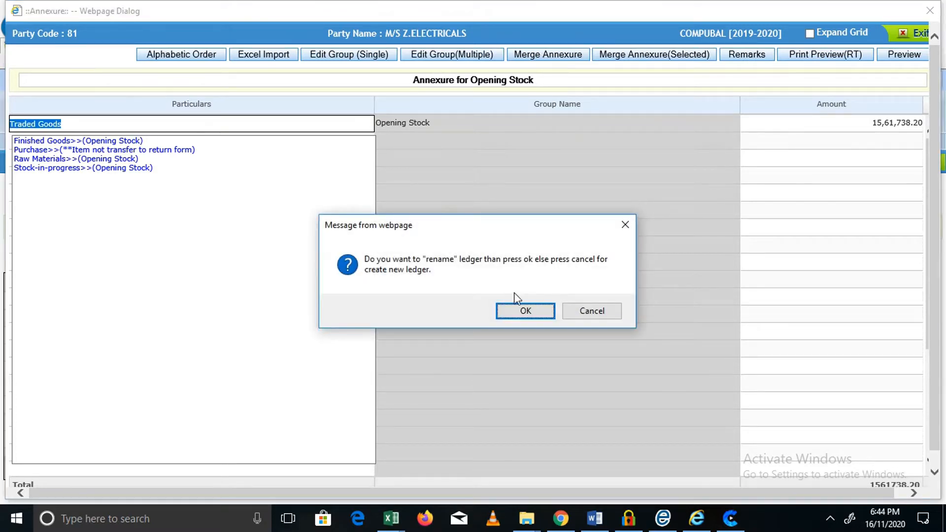
pyautogui.click(584, 312)
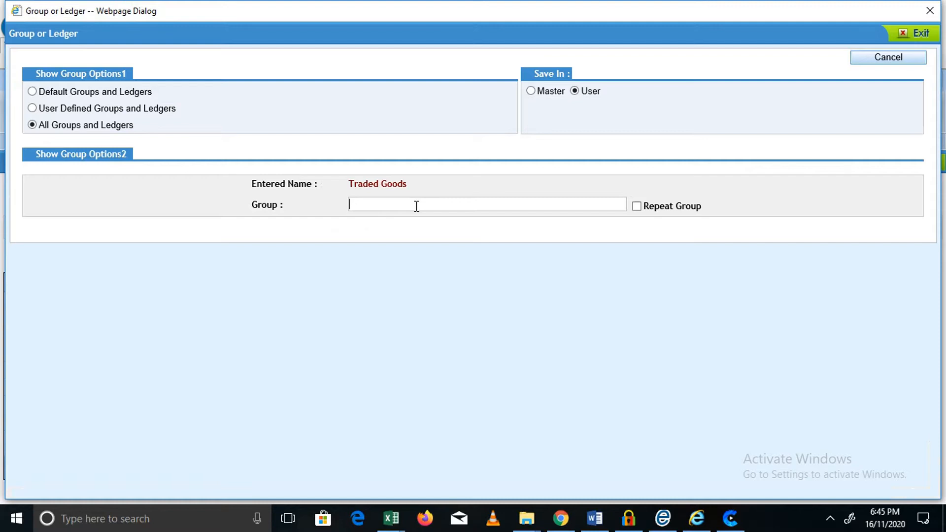
# - Assign the new Traded Goods ledger to the group "**Item not transfer to return form" and exit the Opening Stock annexure
pyautogui.click(417, 206)
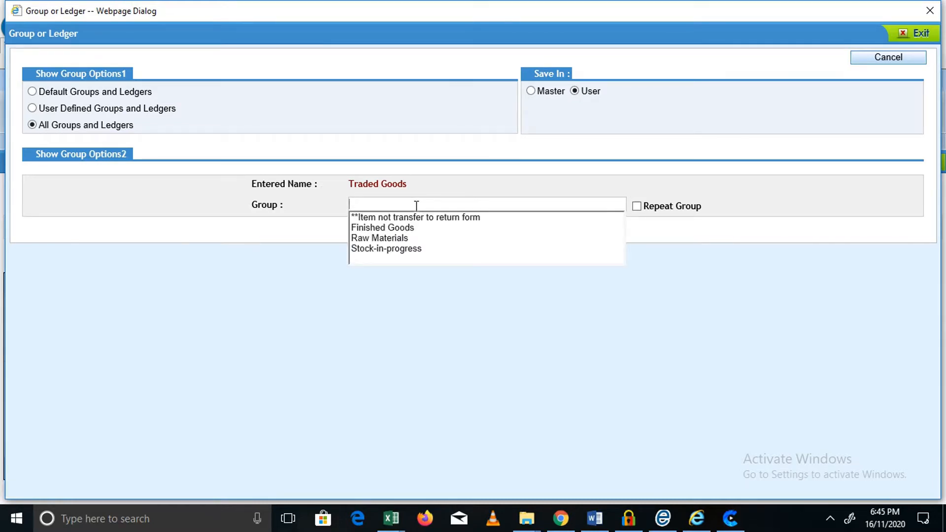
pyautogui.press('Down')
pyautogui.press('Down')
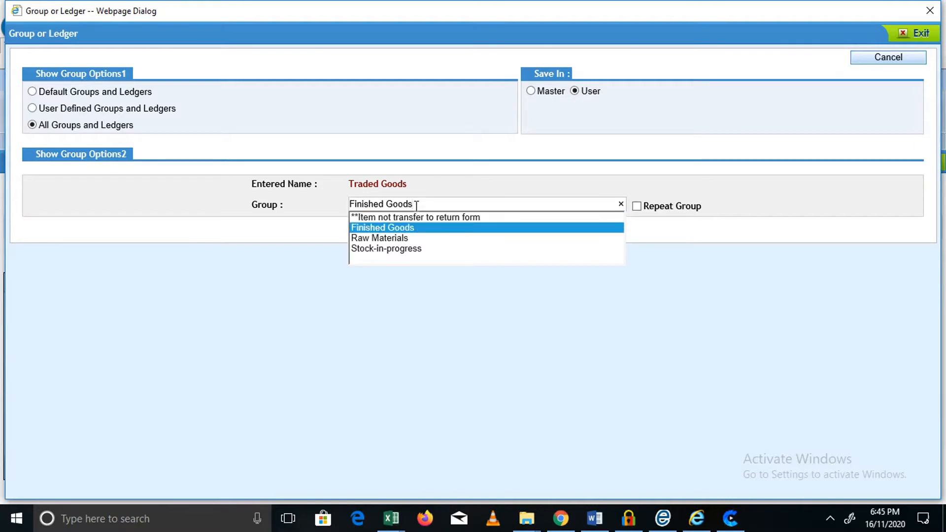
pyautogui.press('Up')
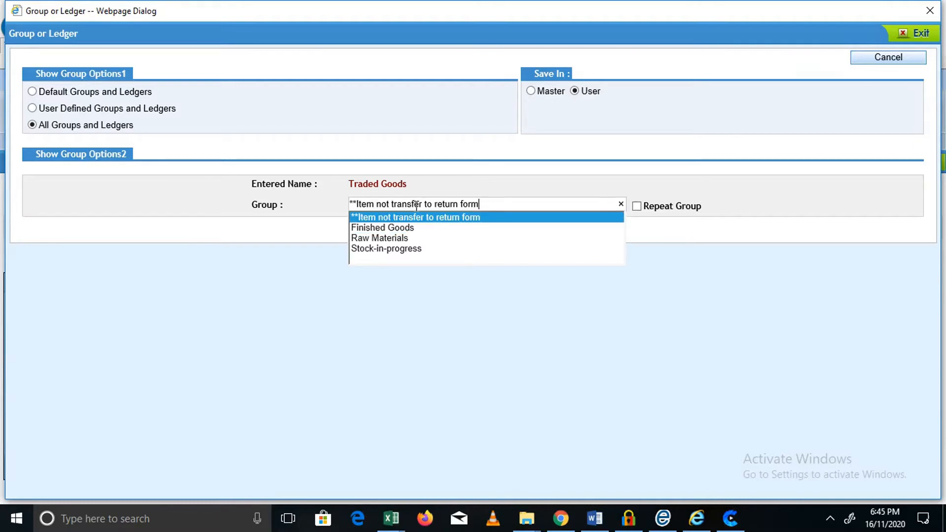
pyautogui.press('Tab')
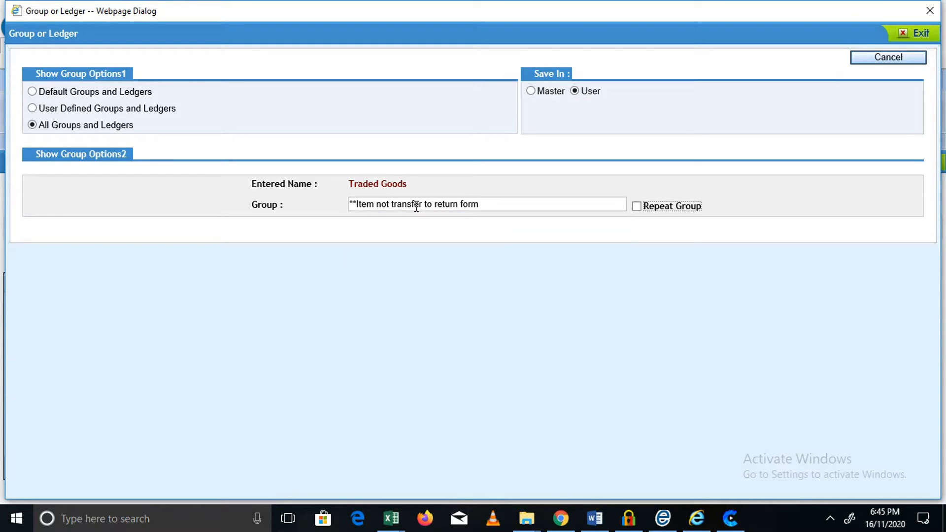
pyautogui.press('Return')
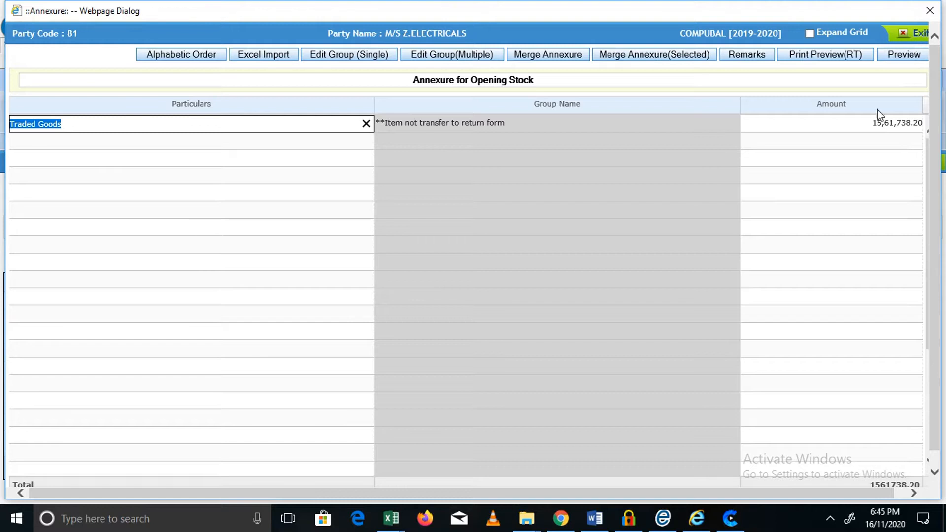
pyautogui.click(871, 129)
pyautogui.click(913, 33)
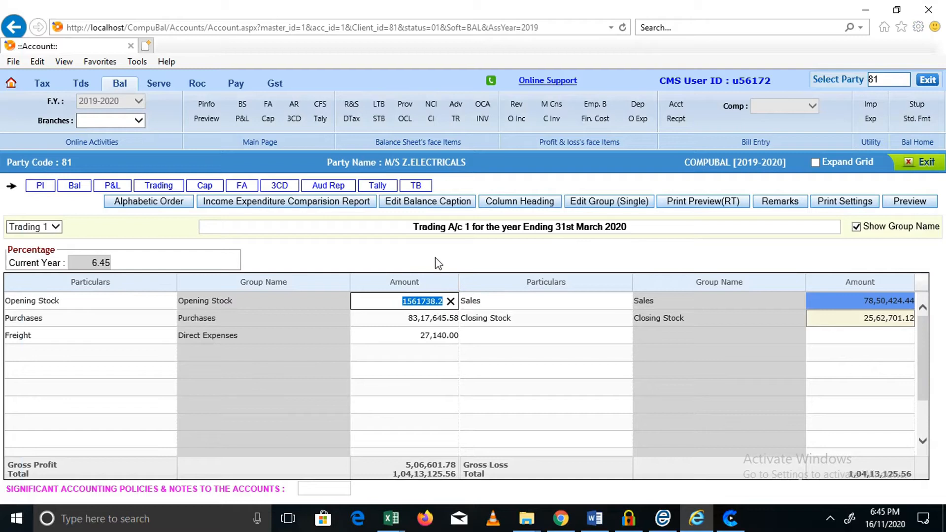
# - Open the annexure for the Purchases amount in the Trading Account to inspect it, and exit without adding entries
pyautogui.click(396, 254)
pyautogui.click(88, 319)
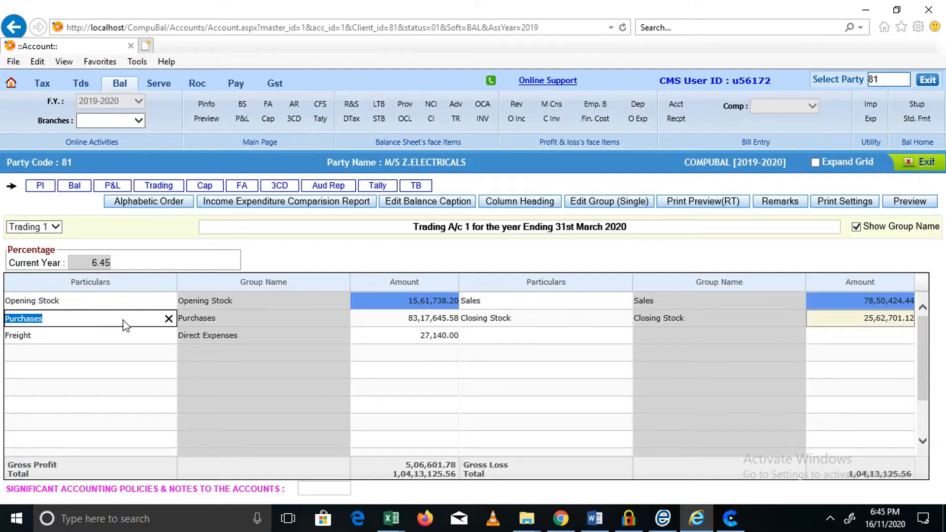
pyautogui.press('Tab')
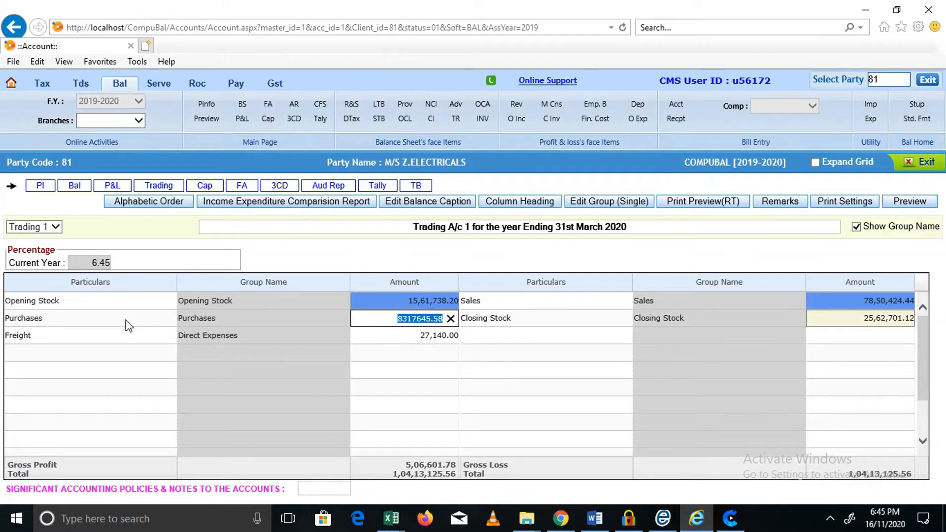
pyautogui.doubleClick(390, 317)
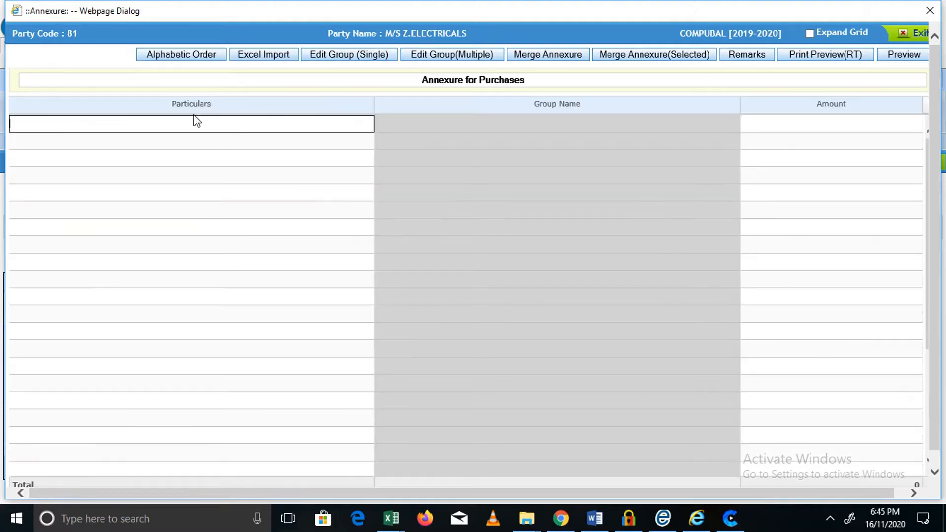
pyautogui.click(911, 33)
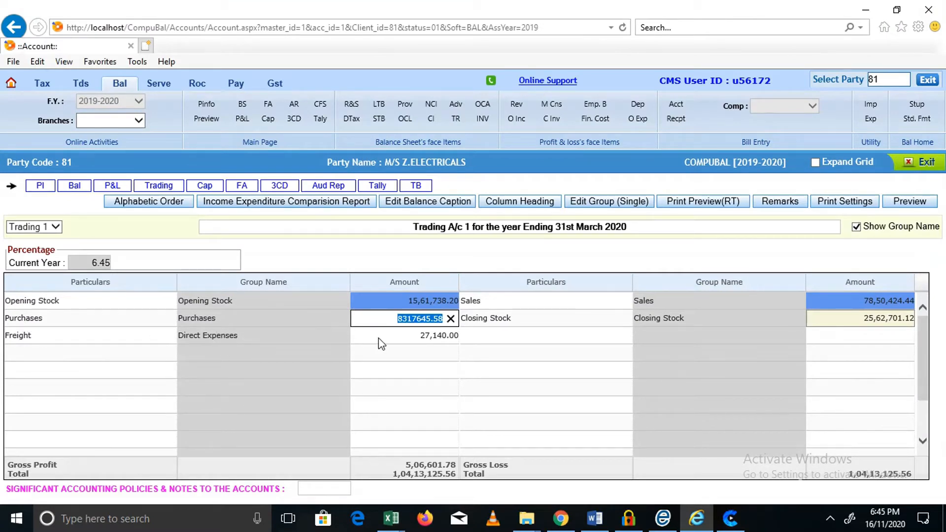
# - Re-enter Freight as the third expense particular using the Direct Expenses ledger, and compare the Gross Profit with the Excel statement
pyautogui.click(63, 337)
pyautogui.write('Fre')
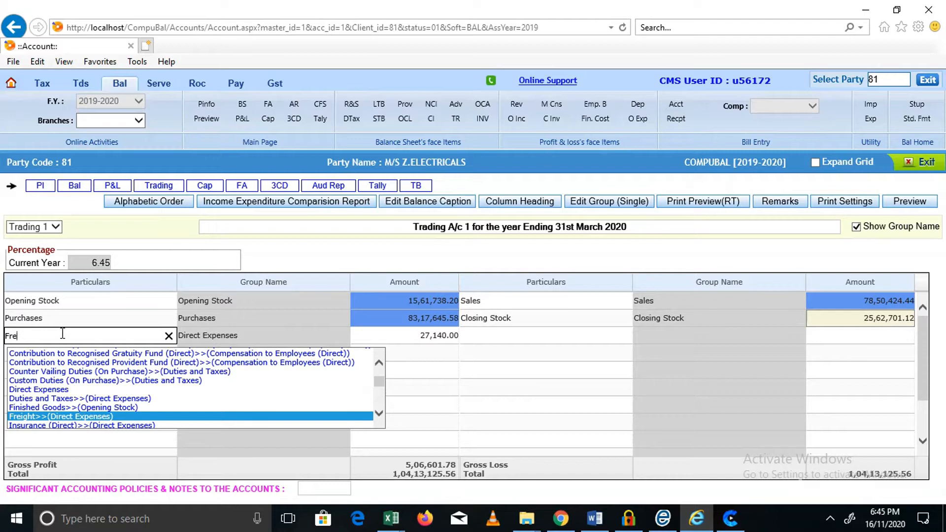
pyautogui.press('Return')
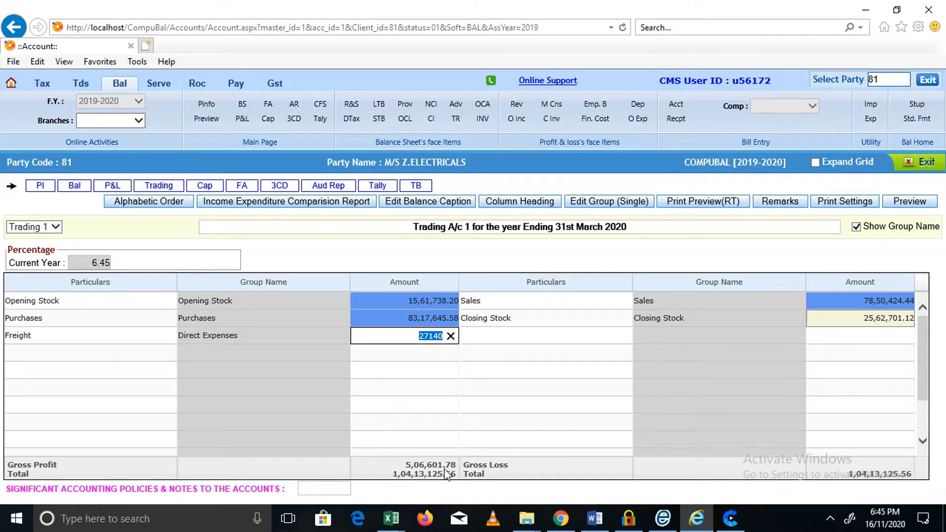
pyautogui.hotkey('alt', 'Tab')
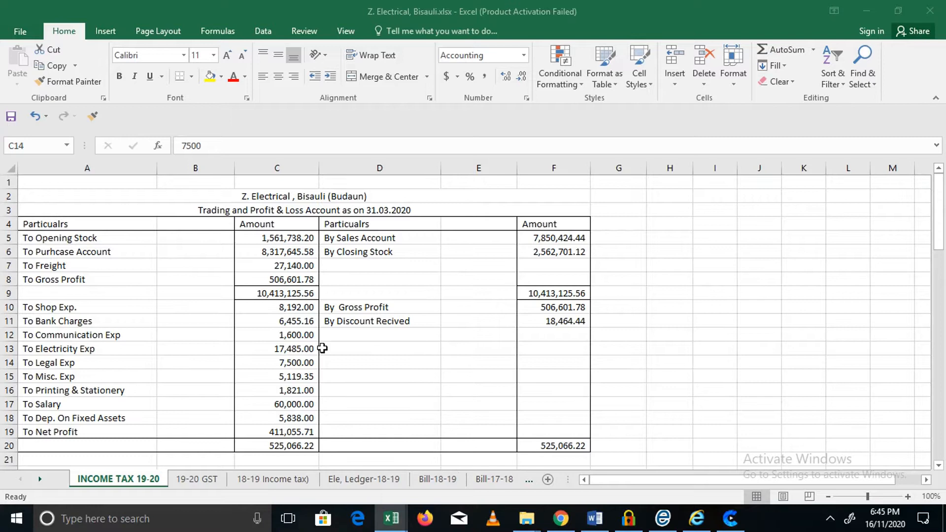
pyautogui.hotkey('alt', 'Tab')
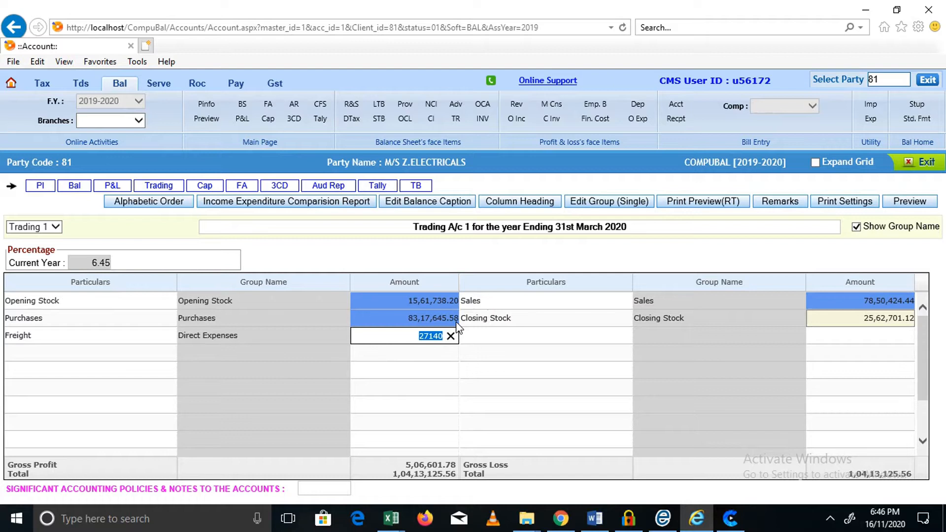
# - Exit the Trading Account and open the Profit and Loss Account from the financial statement list
pyautogui.click(925, 161)
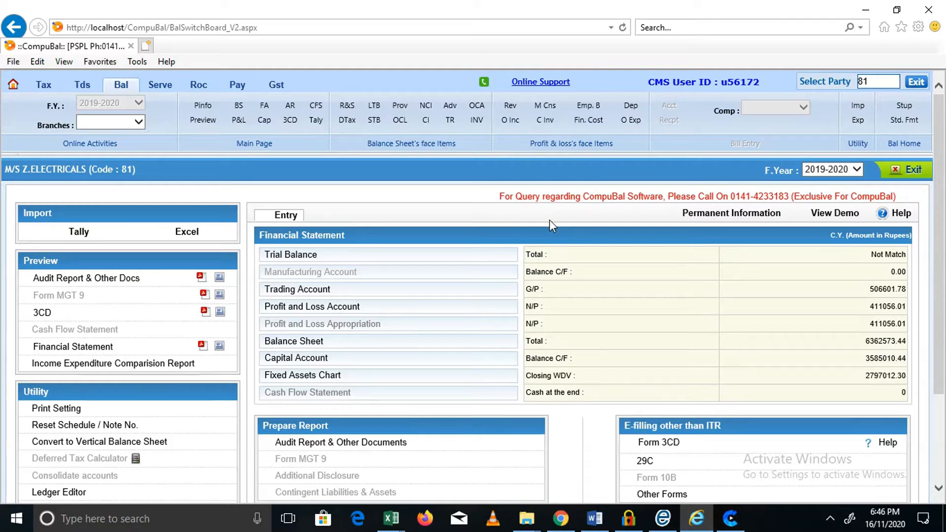
pyautogui.moveTo(940, 112); pyautogui.dragTo(945, 182)
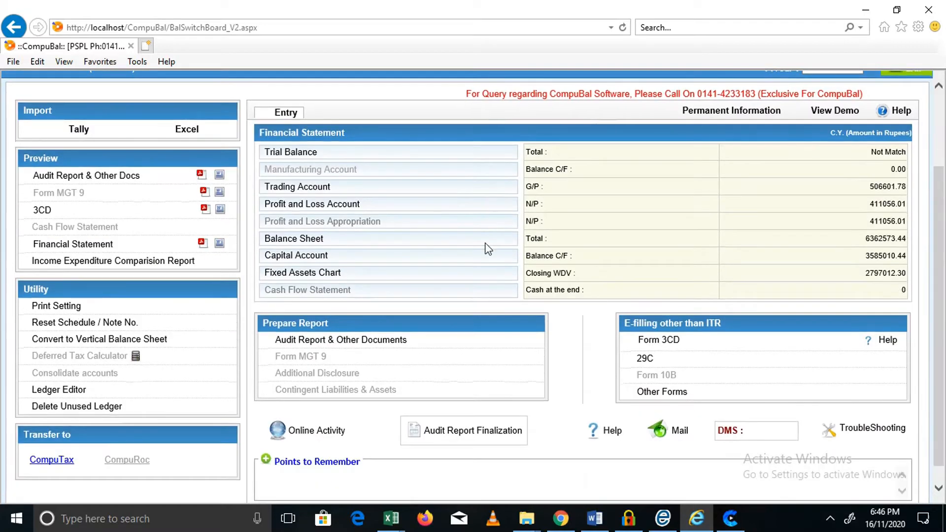
pyautogui.click(312, 207)
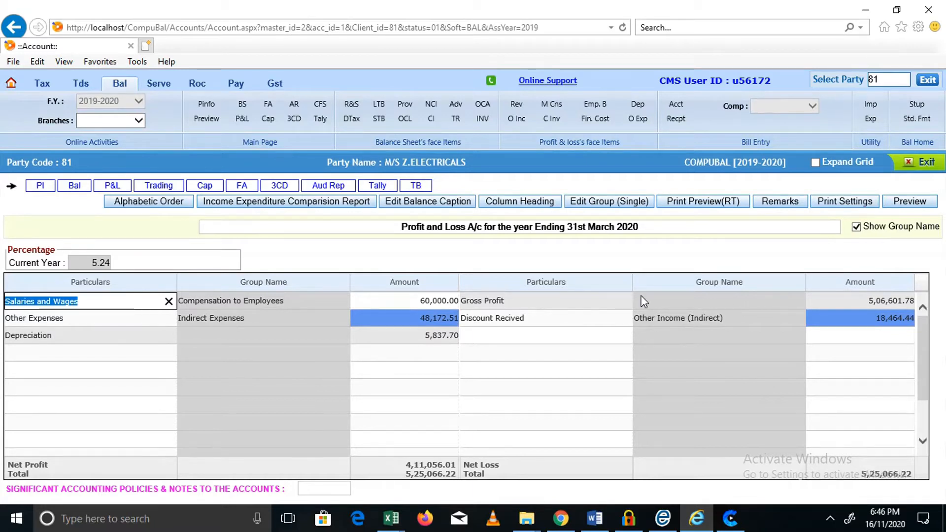
# - Compare the Discount Recived income entry in the Excel statement with its particular and group in the CompuBal Profit and Loss Account
pyautogui.hotkey('alt', 'Tab')
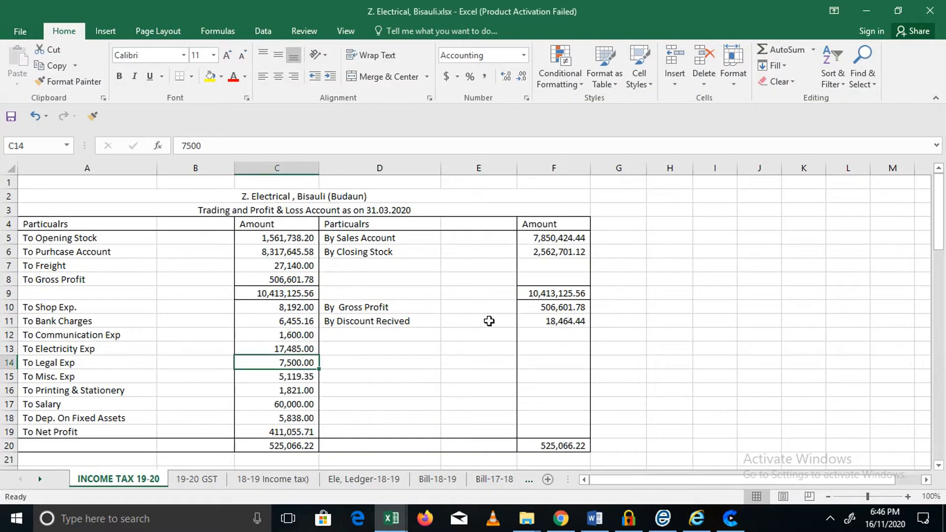
pyautogui.click(371, 321)
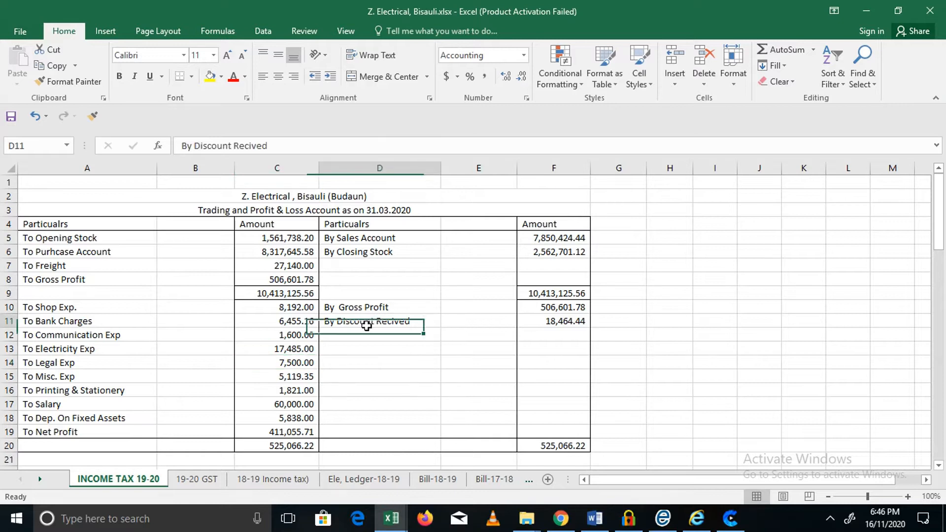
pyautogui.hotkey('alt', 'Tab')
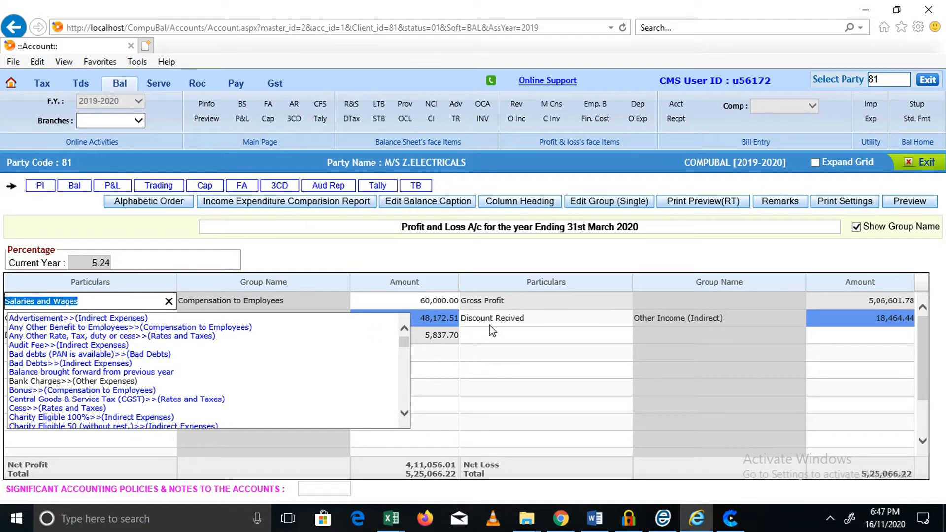
pyautogui.click(540, 318)
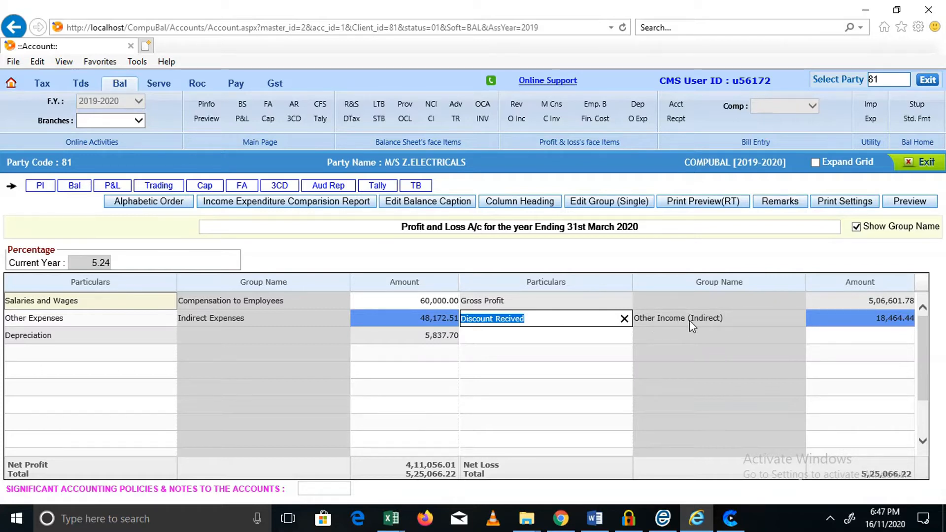
# - Review the expense particulars in the Excel statement one by one, from Shop Exp. through Salary to Dep. On Fixed Assets
pyautogui.hotkey('alt', 'Tab')
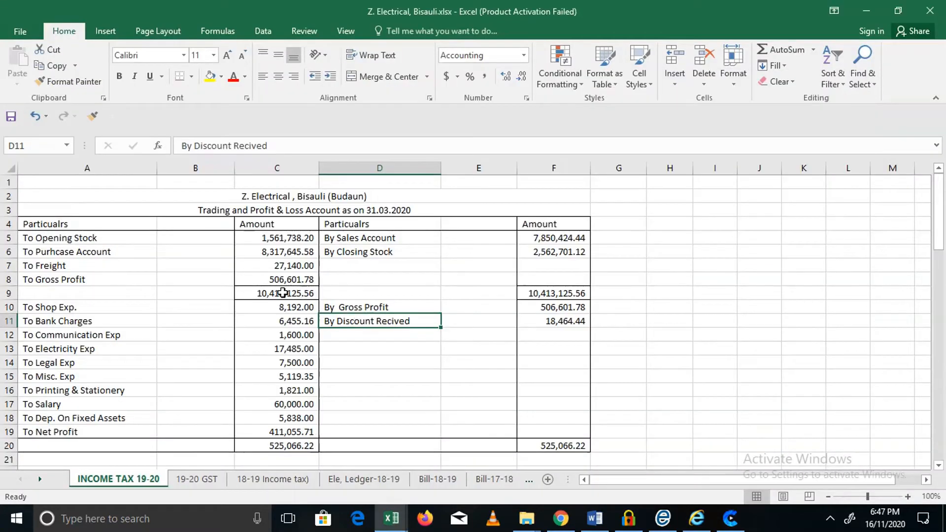
pyautogui.click(53, 306)
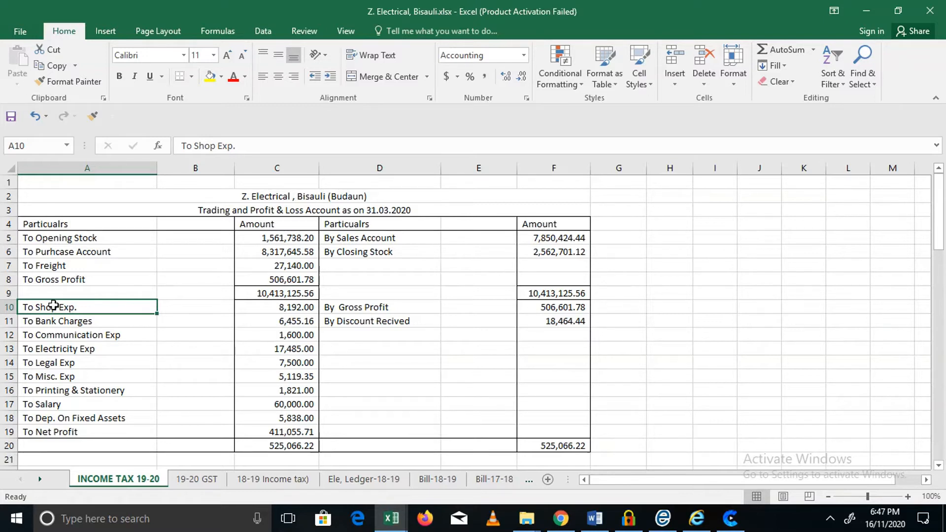
pyautogui.press('Down')
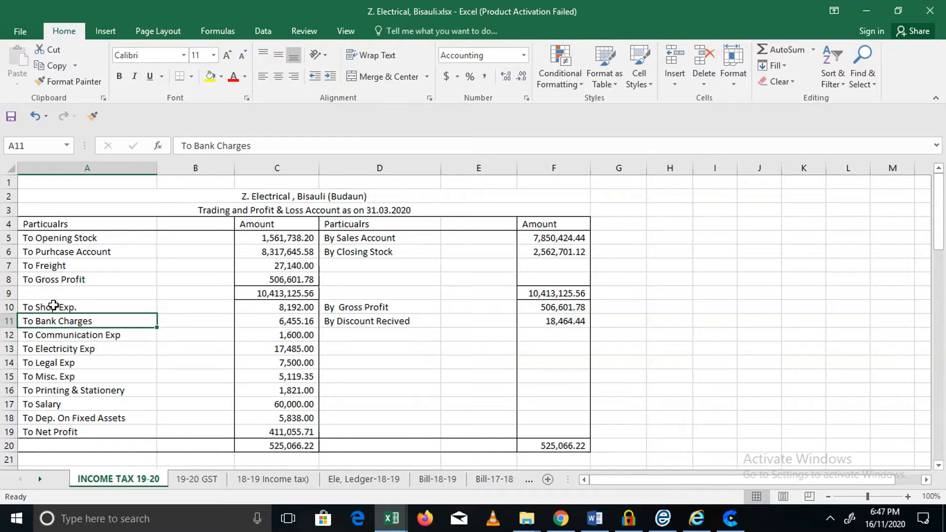
pyautogui.press('Down')
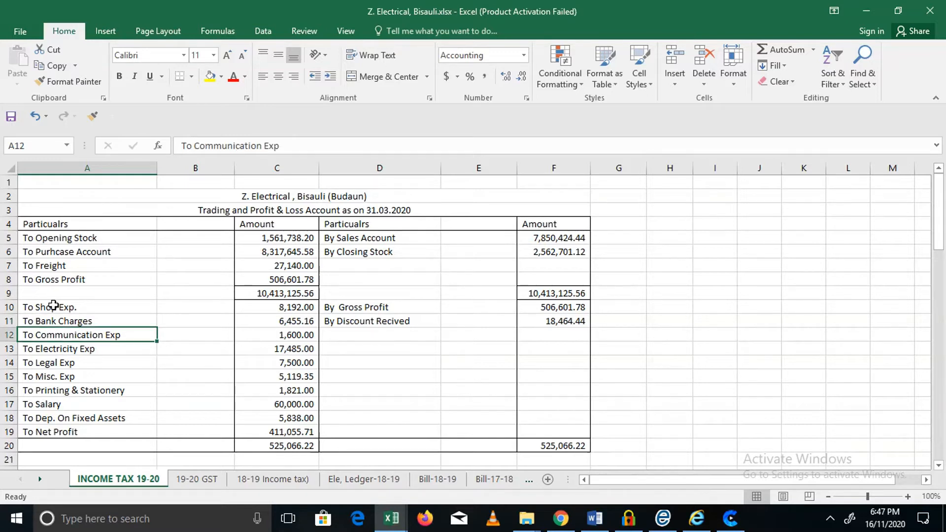
pyautogui.press('Down')
pyautogui.press('Down')
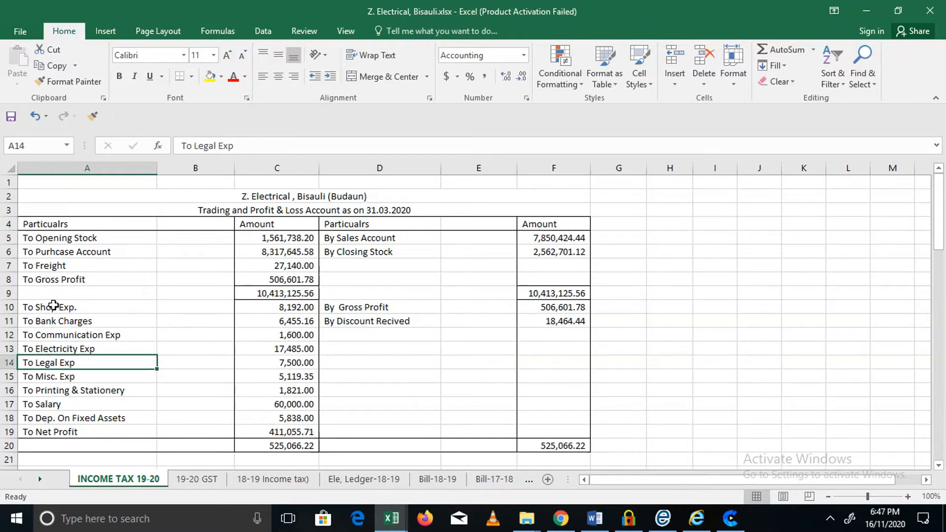
pyautogui.press('Down')
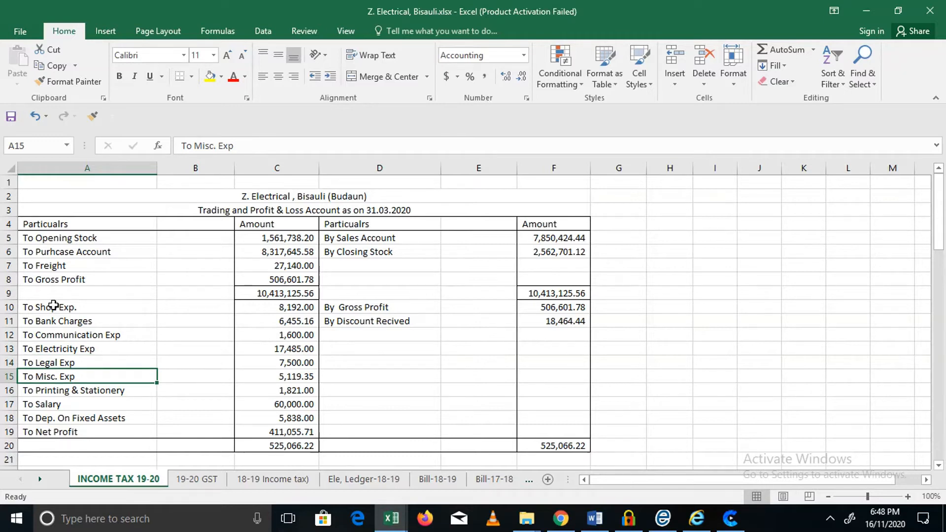
pyautogui.press('Down')
pyautogui.press('Down')
pyautogui.hotkey('alt', 'Tab')
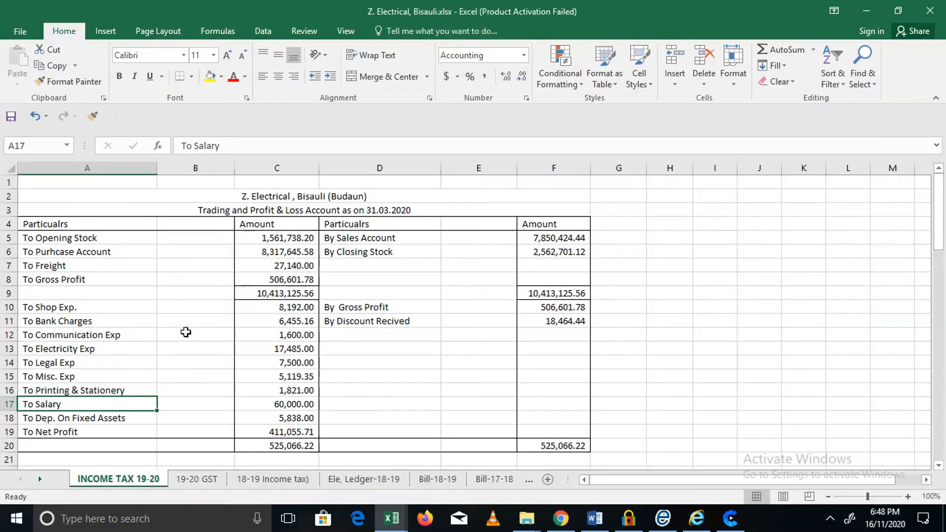
pyautogui.hotkey('alt', 'Tab')
pyautogui.click(61, 421)
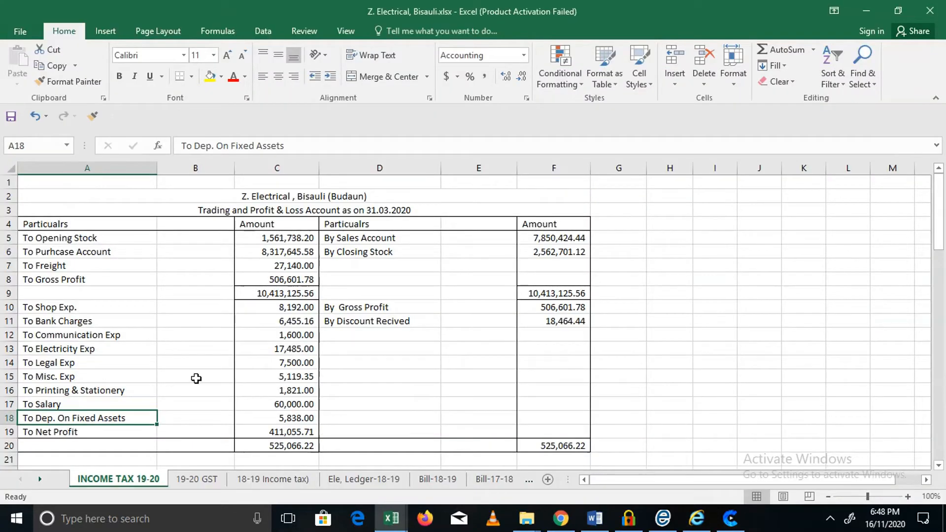
# - Compare the Excel expenses with the CompuBal Profit and Loss Account, and check the Other Expenses annexure's items before exiting it
pyautogui.hotkey('alt', 'Tab')
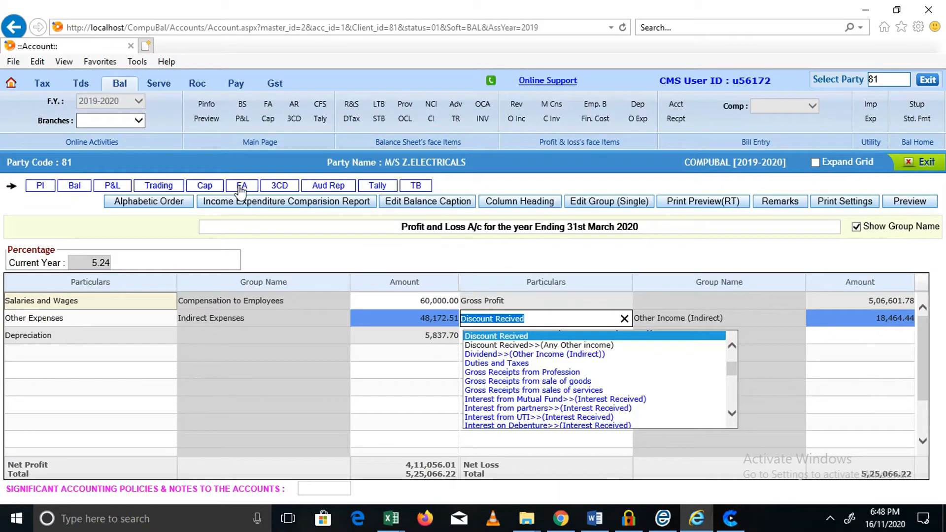
pyautogui.hotkey('alt', 'Tab')
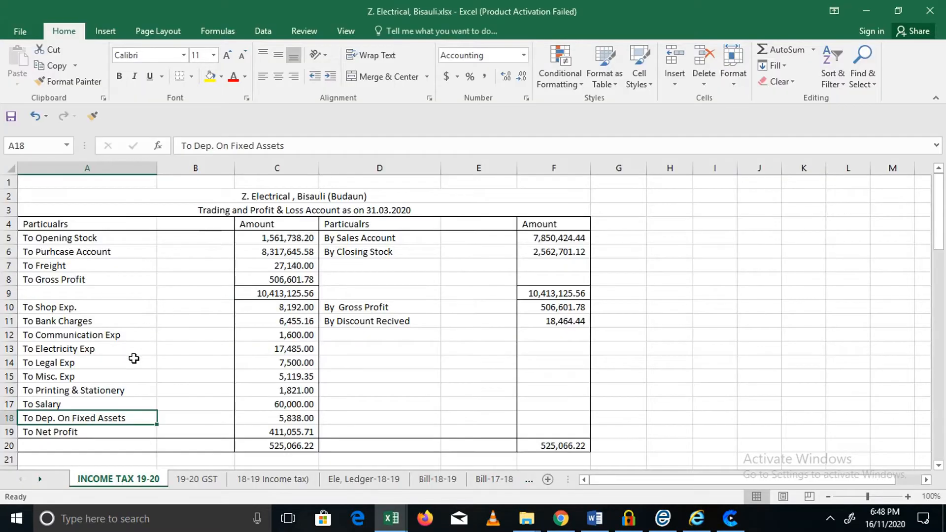
pyautogui.hotkey('alt', 'Tab')
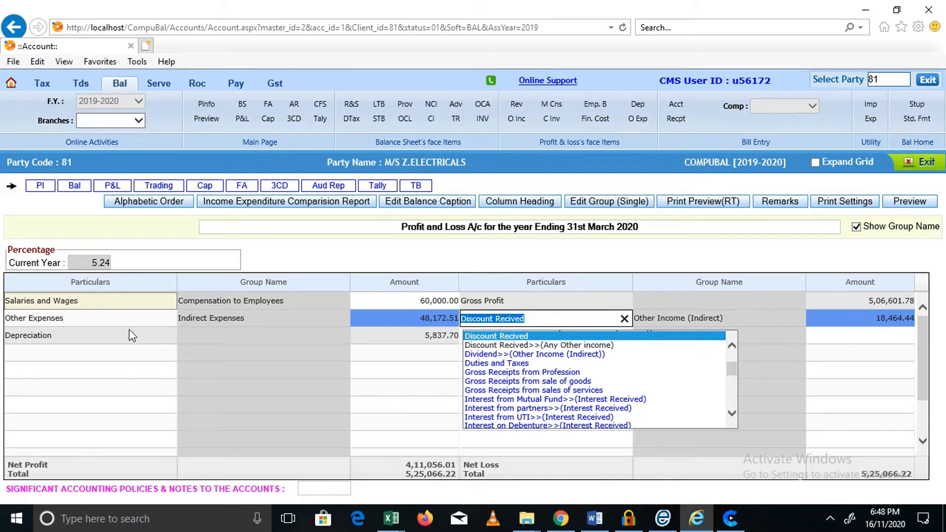
pyautogui.hotkey('alt', 'Tab')
pyautogui.hotkey('alt', 'Tab')
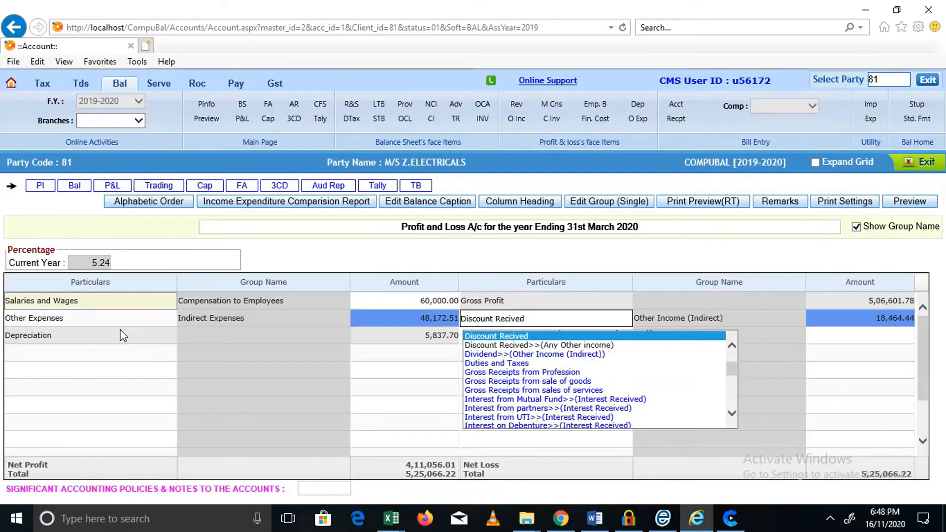
pyautogui.click(63, 327)
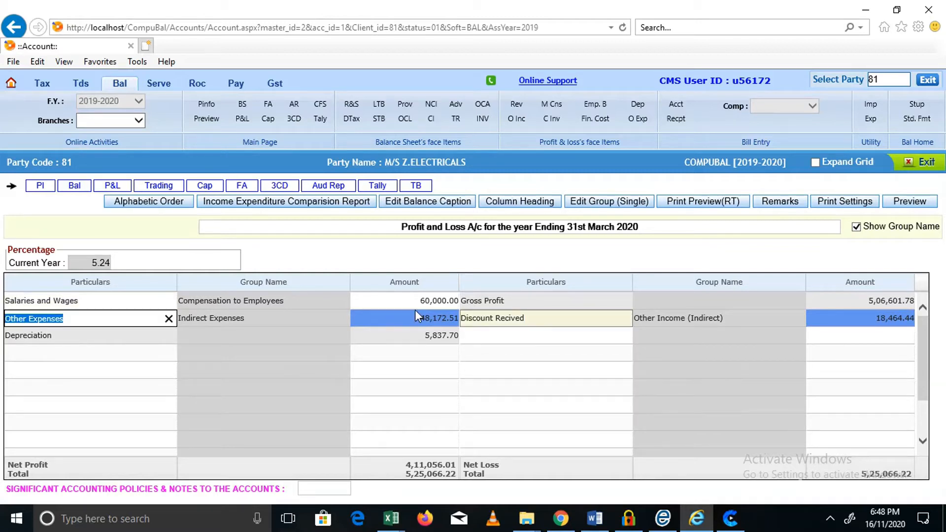
pyautogui.doubleClick(410, 321)
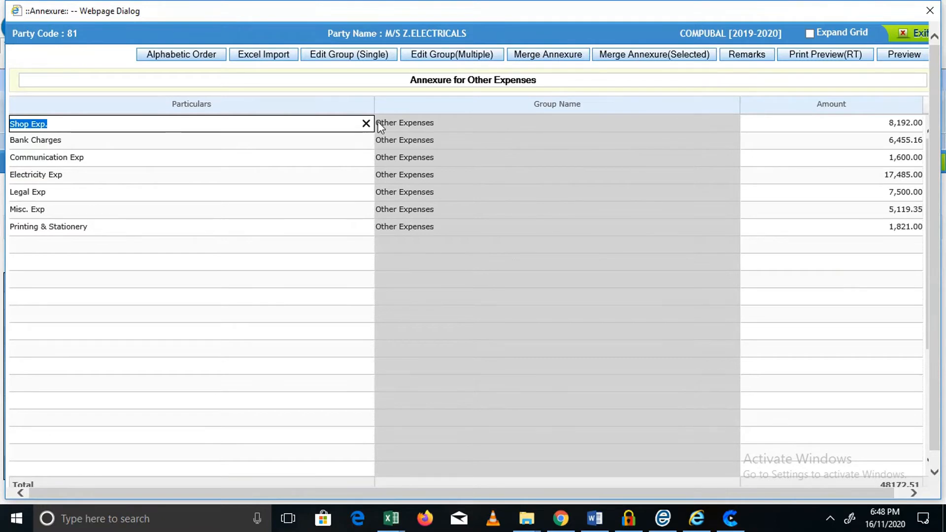
pyautogui.click(915, 33)
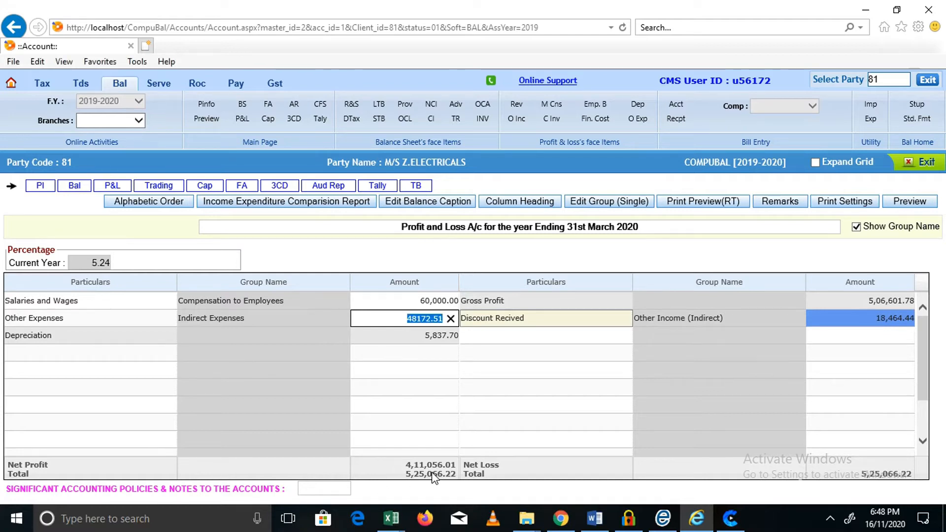
# - Check the Net Profit cell in the Excel statement against the Net Profit in the CompuBal Profit and Loss Account
pyautogui.hotkey('alt', 'Tab')
pyautogui.click(313, 432)
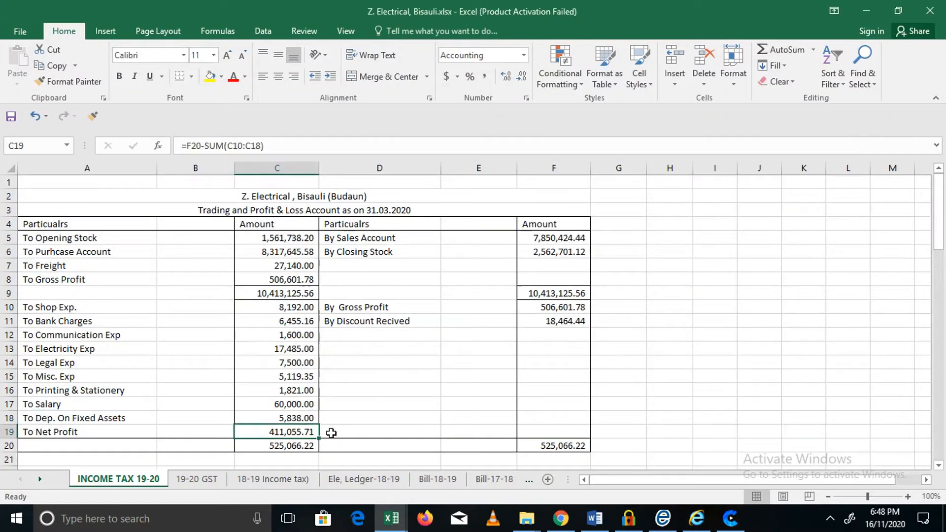
pyautogui.hotkey('alt', 'Tab')
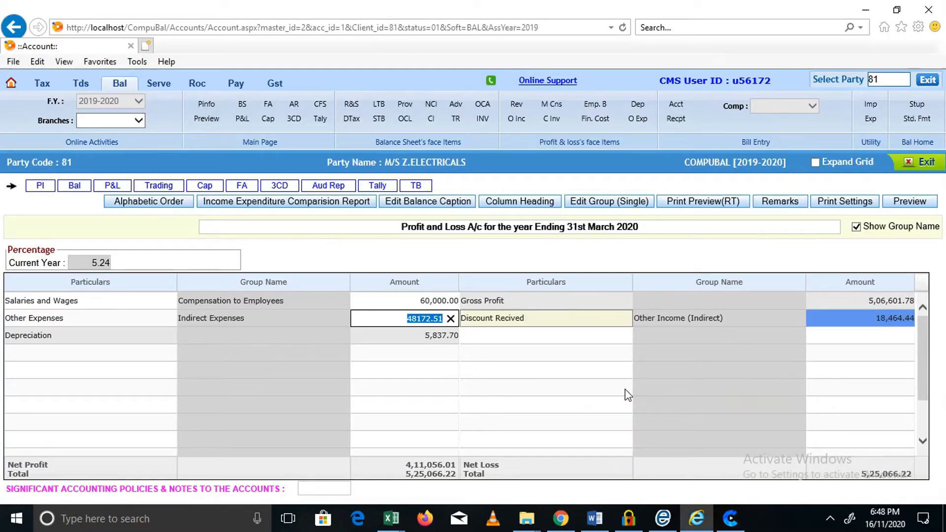
# - Open the Fixed Assets chart and compare its assets and depreciation with the balance sheet section of the Excel workbook
pyautogui.click(240, 191)
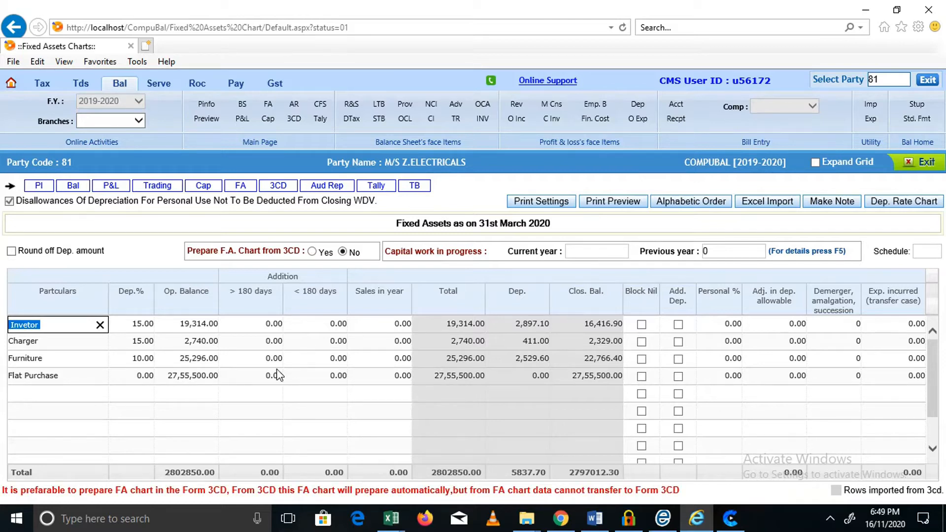
pyautogui.hotkey('alt', 'Tab')
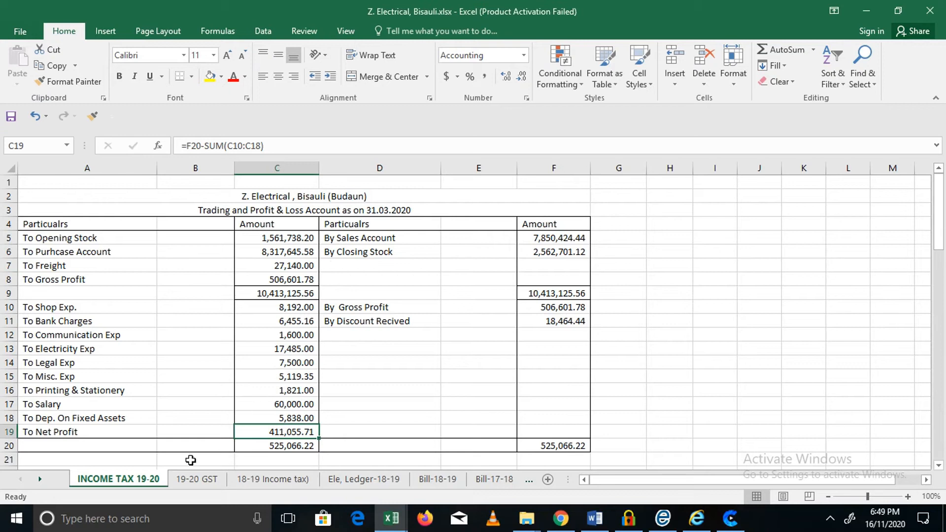
pyautogui.moveTo(942, 215); pyautogui.dragTo(944, 315)
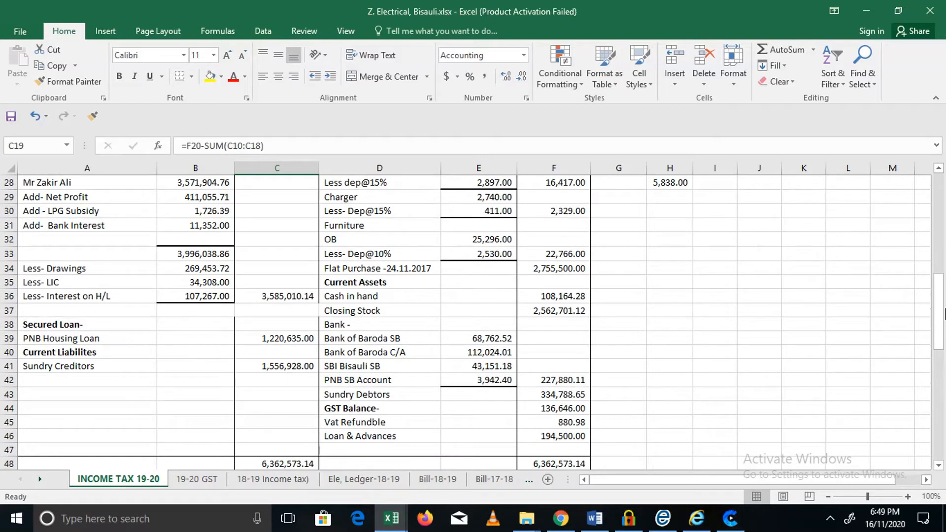
# - Rename the Flat Purchase entry in CompuBal's Fixed Assets chart as Plot
pyautogui.hotkey('alt', 'Tab')
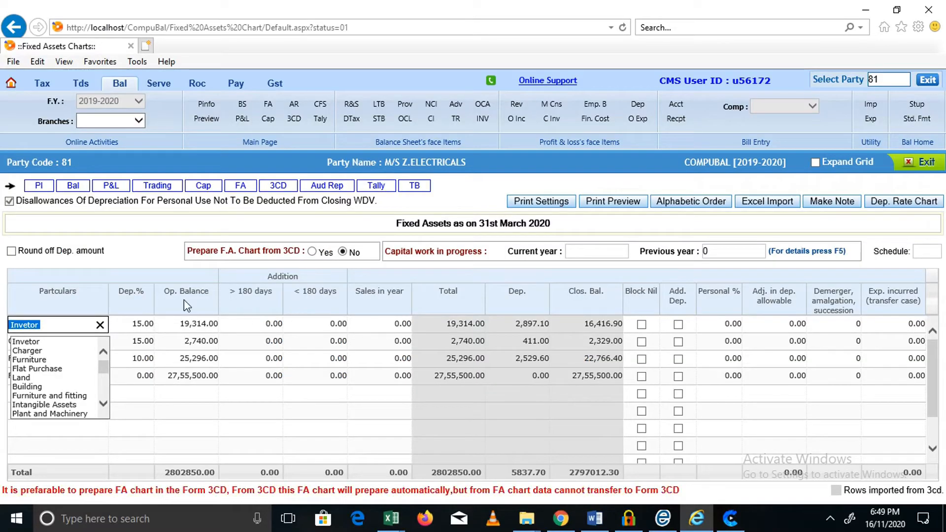
pyautogui.click(148, 240)
pyautogui.click(201, 324)
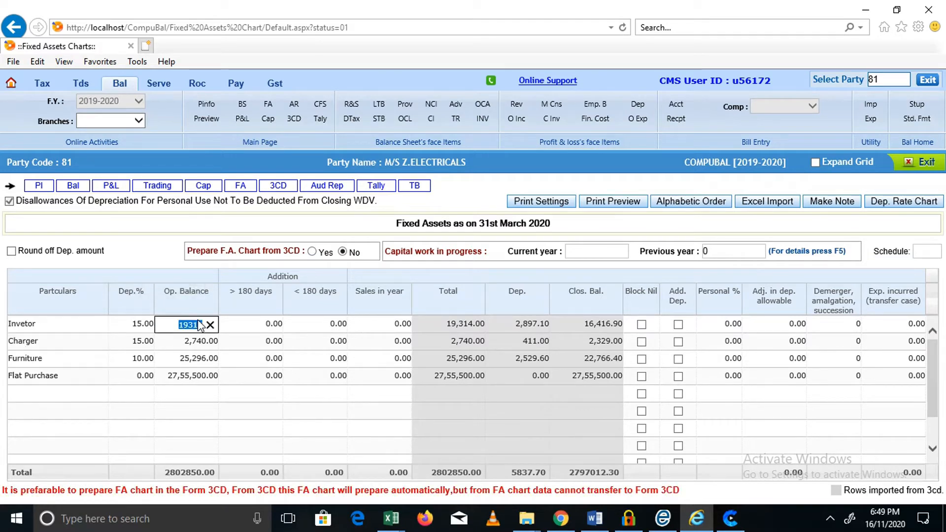
pyautogui.click(49, 375)
pyautogui.write('pl')
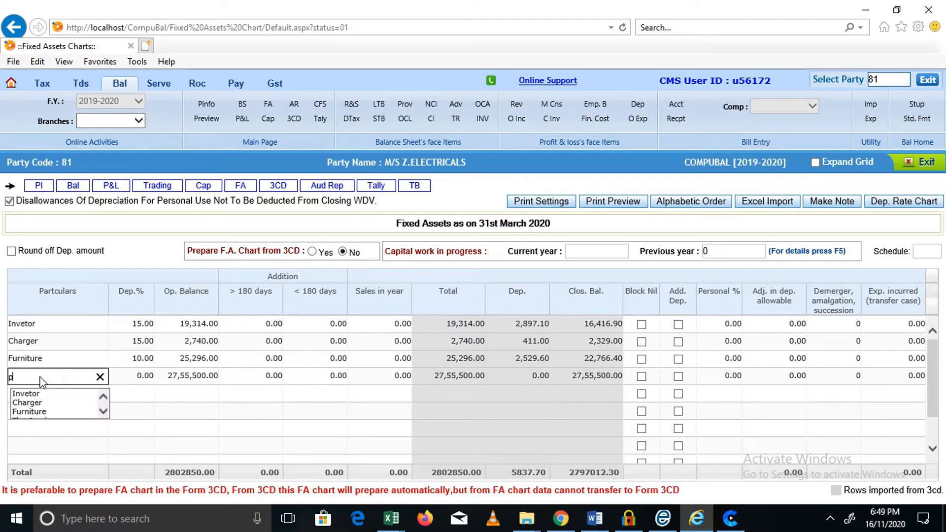
pyautogui.write('o')
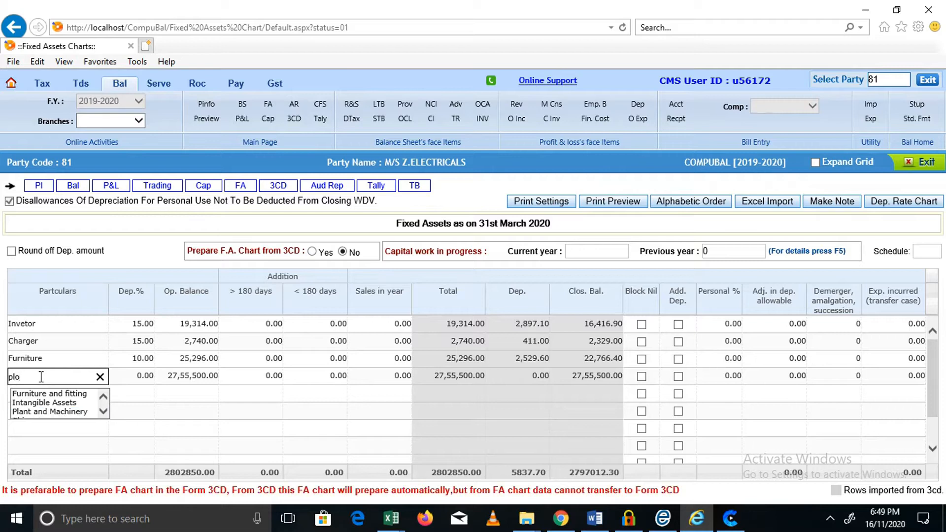
pyautogui.write('t `')
pyautogui.press('Tab')
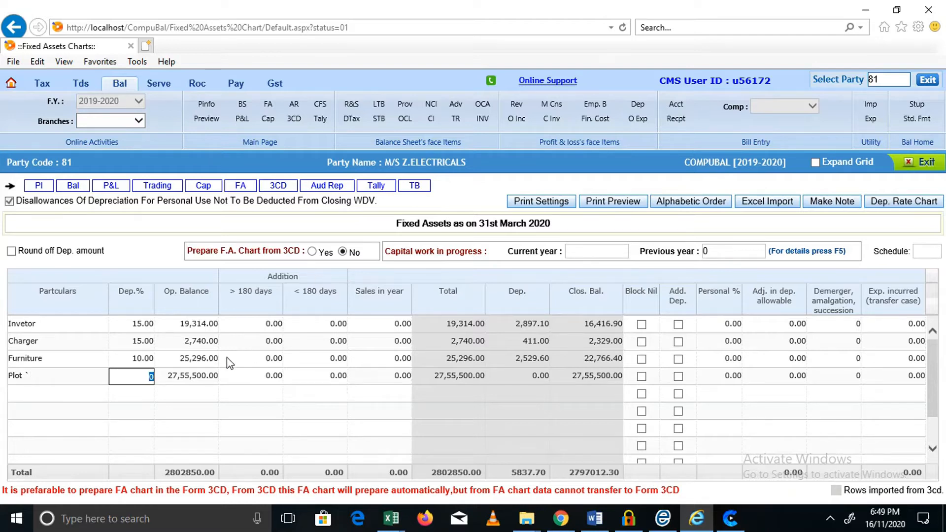
# - Copy the words Flat Purchase from the Excel balance sheet and use them to replace the Plot name in the Fixed Assets chart
pyautogui.click(192, 377)
pyautogui.hotkey('alt', 'Tab')
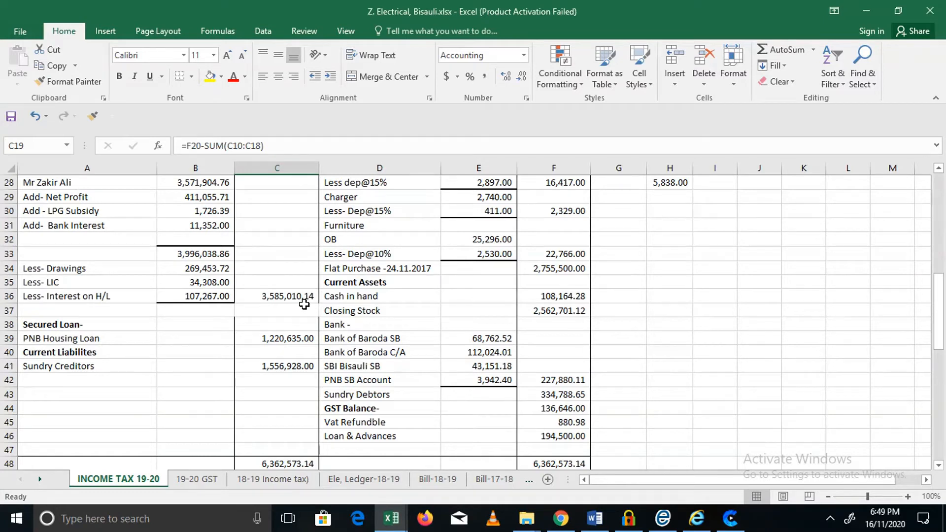
pyautogui.click(338, 267)
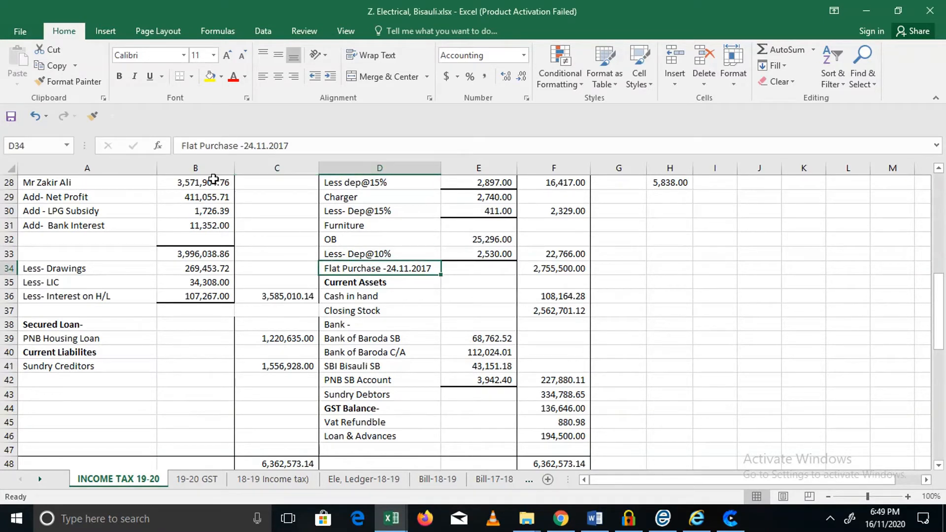
pyautogui.moveTo(181, 145); pyautogui.dragTo(238, 145)
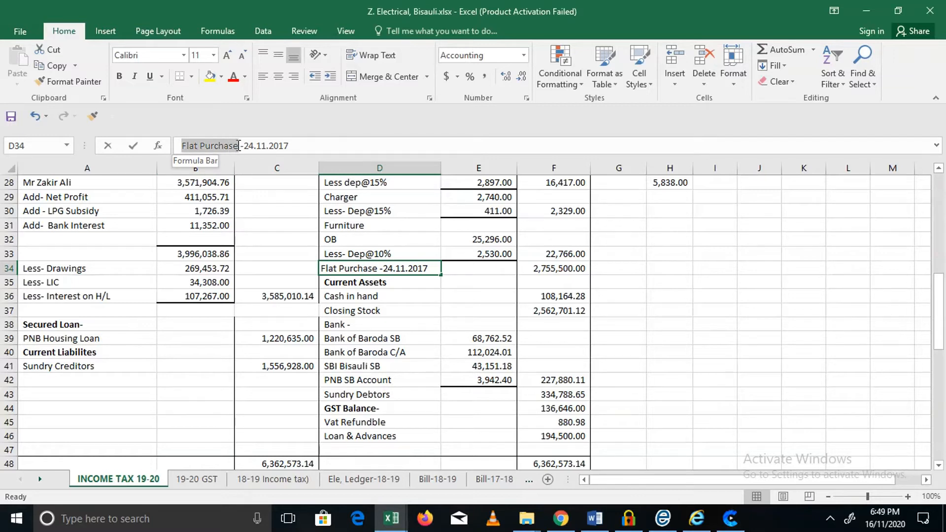
pyautogui.hotkey('ctrl', 'c')
pyautogui.hotkey('alt', 'Tab')
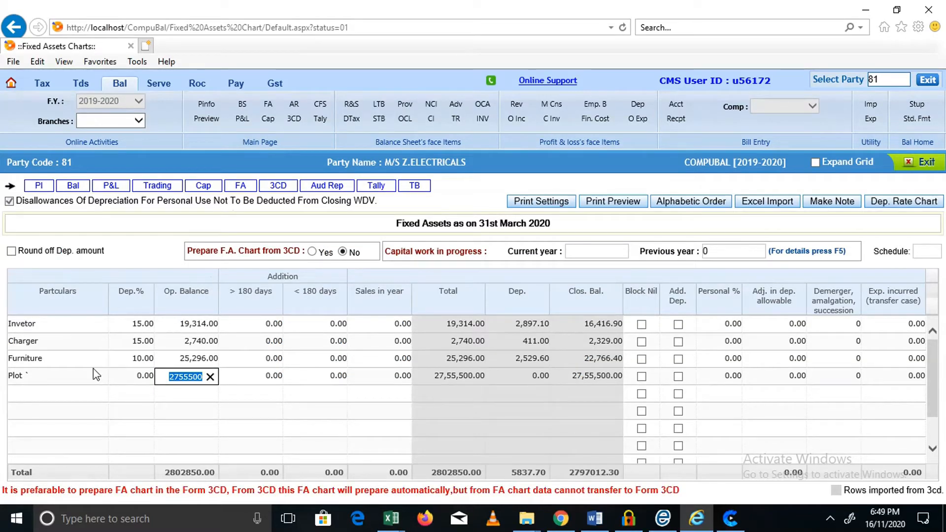
pyautogui.click(66, 372)
pyautogui.hotkey('ctrl', 'v')
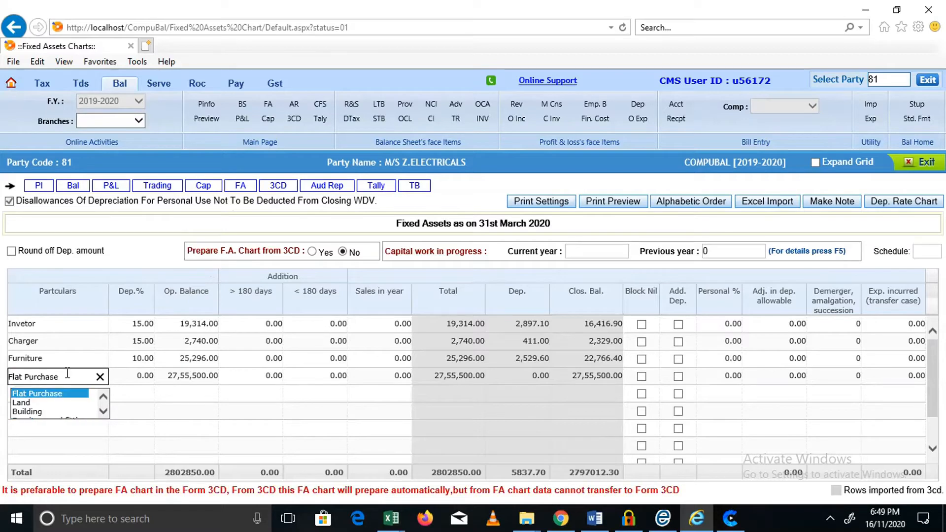
pyautogui.press('Tab')
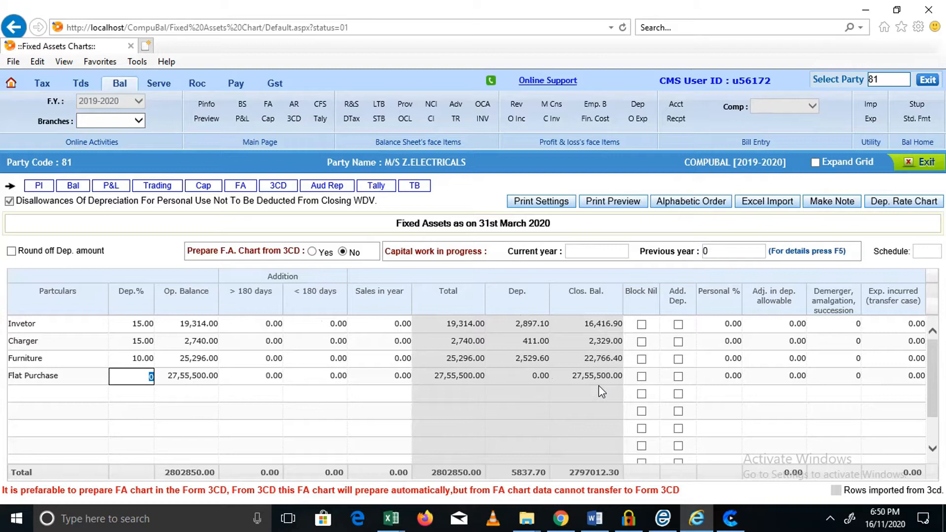
# - Open the Balance Sheet from the party's main page and try looking up Fixed Assets in an empty asset row, then clear the text
pyautogui.click(928, 166)
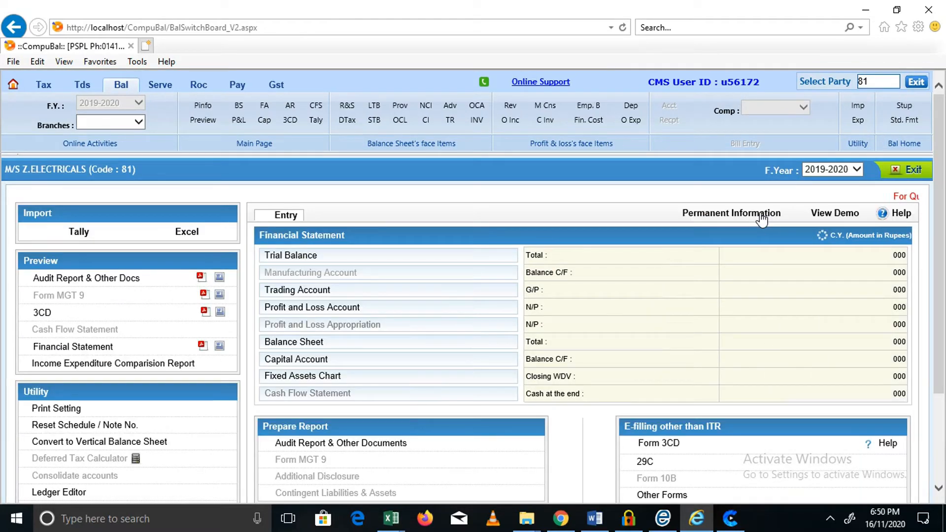
pyautogui.click(299, 346)
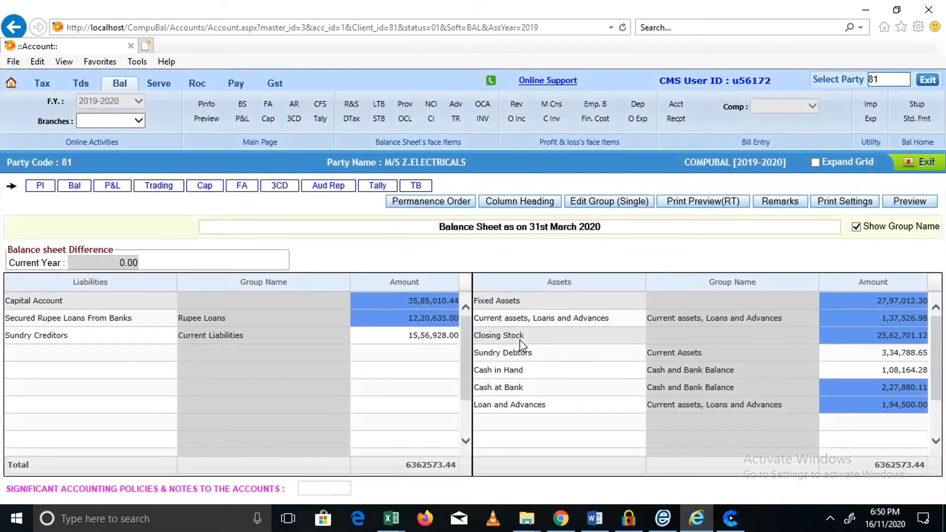
pyautogui.click(495, 422)
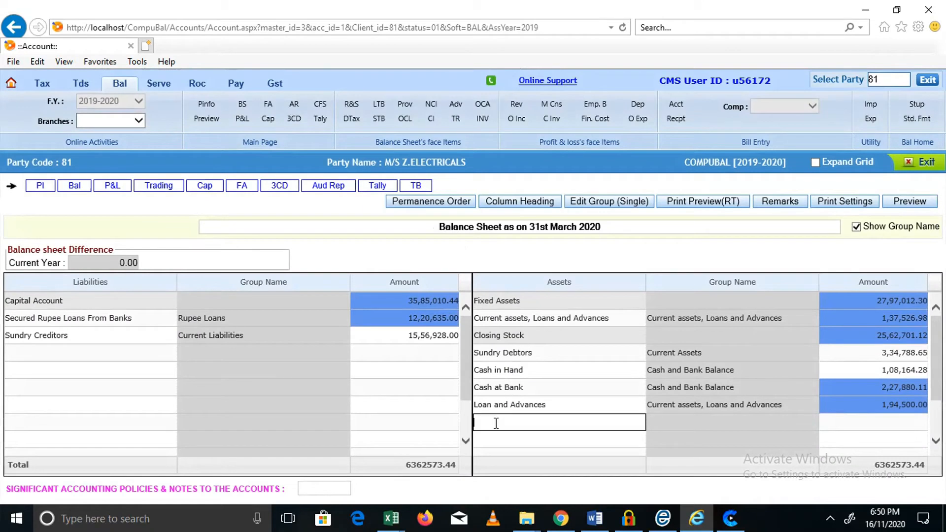
pyautogui.write('fi')
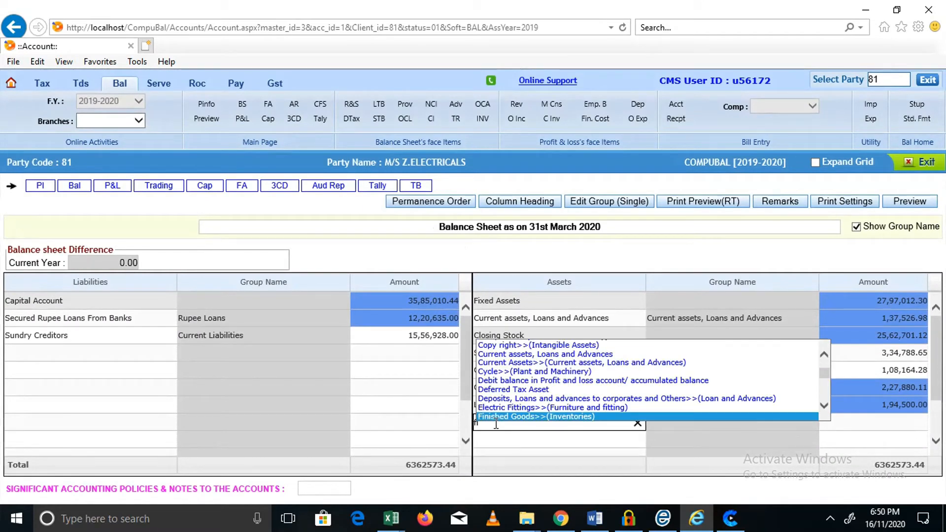
pyautogui.write('x')
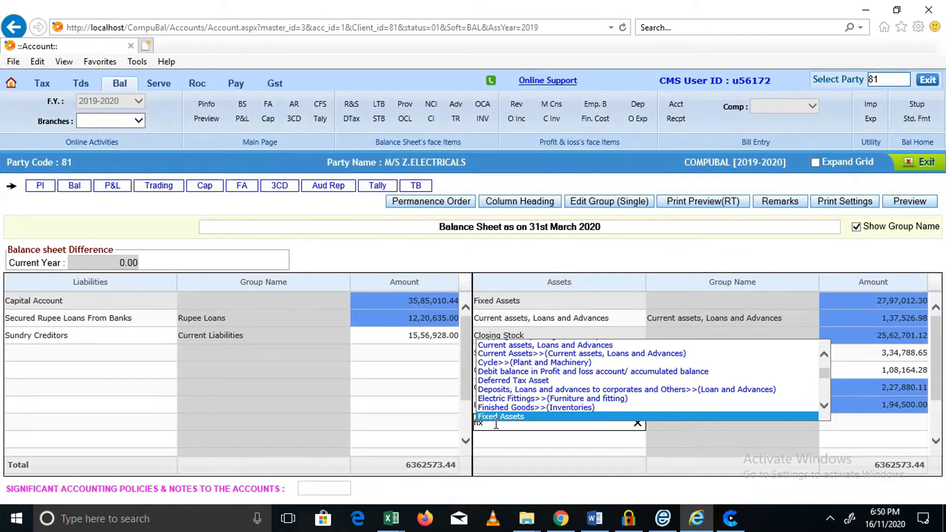
pyautogui.press('BackSpace')
pyautogui.press('BackSpace')
pyautogui.press('BackSpace')
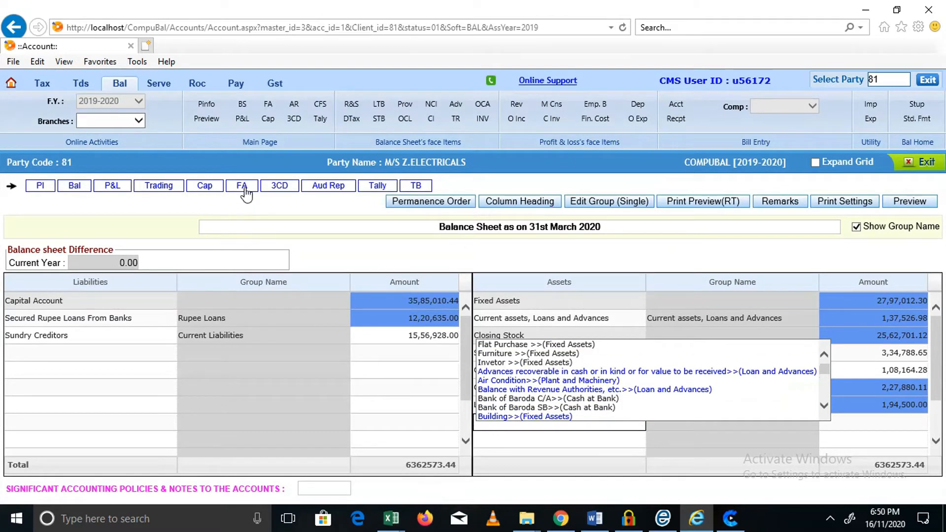
# - Delete the Flat Purchase entry from the Fixed Assets chart and exit the chart
pyautogui.click(244, 190)
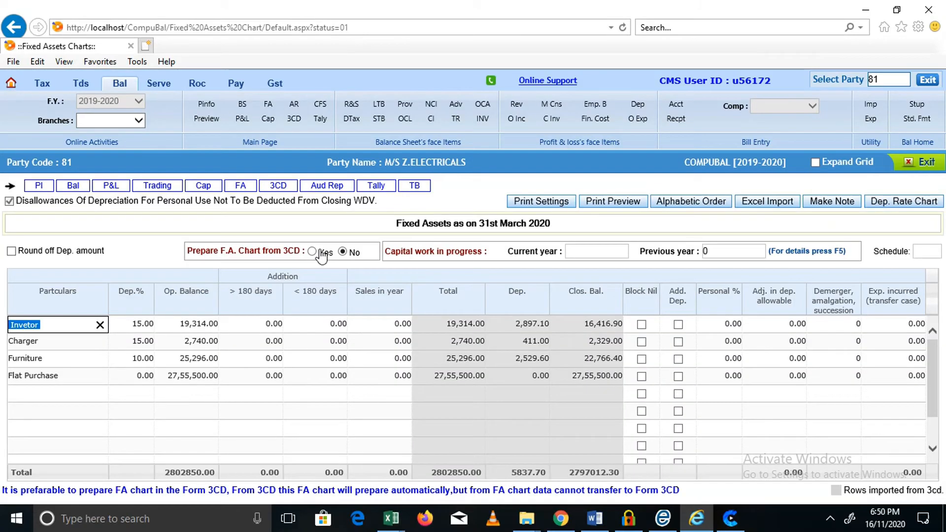
pyautogui.click(23, 378)
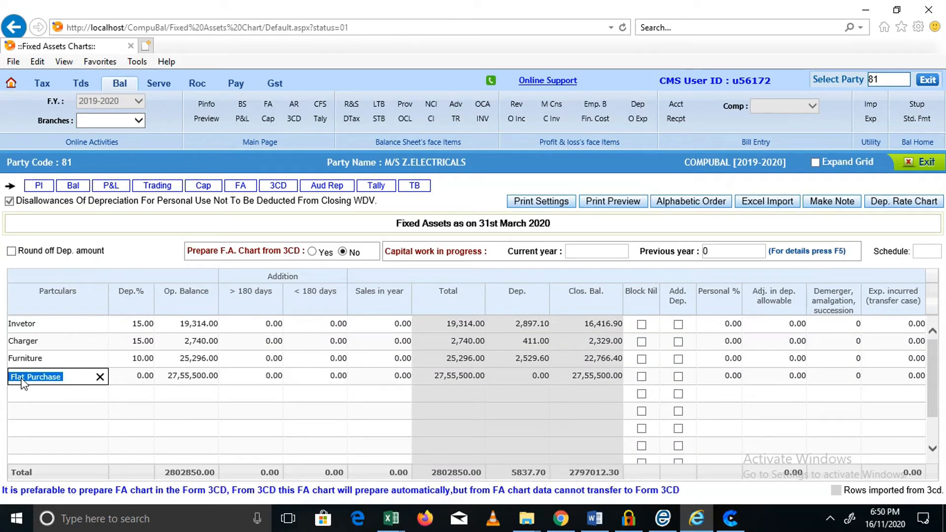
pyautogui.rightClick(61, 378)
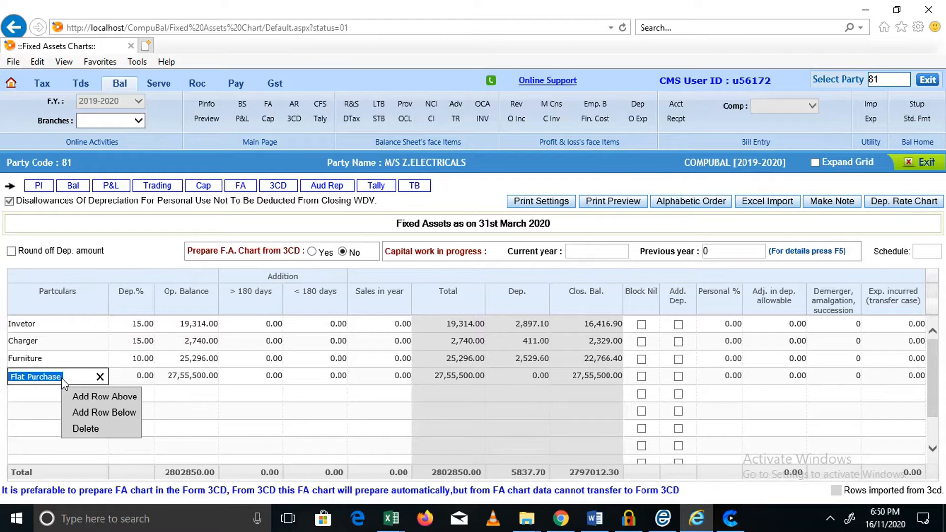
pyautogui.click(86, 428)
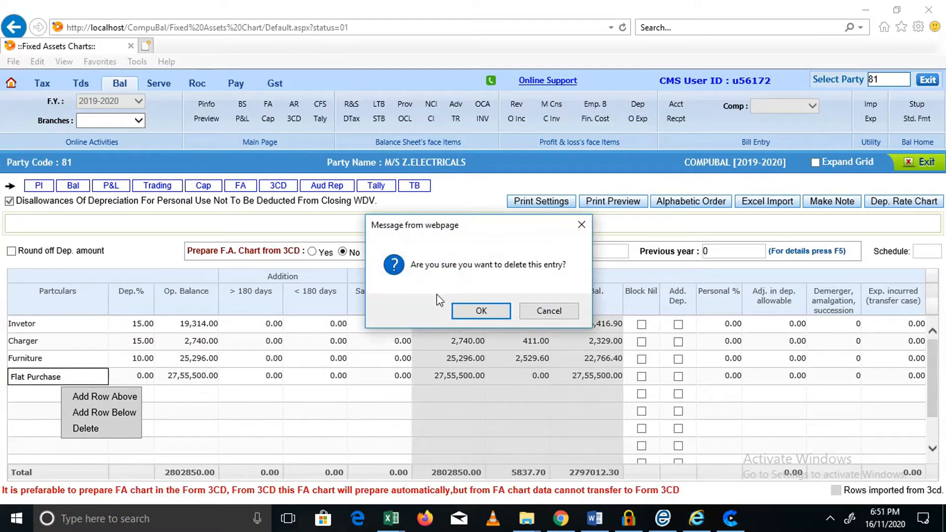
pyautogui.click(471, 310)
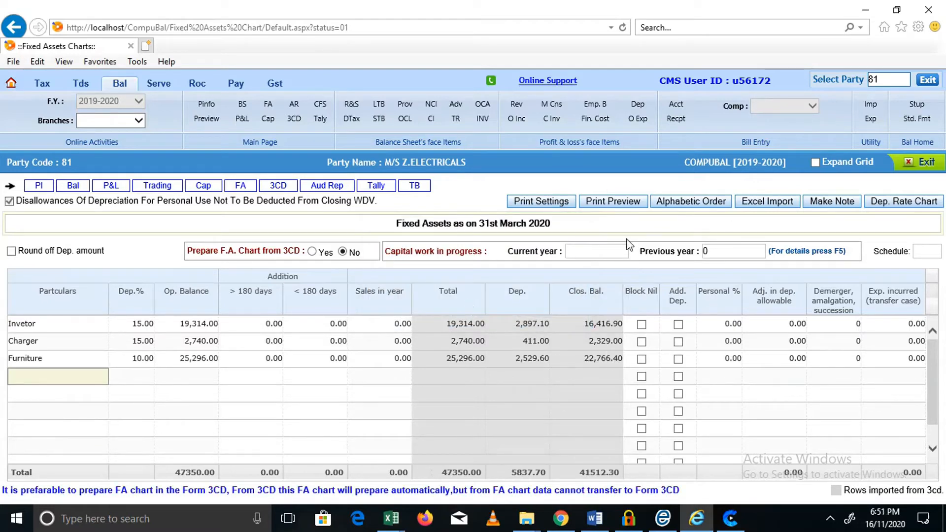
pyautogui.click(922, 166)
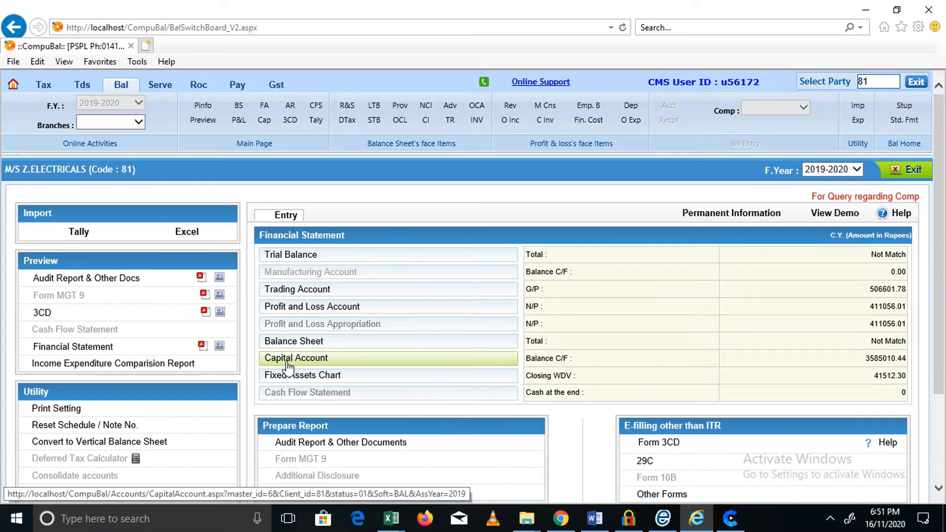
# - Open the Capital Account and compare its entries with the Prop. Capital Account section of the Excel balance sheet
pyautogui.click(288, 365)
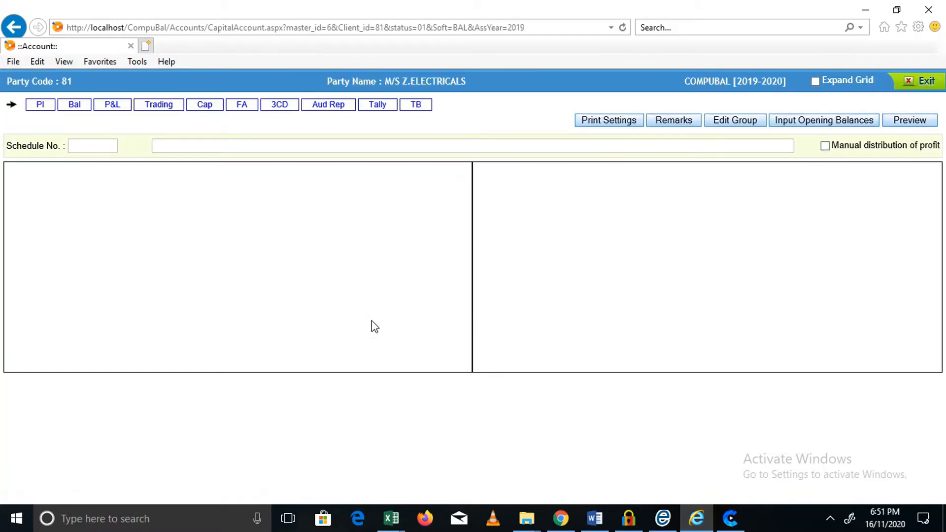
pyautogui.hotkey('alt', 'Tab')
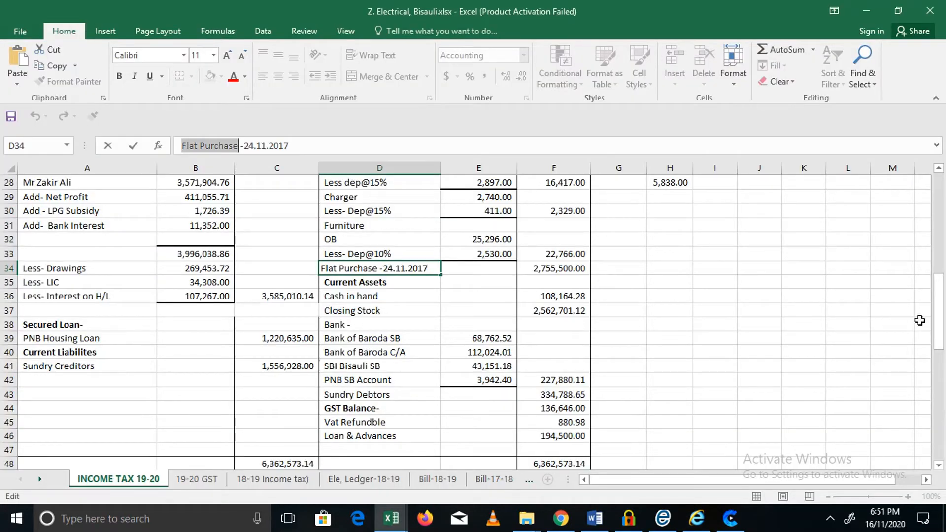
pyautogui.scroll(2, 591, 306)
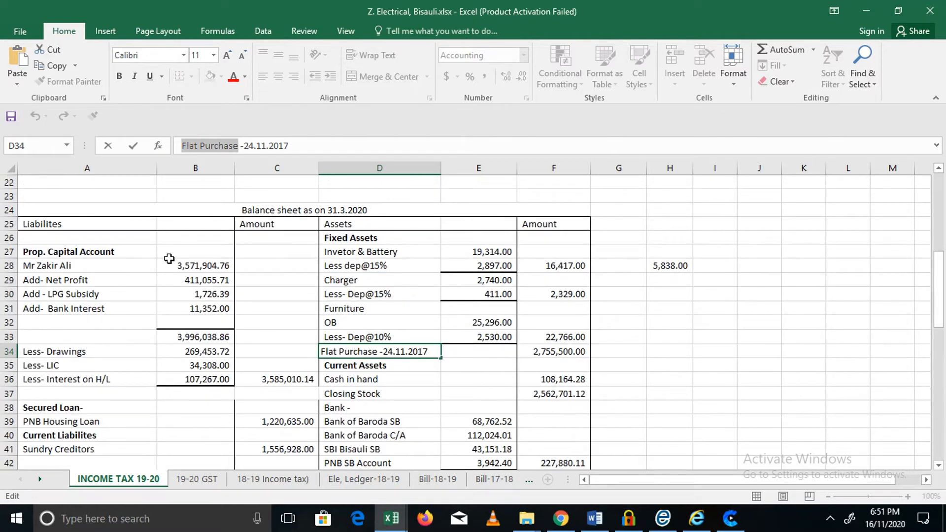
pyautogui.hotkey('alt', 'Tab')
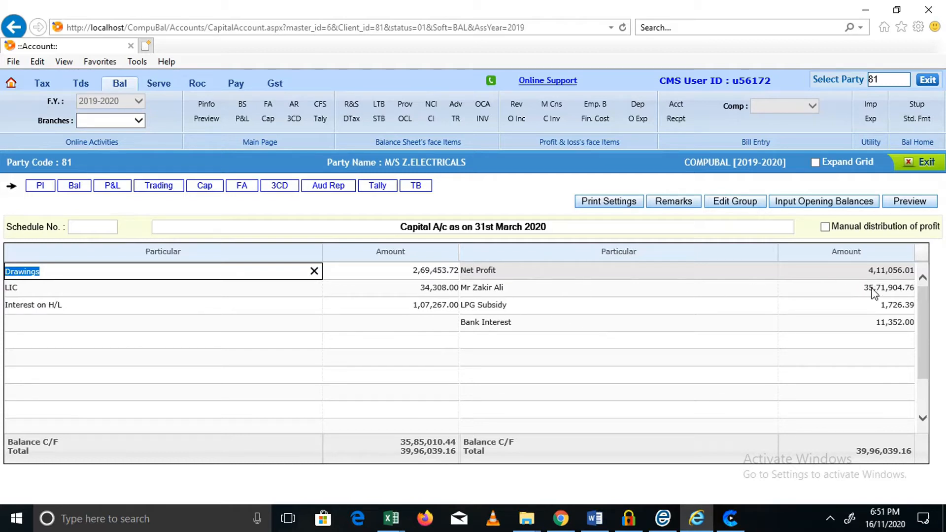
# - Delete the proprietor's opening capital entry from the credit side of the Capital Account
pyautogui.rightClick(574, 293)
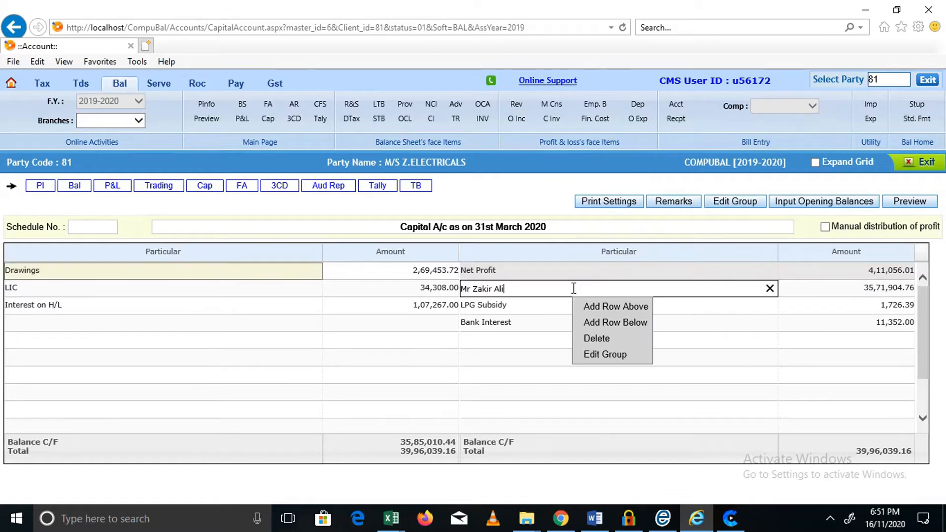
pyautogui.click(596, 340)
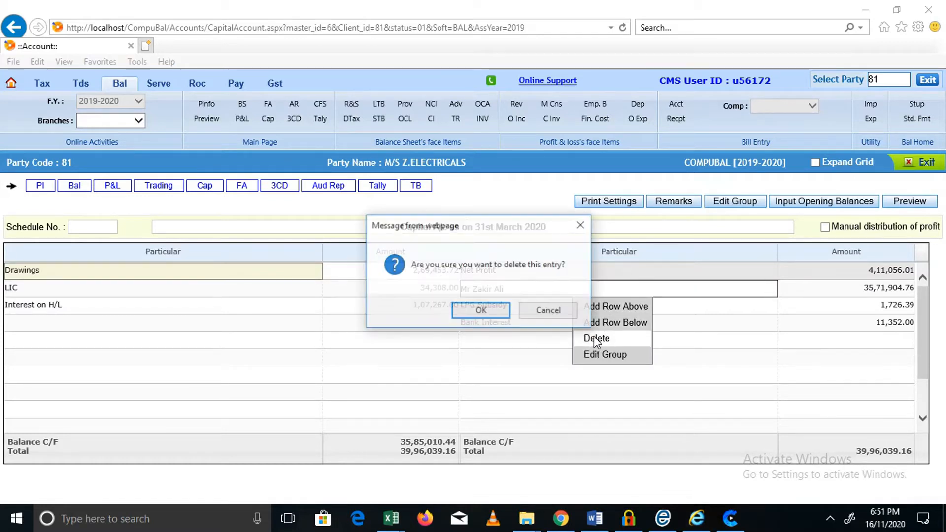
pyautogui.click(500, 310)
pyautogui.click(474, 320)
# - Enter the proprietor's opening balance of 35,71,904.76 Cr in the Capital Account's opening balances, taking the amount from the Excel balance sheet
pyautogui.click(802, 205)
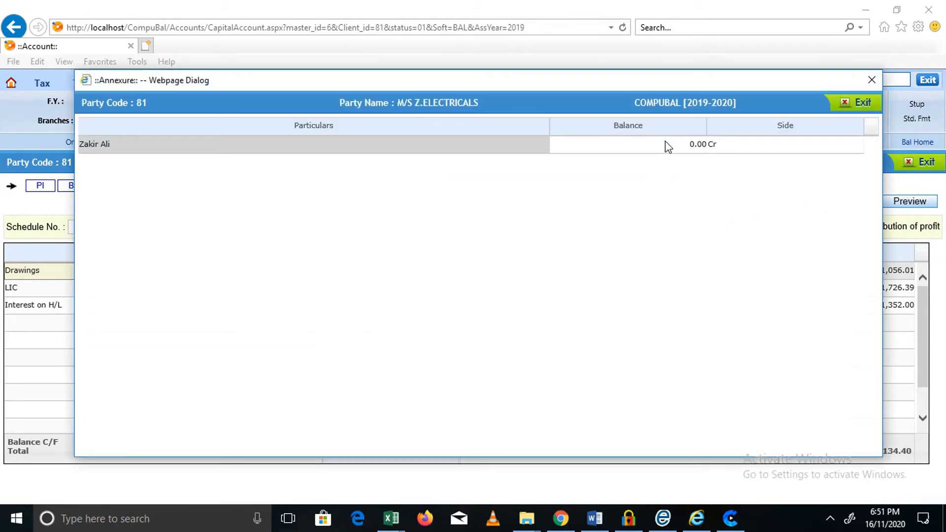
pyautogui.click(661, 144)
pyautogui.hotkey('alt', 'Tab')
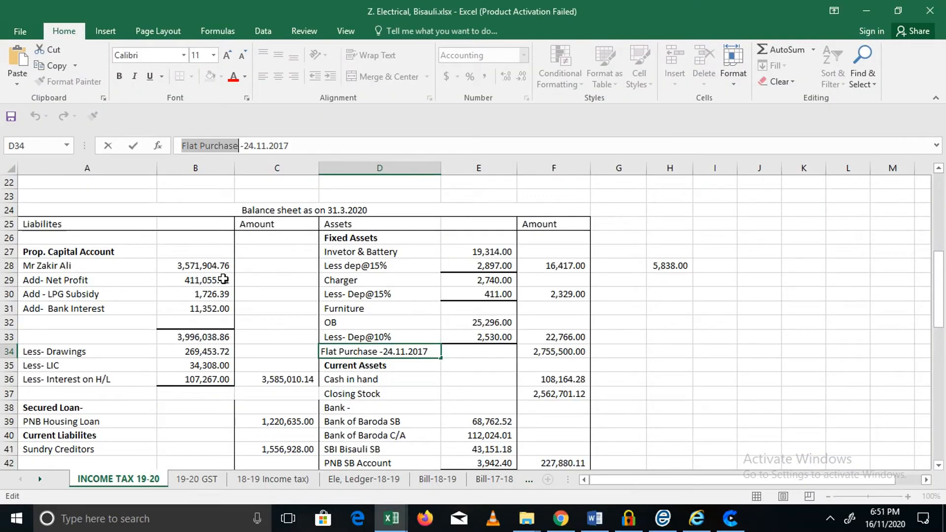
pyautogui.hotkey('alt', 'Tab')
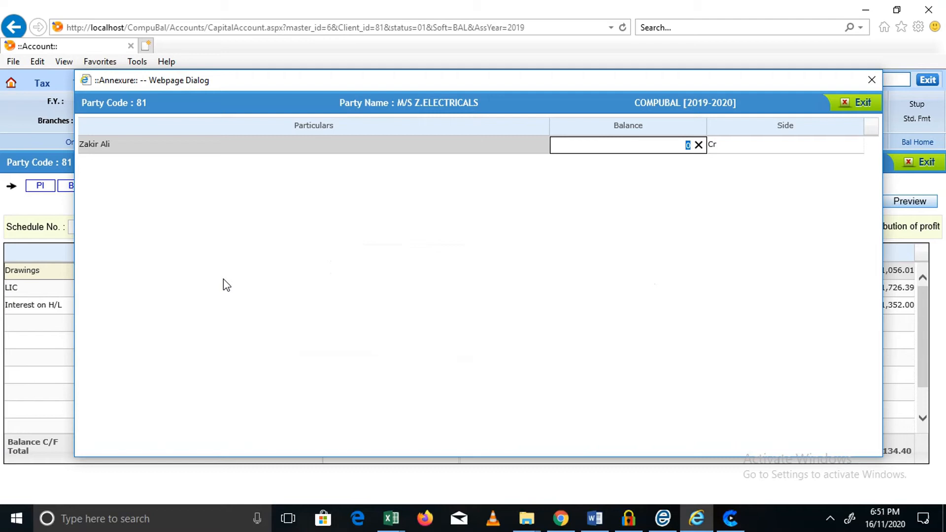
pyautogui.write('35,71,904.70')
pyautogui.press('Tab')
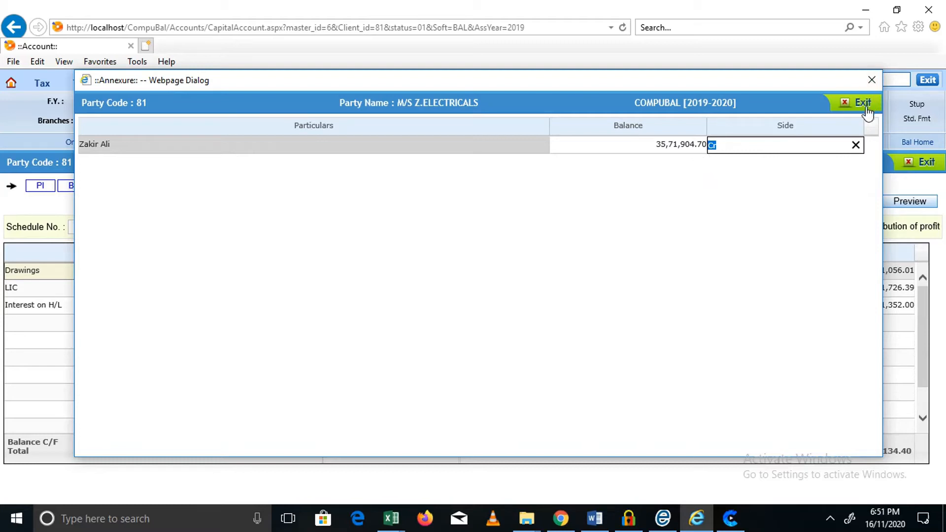
pyautogui.click(692, 145)
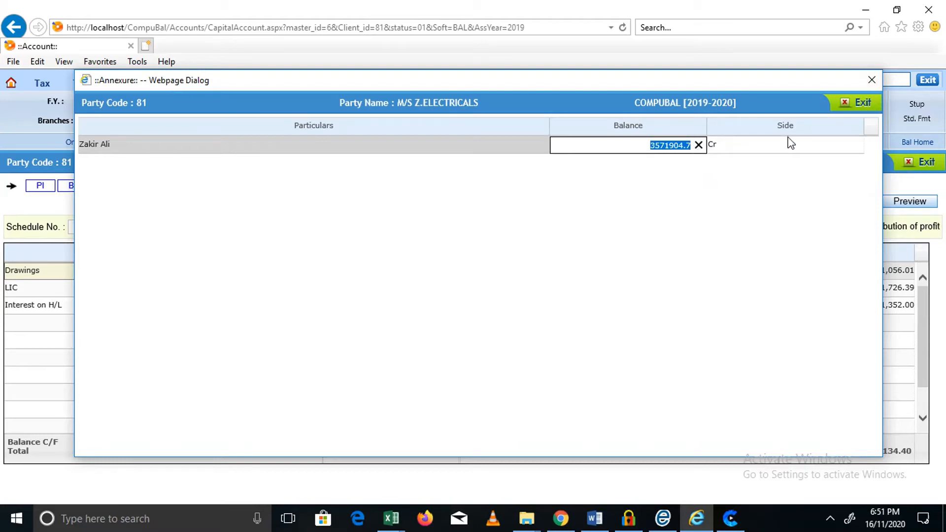
pyautogui.press('Right')
pyautogui.write('6')
pyautogui.click(790, 143)
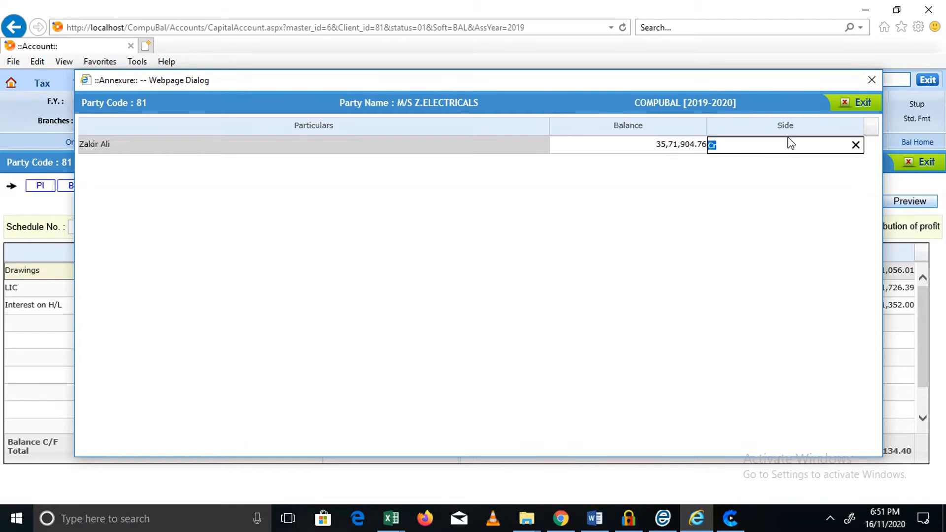
# - Exit the opening balances and check the Capital Account's credit and debit entries against the proprietor's capital section in Excel
pyautogui.click(863, 105)
pyautogui.hotkey('alt', 'Tab')
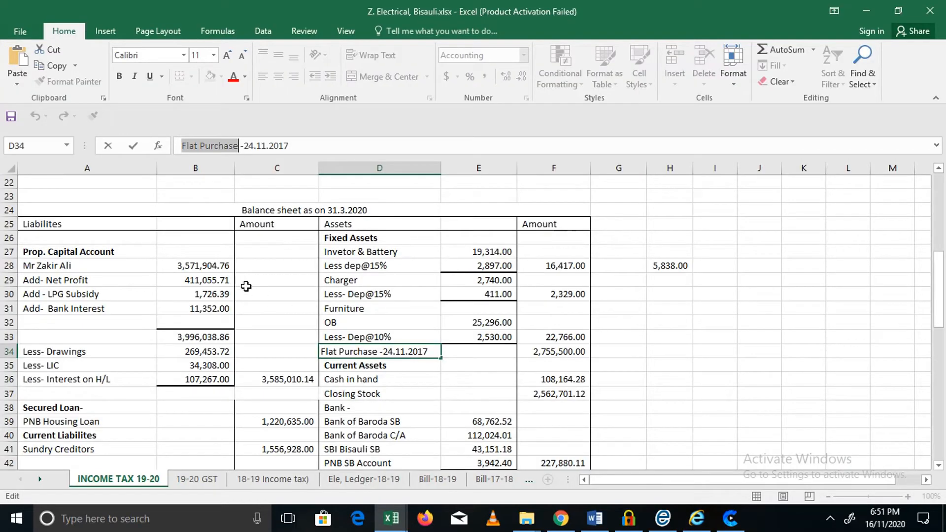
pyautogui.hotkey('alt', 'Tab')
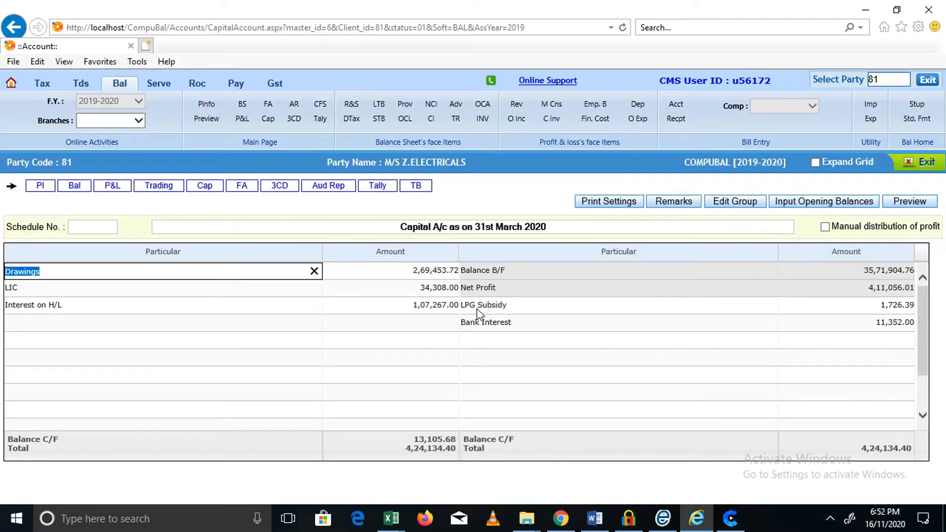
pyautogui.hotkey('alt', 'Tab')
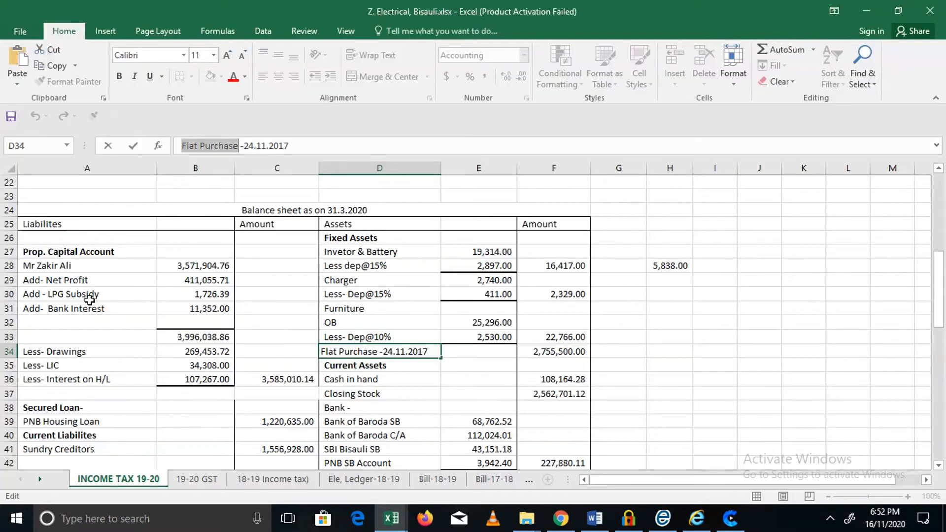
pyautogui.press('Escape')
pyautogui.hotkey('alt', 'Tab')
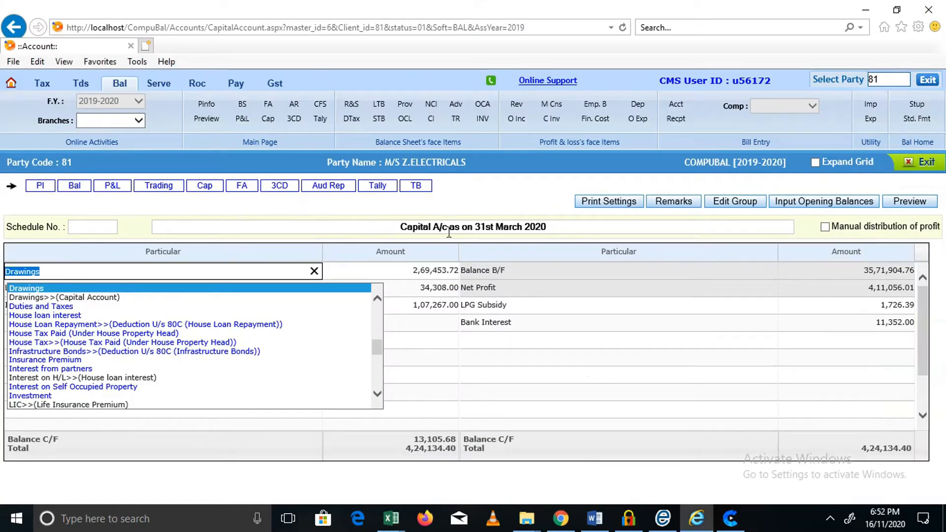
pyautogui.press('Tab')
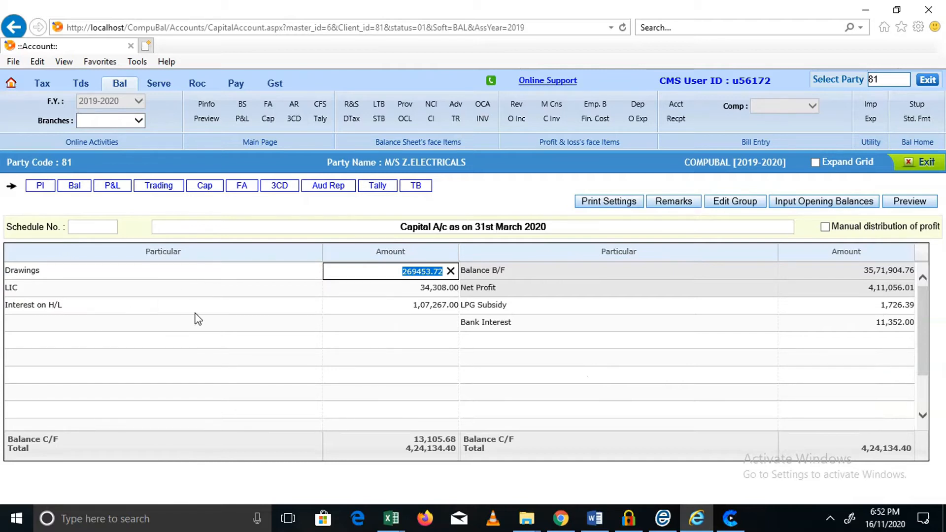
pyautogui.hotkey('alt', 'Tab')
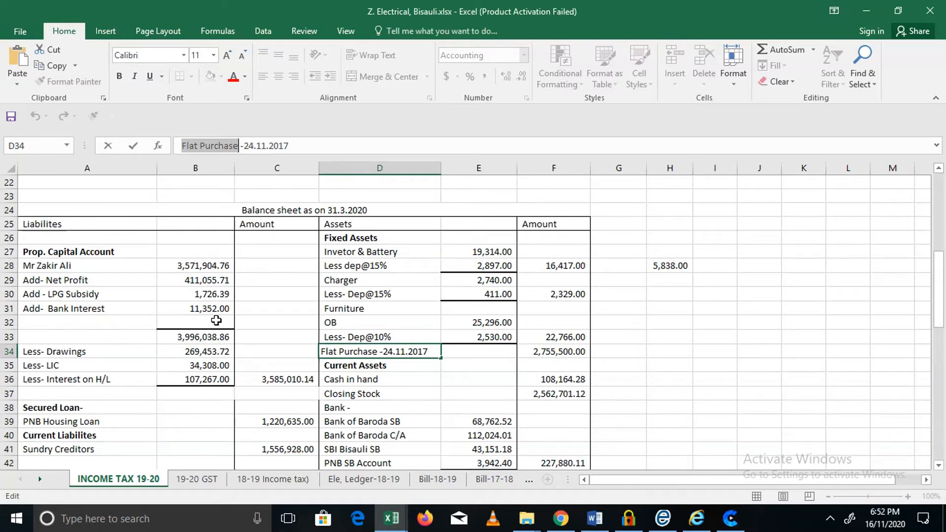
pyautogui.hotkey('alt', 'Tab')
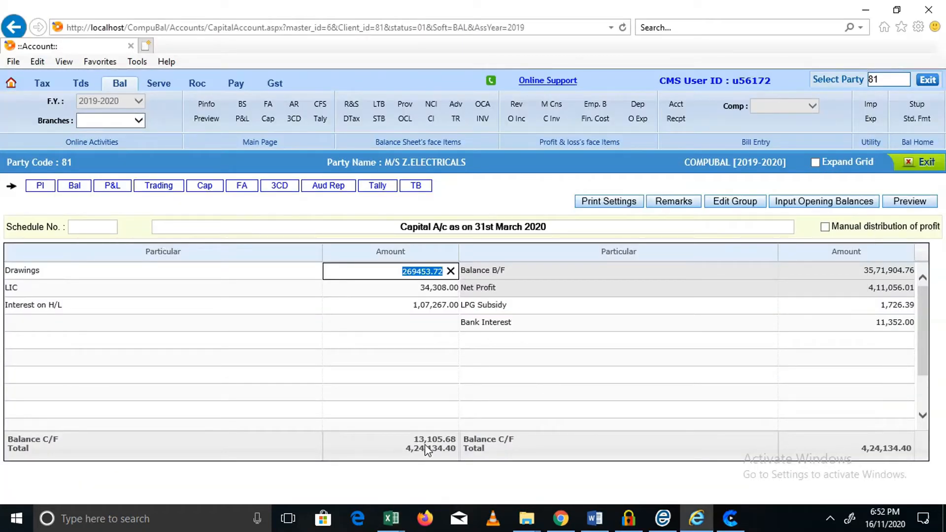
pyautogui.hotkey('alt', 'Tab')
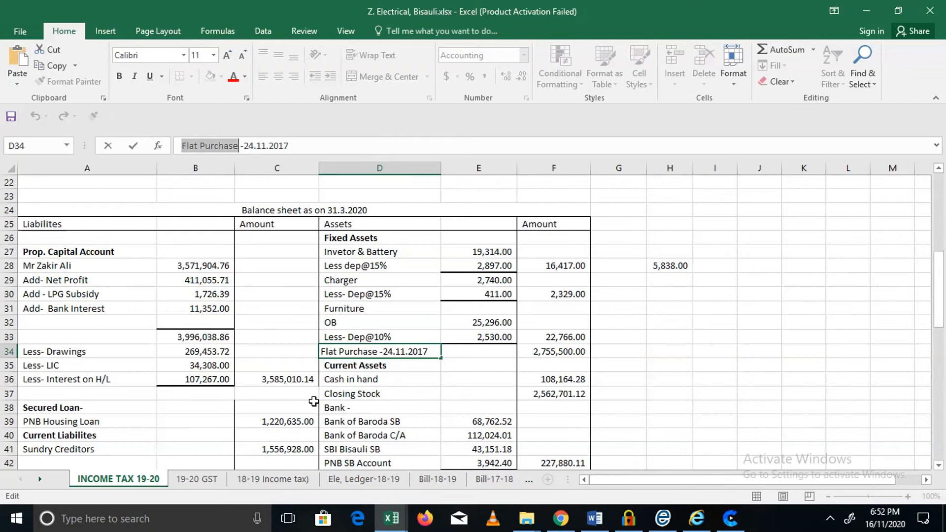
pyautogui.hotkey('alt', 'Tab')
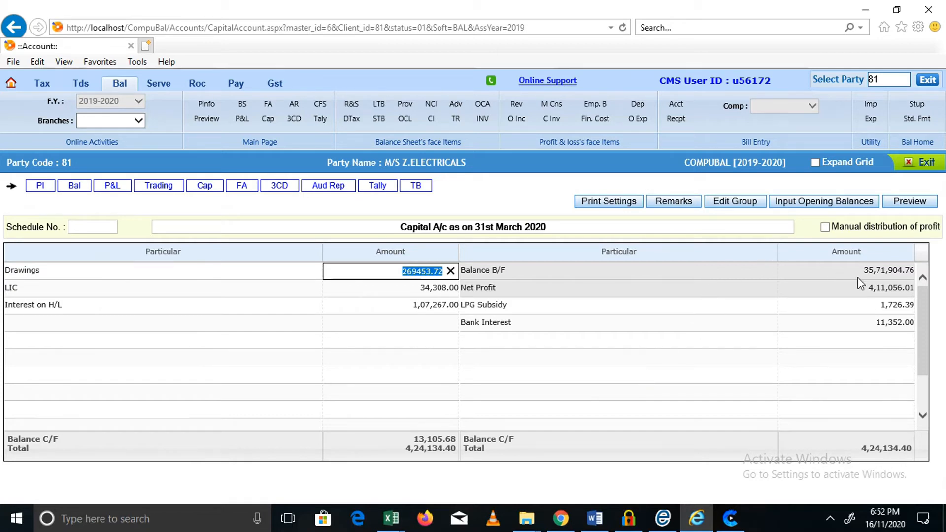
# - Review the LPG Subsidy and Bank Interest amounts on the credit side, and exit the Capital Account
pyautogui.click(854, 308)
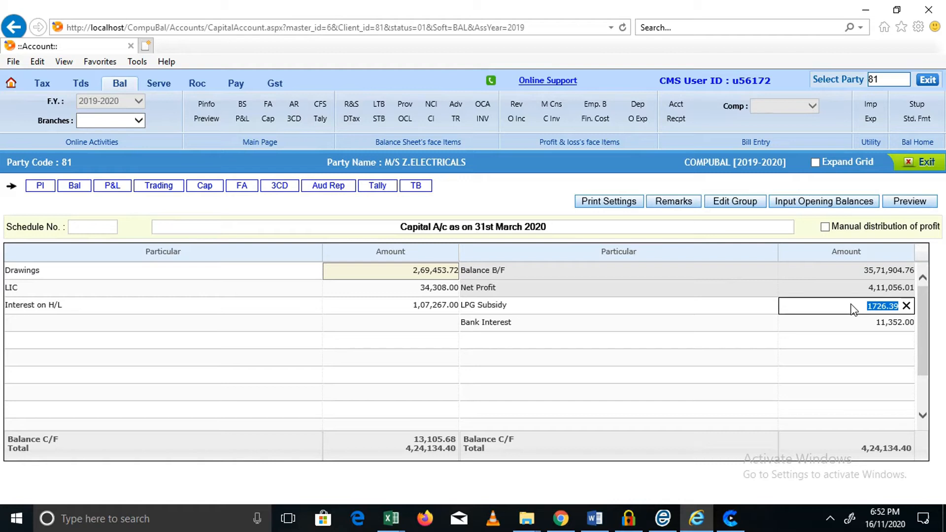
pyautogui.click(848, 321)
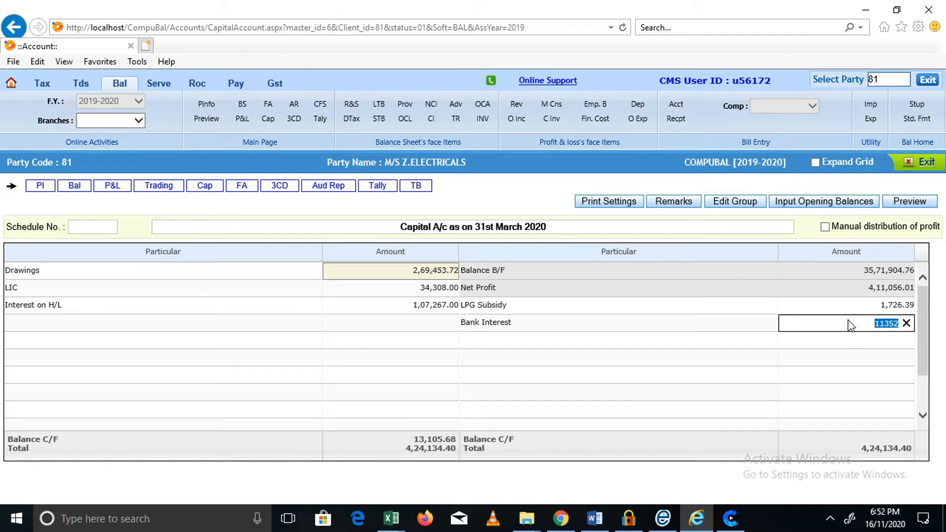
pyautogui.click(566, 373)
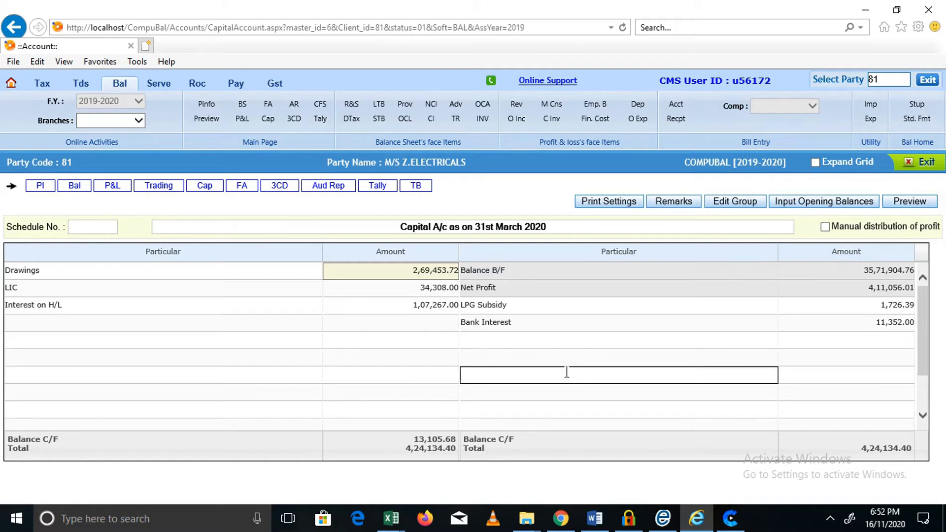
pyautogui.click(923, 167)
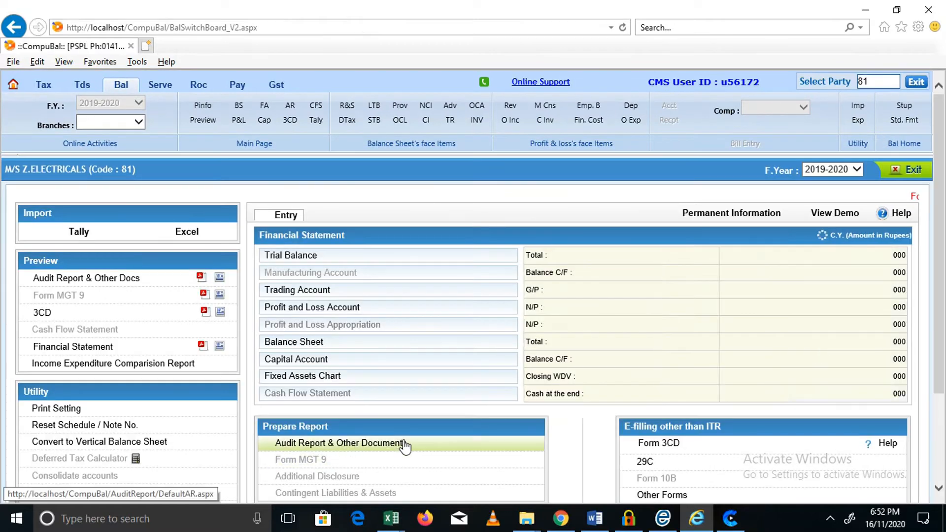
# - Compare the Capital Account's carried-forward balance with the closing capital in Excel and open the Balance Sheet
pyautogui.hotkey('alt', 'Tab')
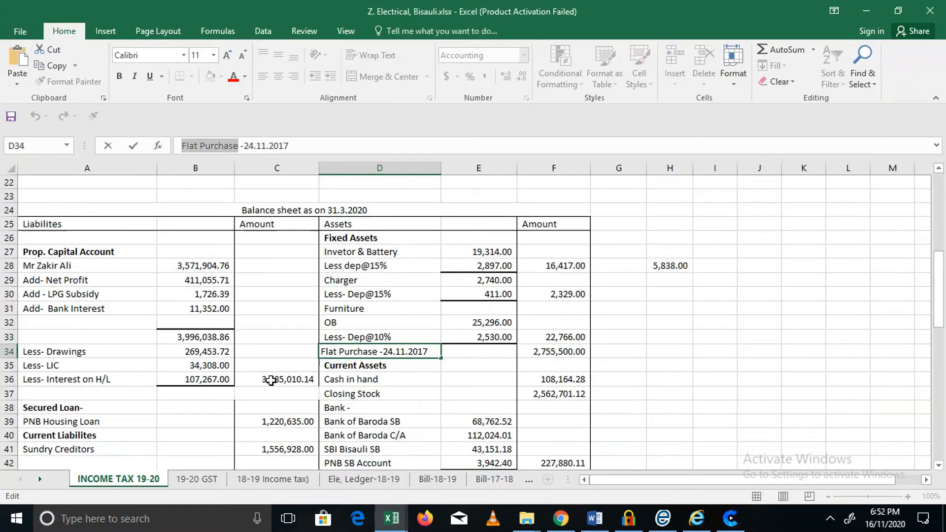
pyautogui.hotkey('alt', 'Tab')
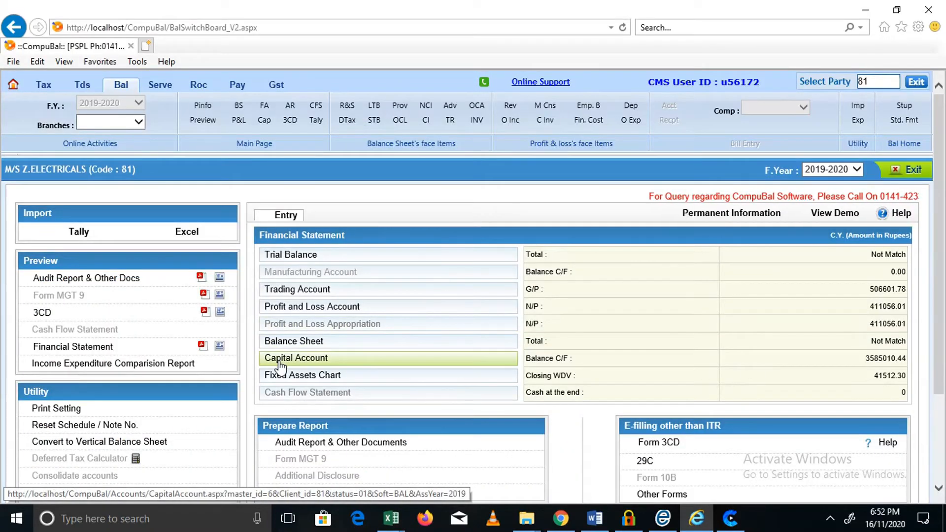
pyautogui.click(283, 348)
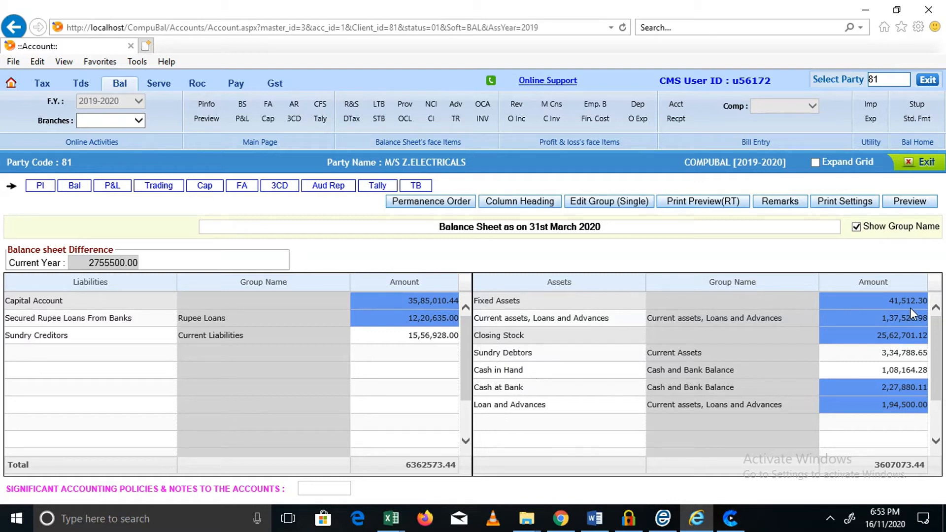
# - Add Flat Purchase under the Fixed Assets group to the assets side, with the amount 27,55,500.00 taken from the Excel balance sheet
pyautogui.click(506, 421)
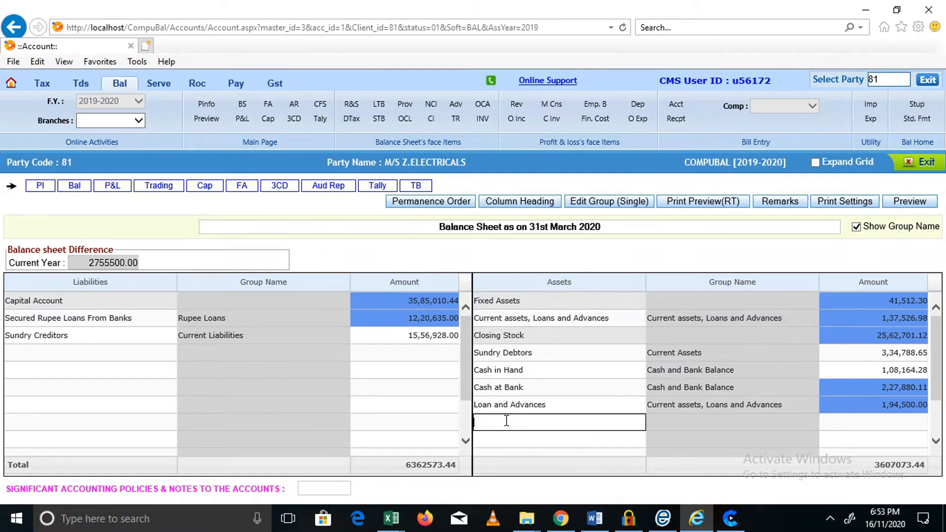
pyautogui.write('Plot')
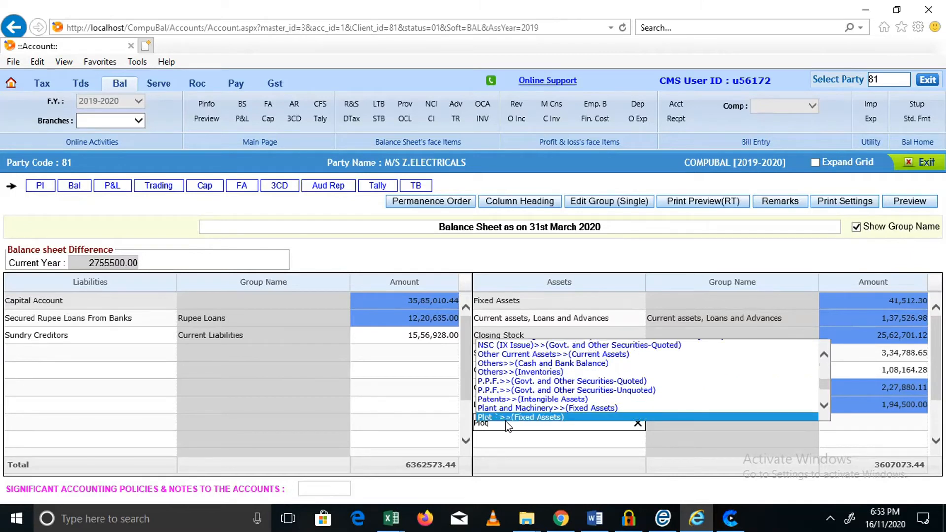
pyautogui.press('BackSpace')
pyautogui.press('BackSpace')
pyautogui.press('BackSpace')
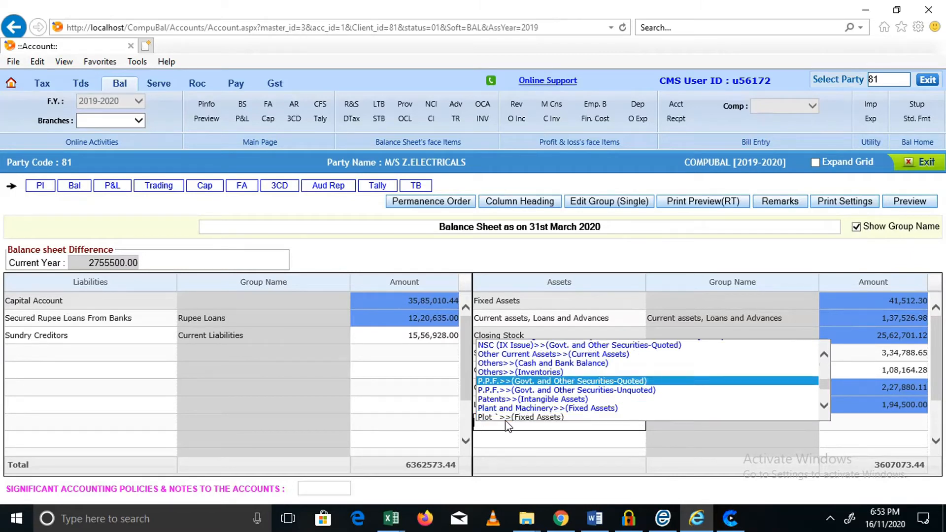
pyautogui.write('Flat')
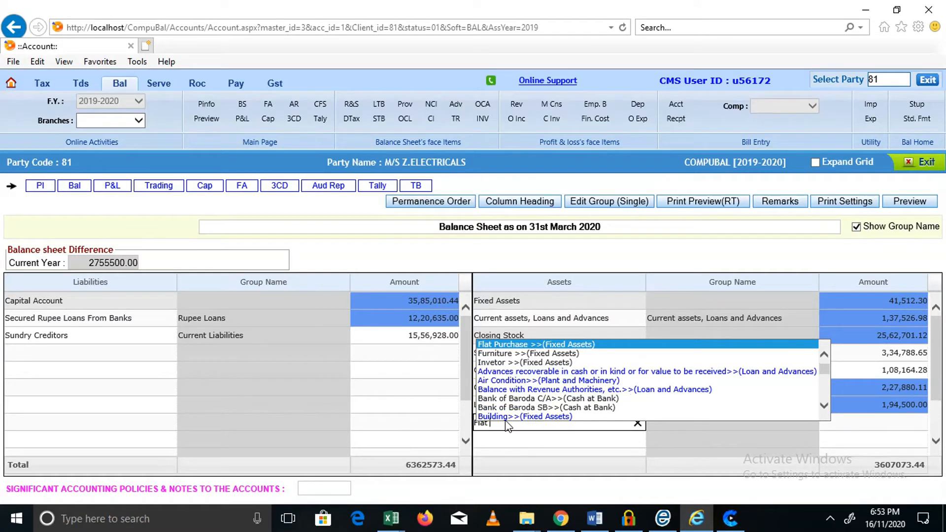
pyautogui.press('Return')
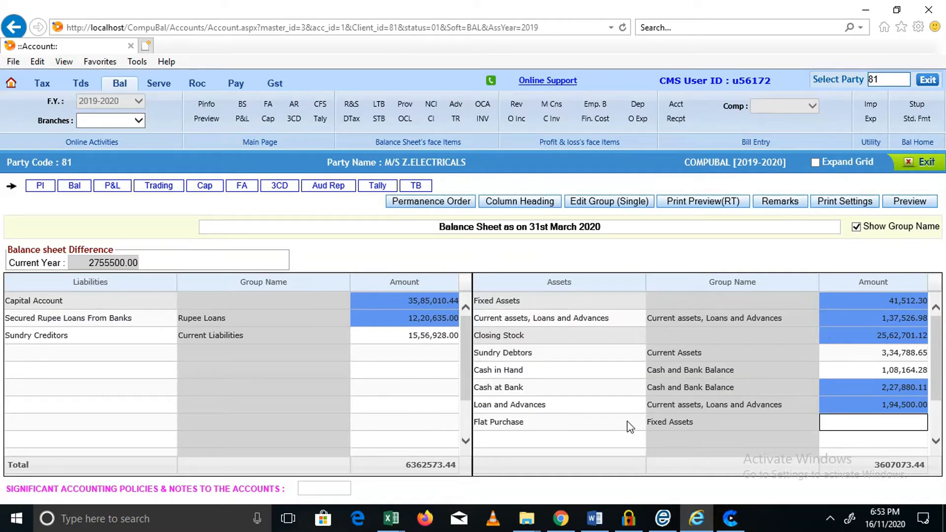
pyautogui.hotkey('alt', 'Tab')
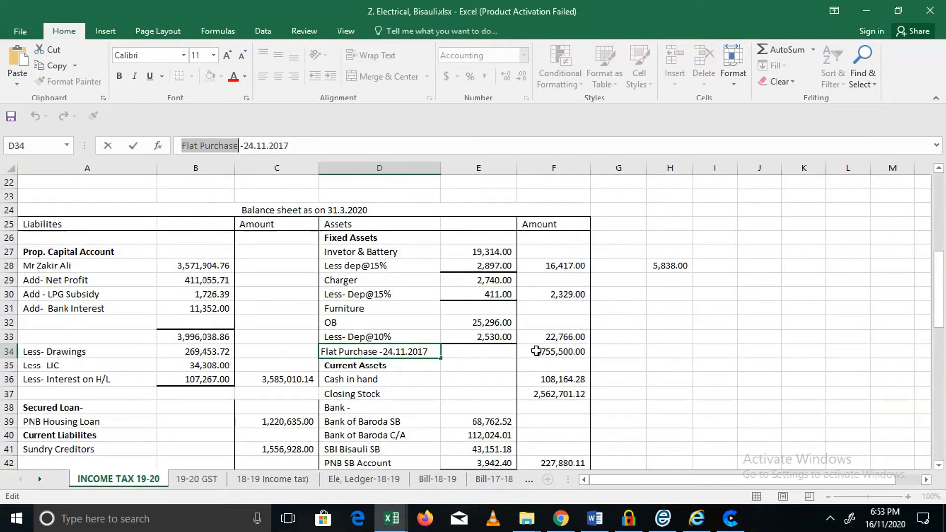
pyautogui.hotkey('alt', 'Tab')
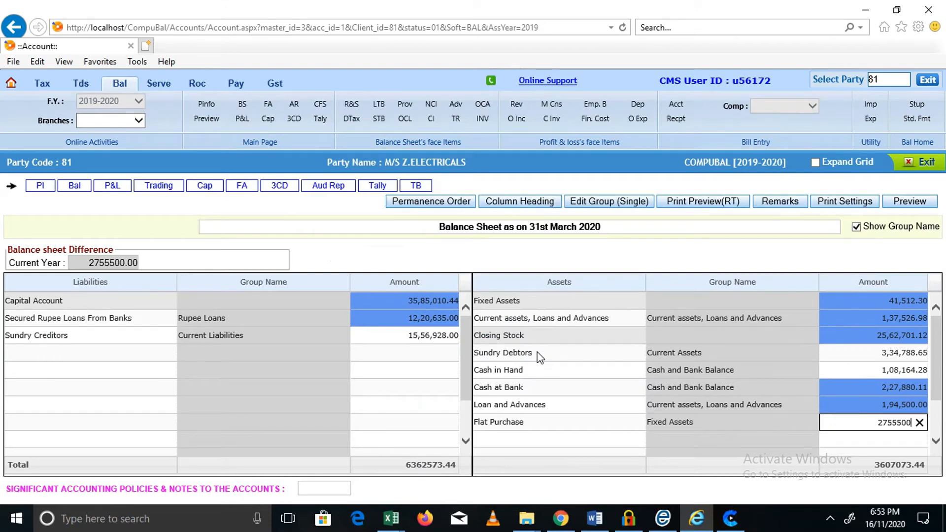
pyautogui.press('Return')
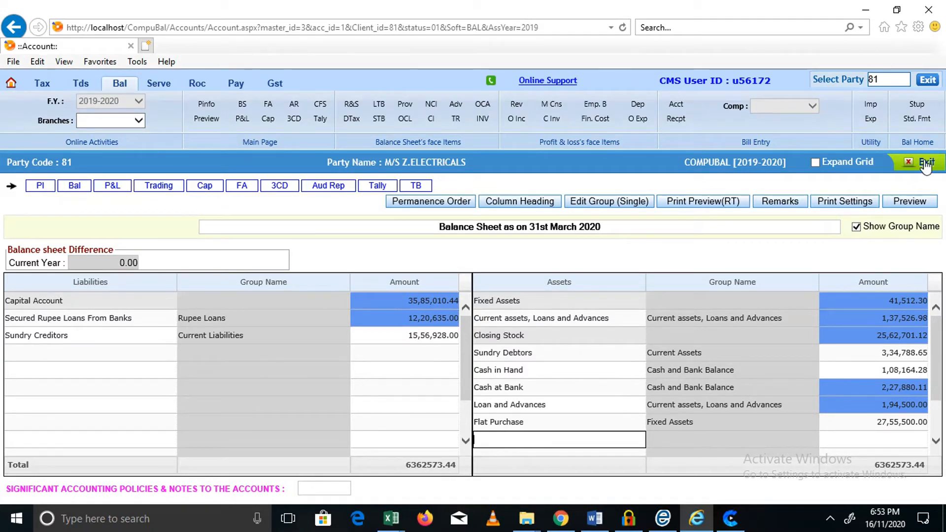
# - Compare the Balance Sheet's asset entries, including Flat Purchase, cash in hand and bank, with the assets in the Excel balance sheet
pyautogui.click(683, 424)
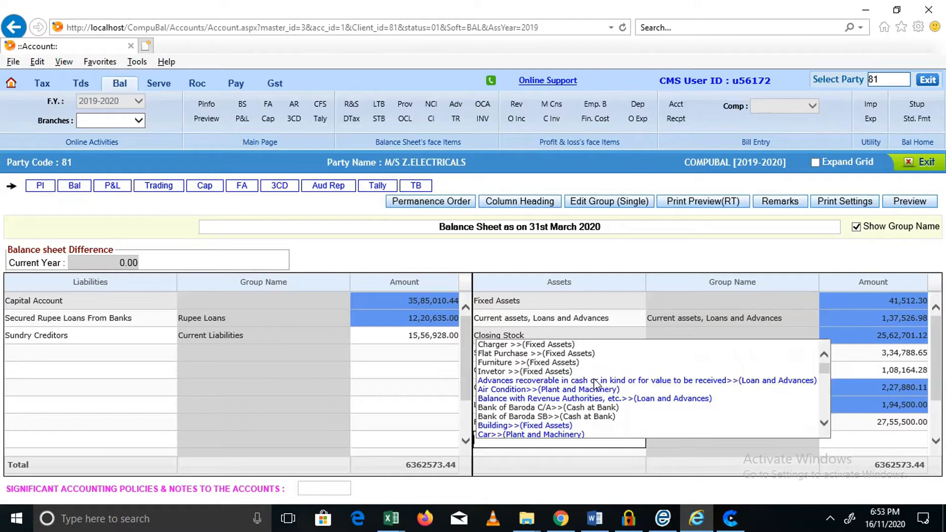
pyautogui.hotkey('alt', 'Tab')
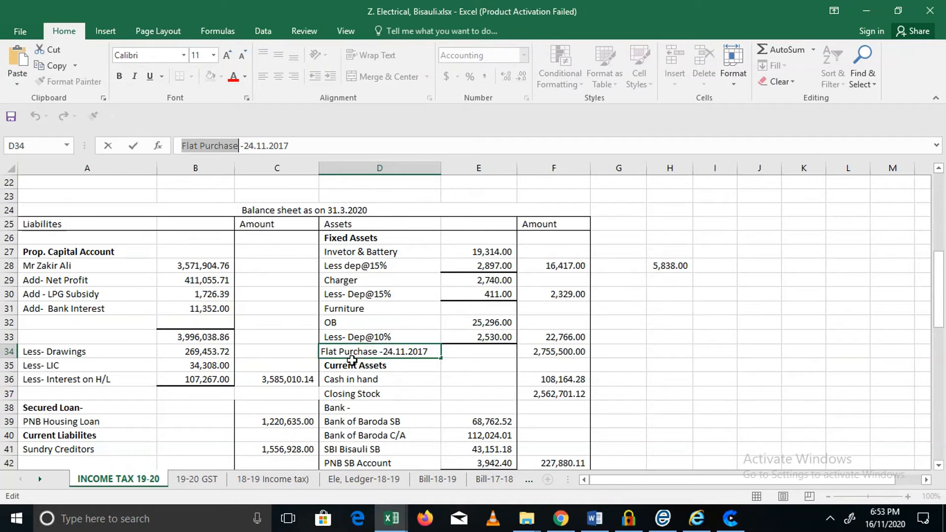
pyautogui.click(348, 381)
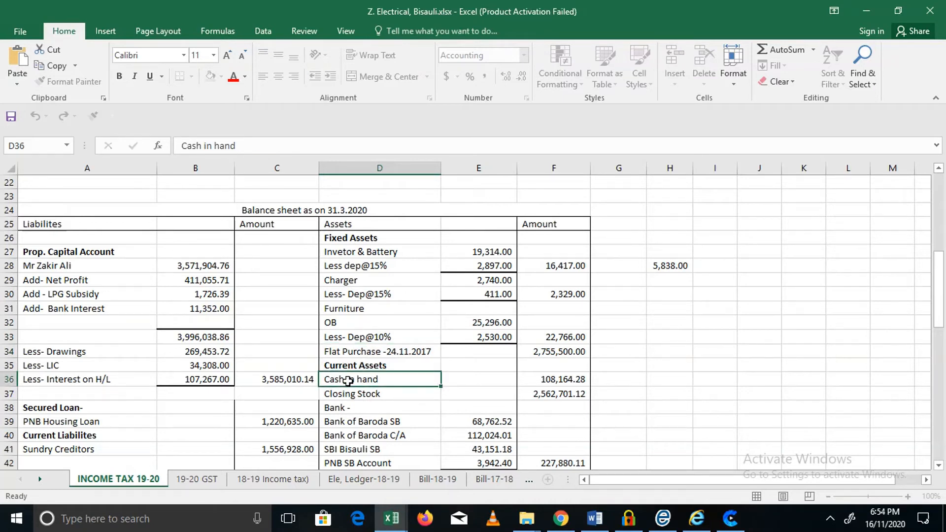
pyautogui.hotkey('alt', 'Tab')
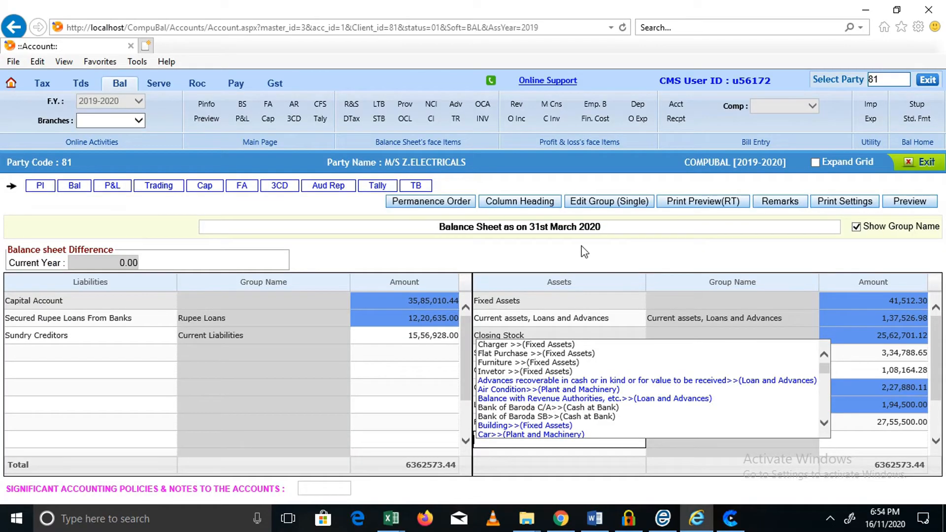
pyautogui.click(552, 304)
pyautogui.click(546, 312)
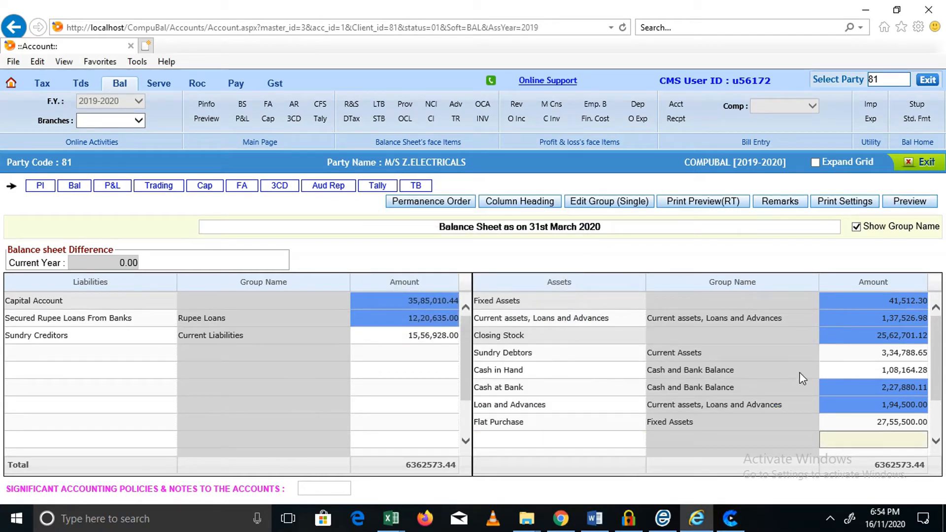
pyautogui.hotkey('alt', 'Tab')
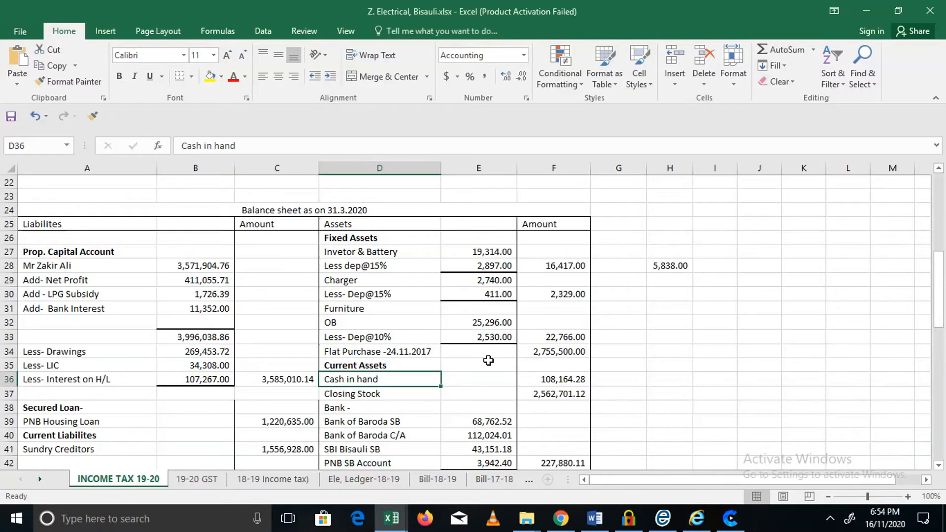
pyautogui.click(362, 410)
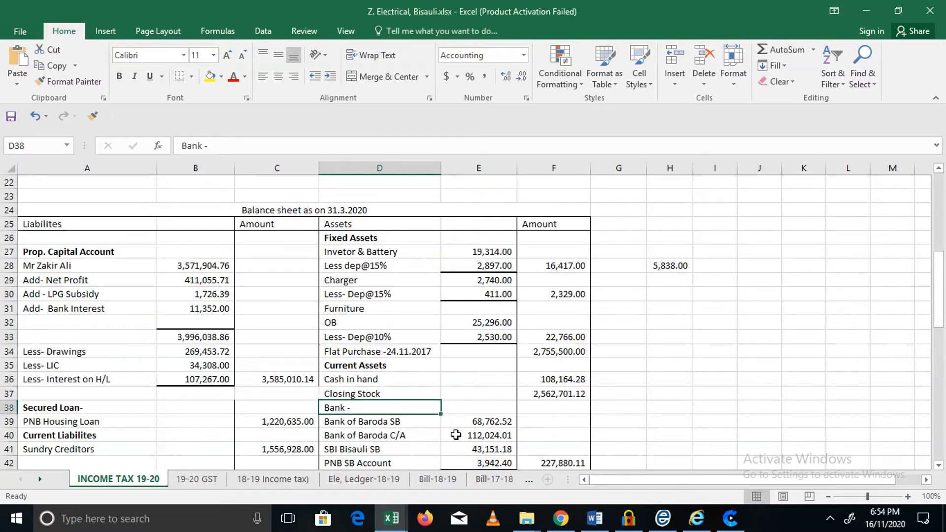
pyautogui.hotkey('alt', 'Tab')
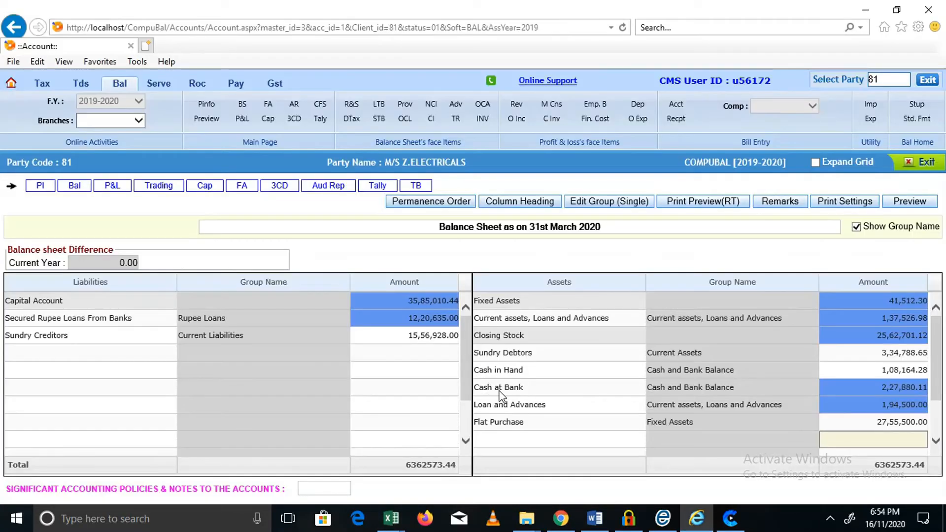
# - Open the Cash at Bank annexure and compare its accounts with the bank entries down to PNB SB Account in Excel
pyautogui.doubleClick(903, 385)
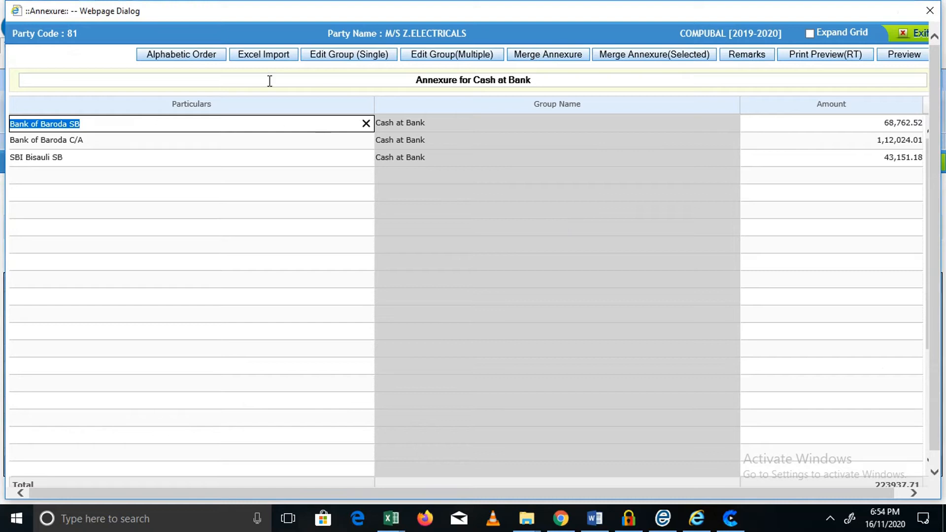
pyautogui.hotkey('alt', 'Tab')
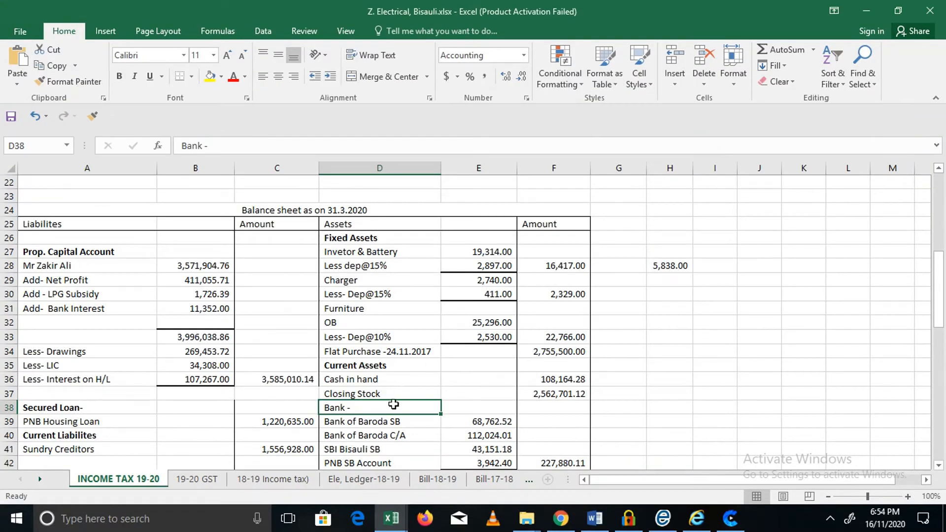
pyautogui.press('Down')
pyautogui.press('Down')
pyautogui.press('Down')
pyautogui.press('Down')
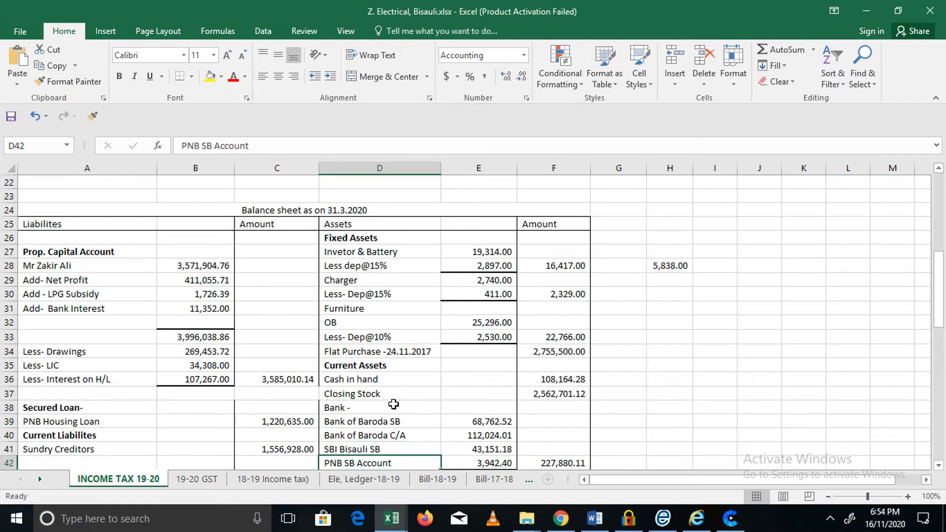
# - Compare the accounts and amounts in the Cash at Bank annexure with the four bank entries in the Excel balance sheet
pyautogui.press('Down')
pyautogui.press('Down')
pyautogui.press('Down')
pyautogui.press('Up')
pyautogui.press('Up')
pyautogui.press('Up')
pyautogui.press('Up')
pyautogui.press('Up')
pyautogui.press('Up')
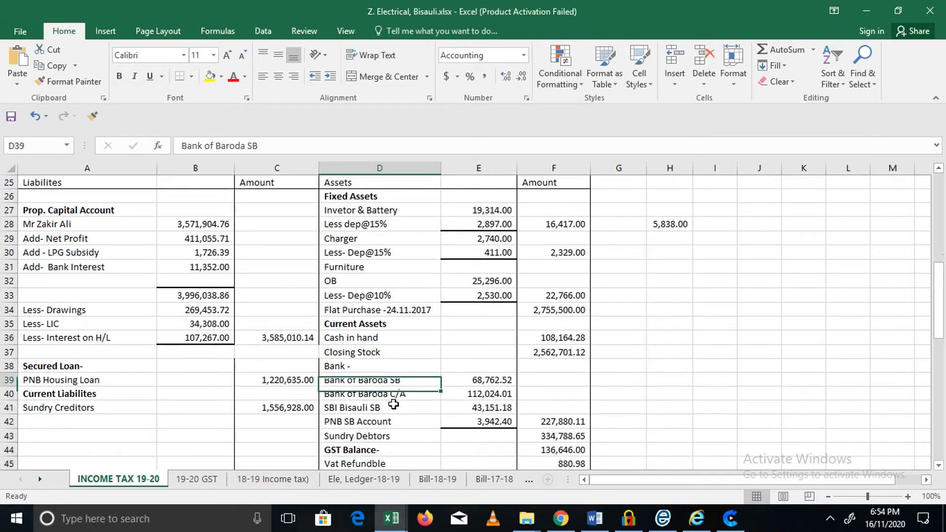
pyautogui.hotkey('alt', 'Tab')
pyautogui.press('Tab')
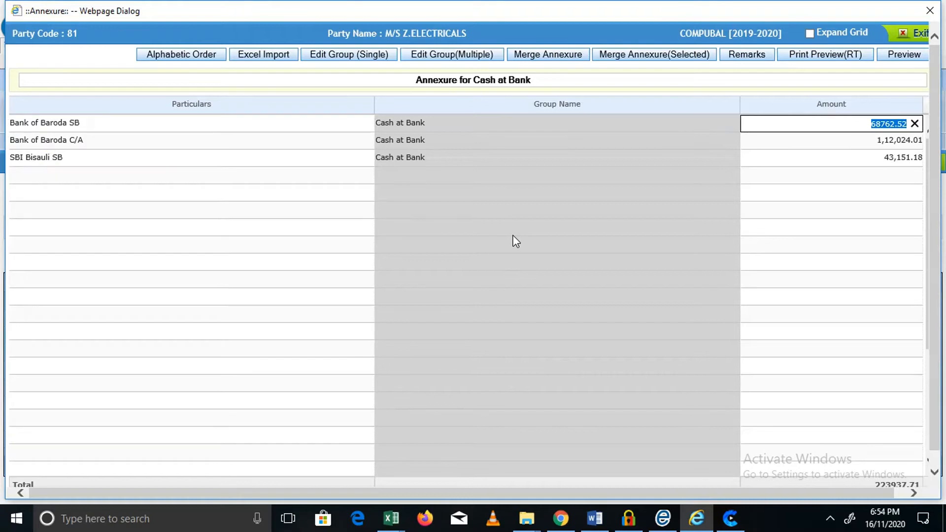
pyautogui.hotkey('alt', 'Tab')
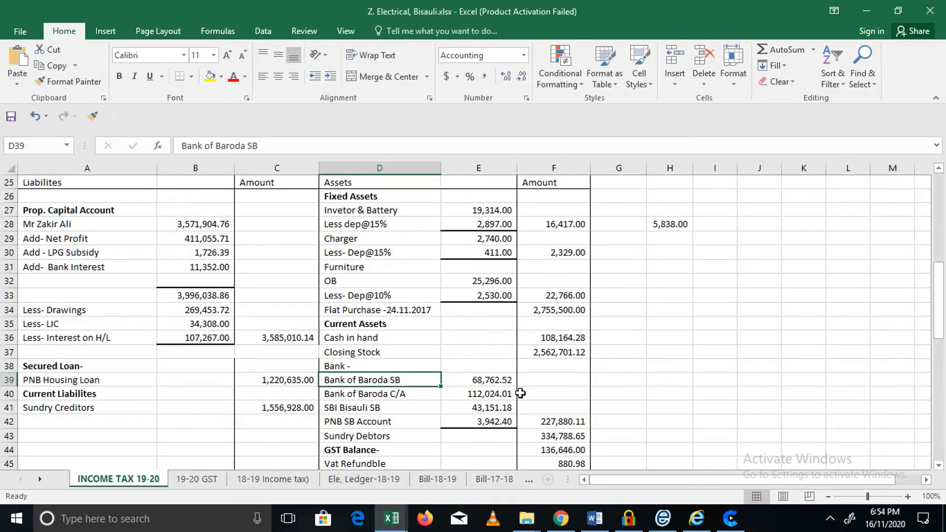
pyautogui.hotkey('alt', 'Tab')
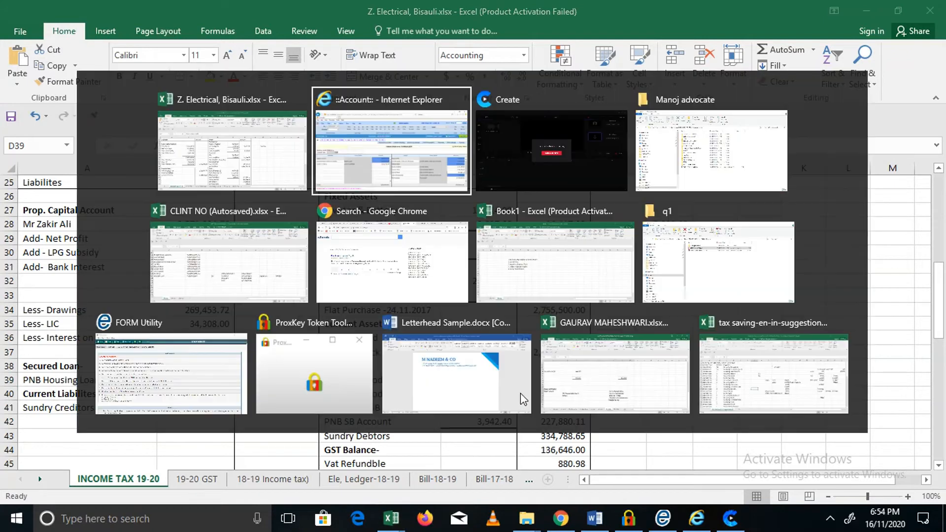
pyautogui.hotkey('alt', 'Tab')
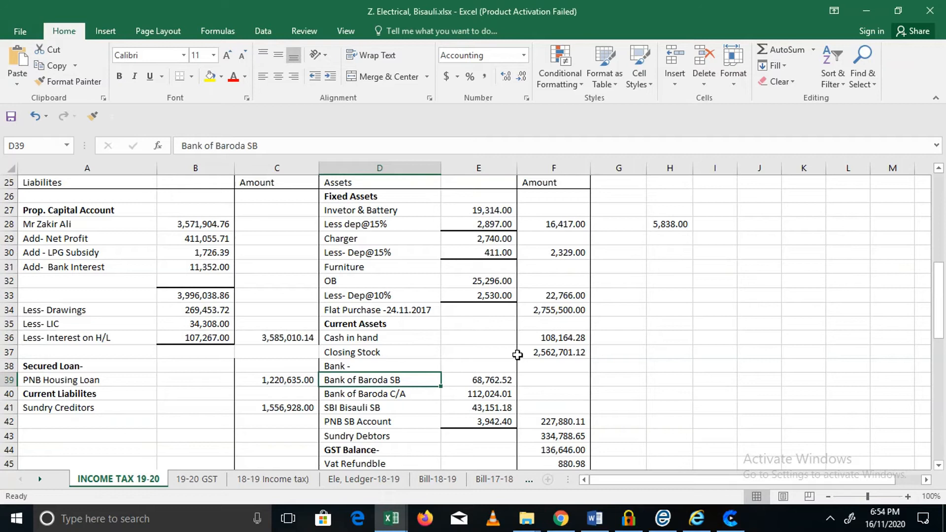
pyautogui.hotkey('alt', 'Tab')
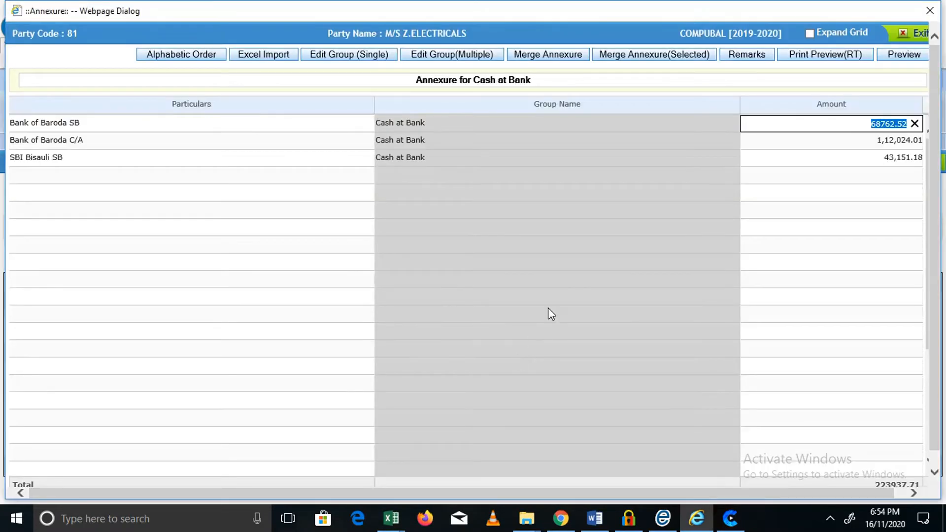
pyautogui.hotkey('alt', 'Tab')
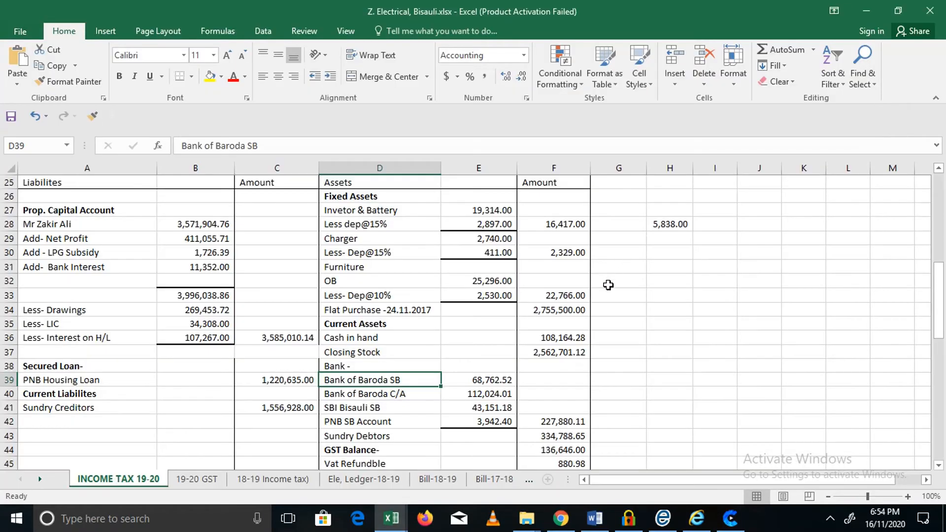
pyautogui.hotkey('alt', 'Tab')
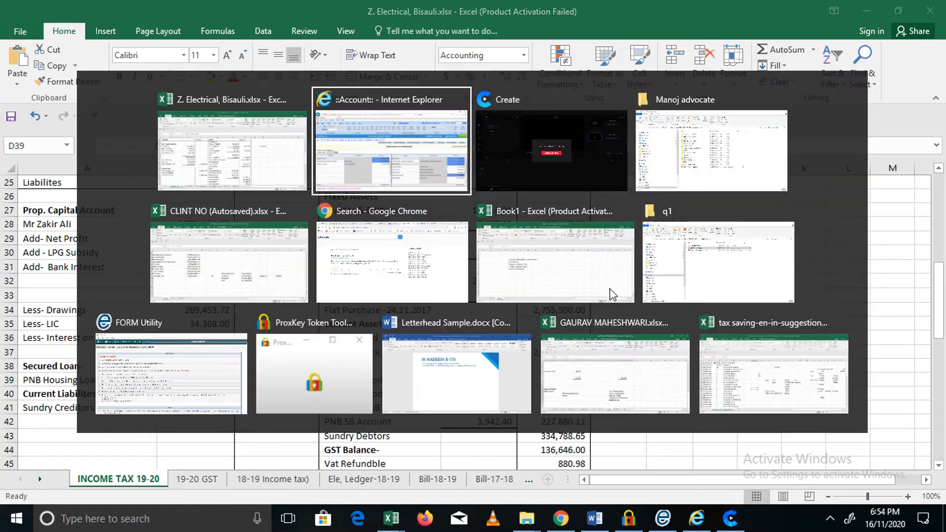
# - Add PNB SB Account under SBI Bisauli SB in the Cash at Bank annexure
pyautogui.press('Return')
pyautogui.press('Return')
pyautogui.press('Return')
pyautogui.press('Return')
pyautogui.press('Return')
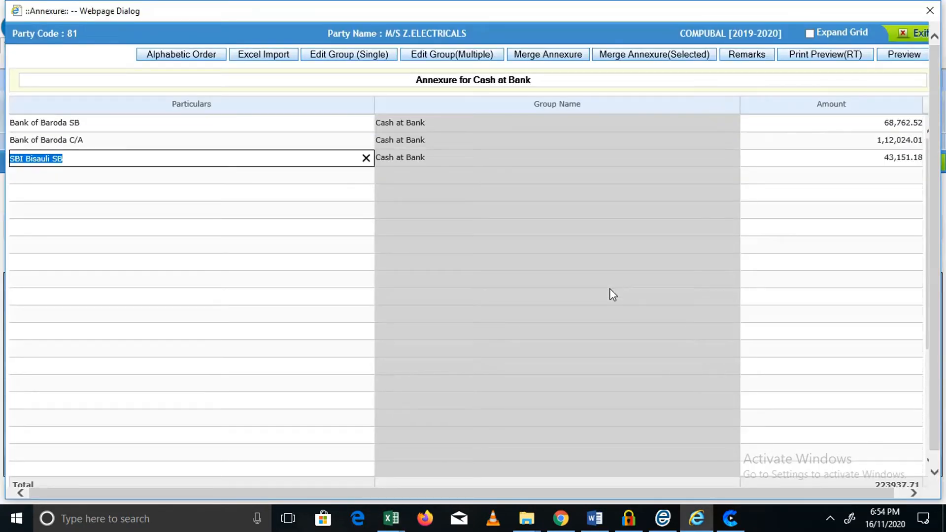
pyautogui.write('PNB')
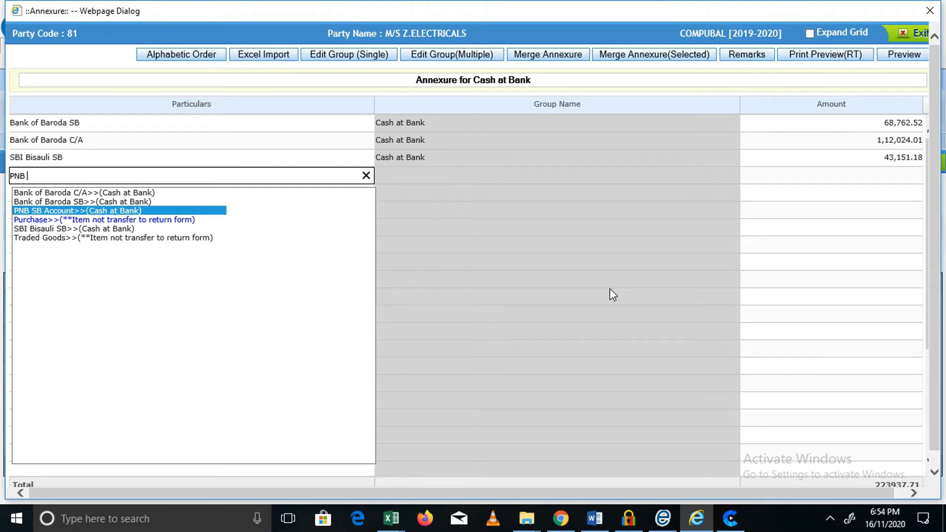
pyautogui.press('Return')
# - Set the PNB SB Account amount to 3,942.40 as in Excel and return to the Balance Sheet
pyautogui.hotkey('alt', 'Tab')
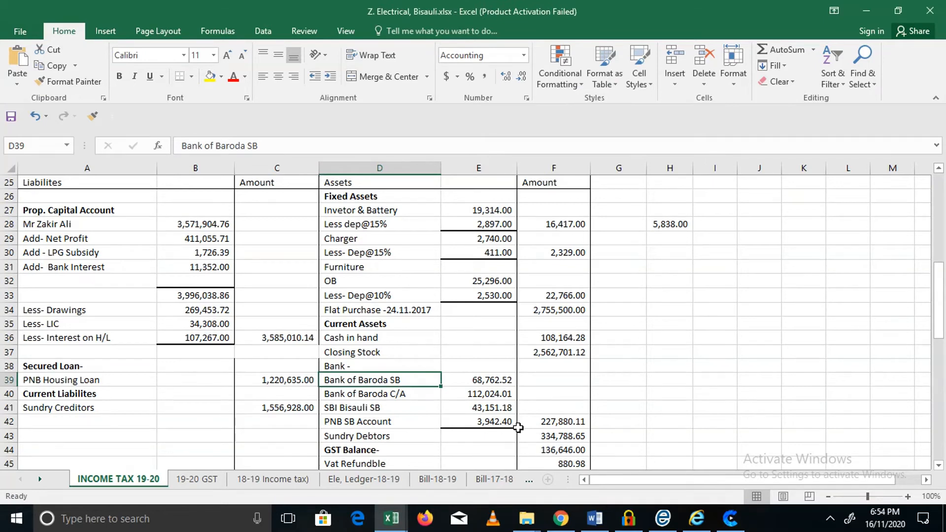
pyautogui.hotkey('alt', 'Tab')
pyautogui.write('3,942')
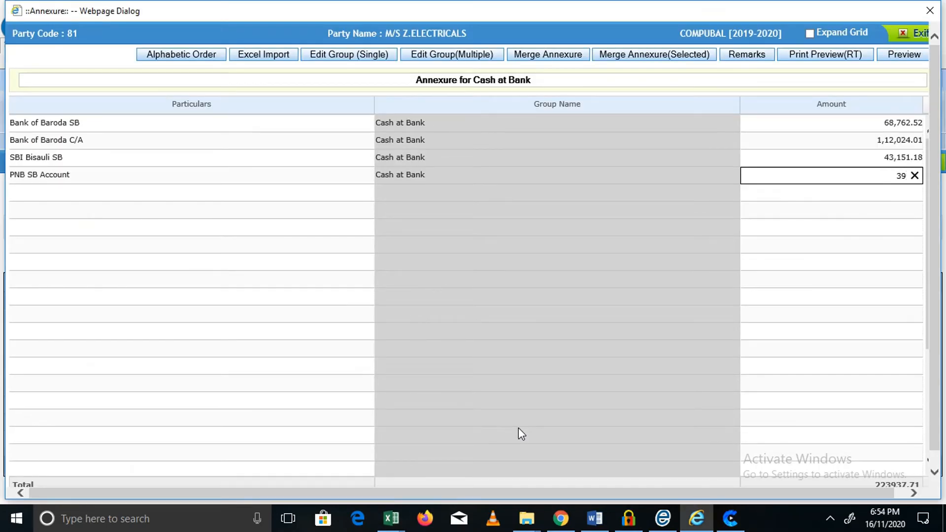
pyautogui.write('.4')
pyautogui.hotkey('alt', 'Tab')
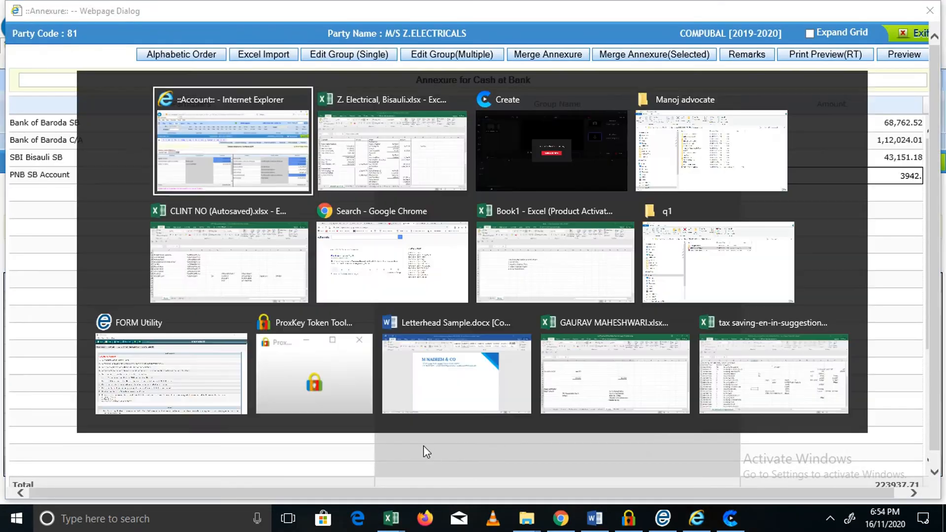
pyautogui.hotkey('alt', 'Tab')
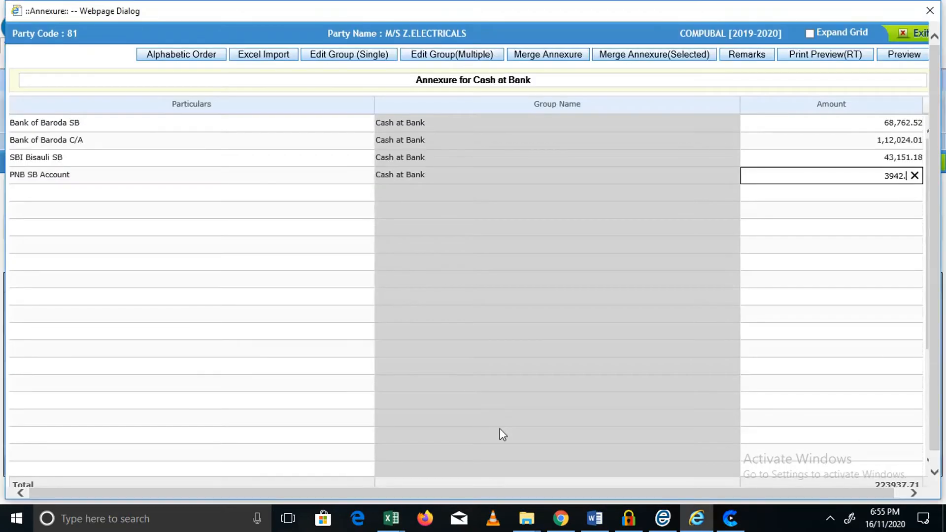
pyautogui.write('4')
pyautogui.press('Return')
pyautogui.click(824, 203)
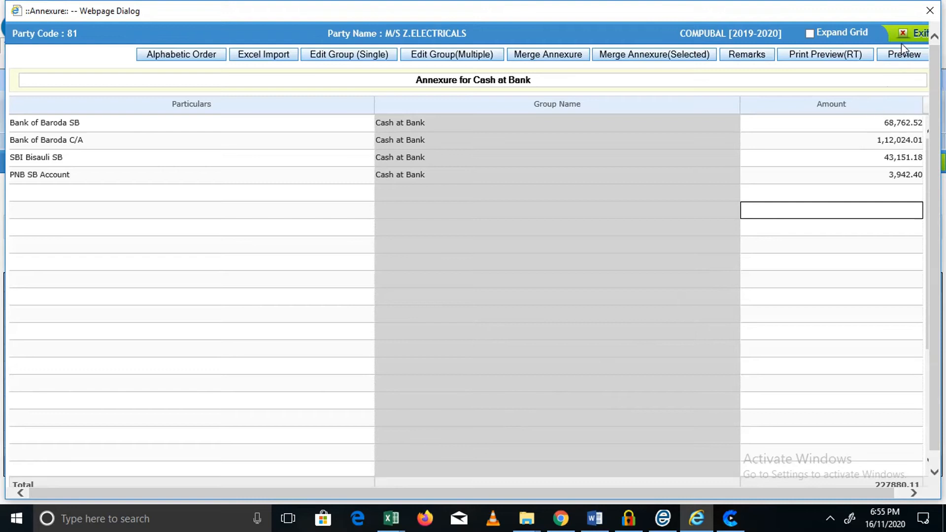
pyautogui.click(912, 35)
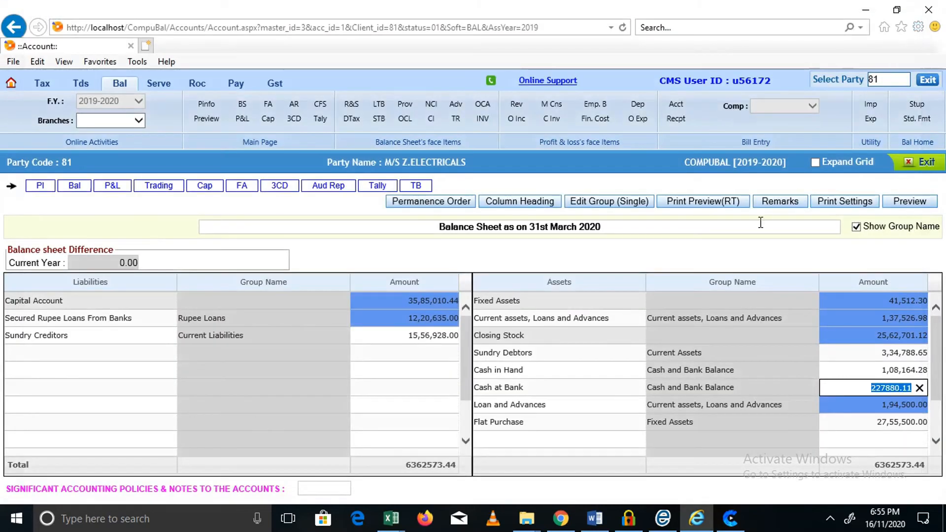
# - Compare the Balance Sheet's Cash at Bank and Sundry Debtors amounts with the bank total and debtors in Excel
pyautogui.press('Return')
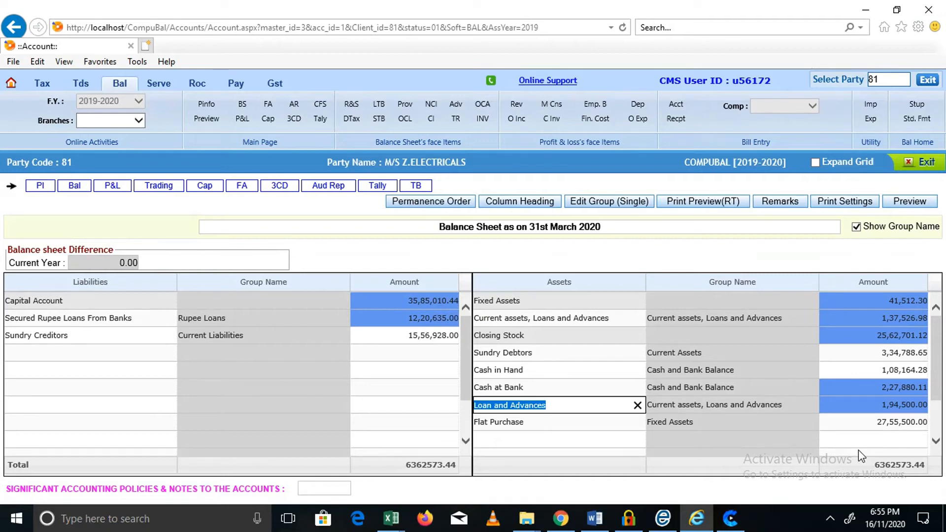
pyautogui.hotkey('alt', 'Tab')
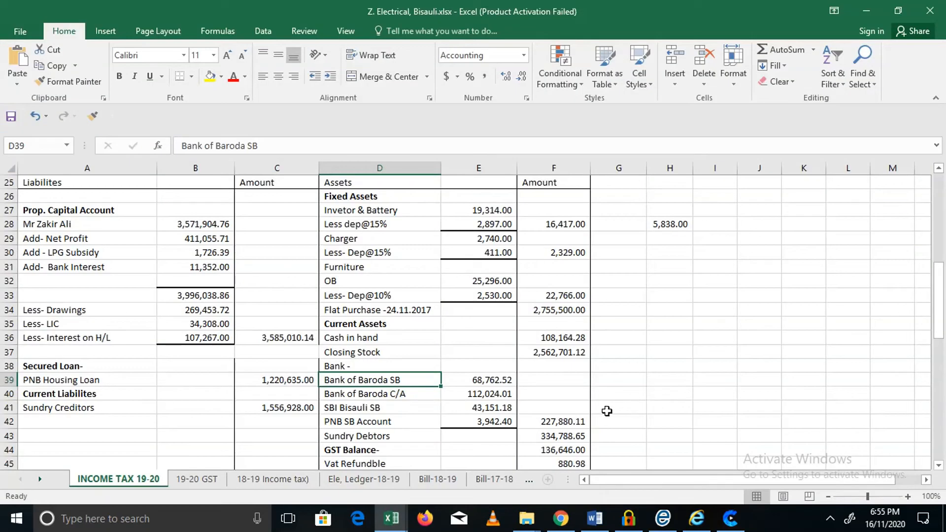
pyautogui.click(556, 422)
pyautogui.hotkey('alt', 'Tab')
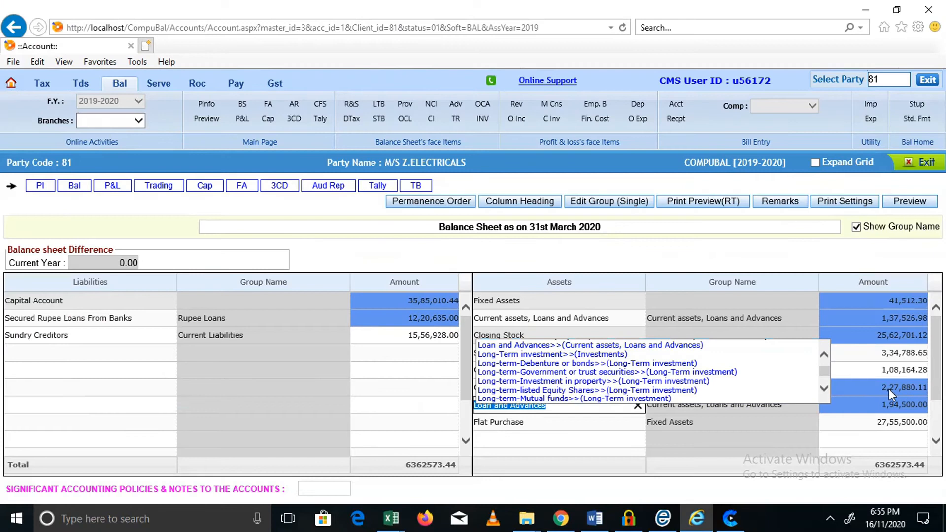
pyautogui.press('Tab')
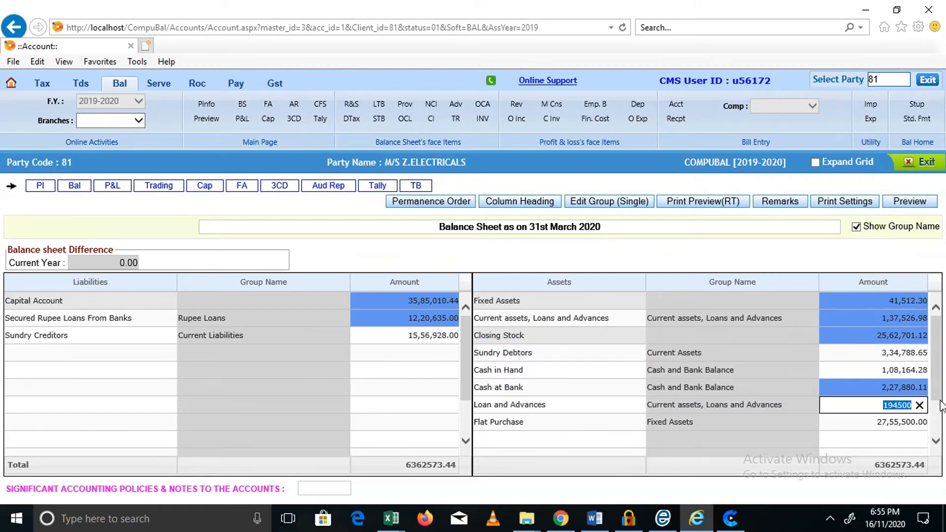
pyautogui.hotkey('alt', 'Tab')
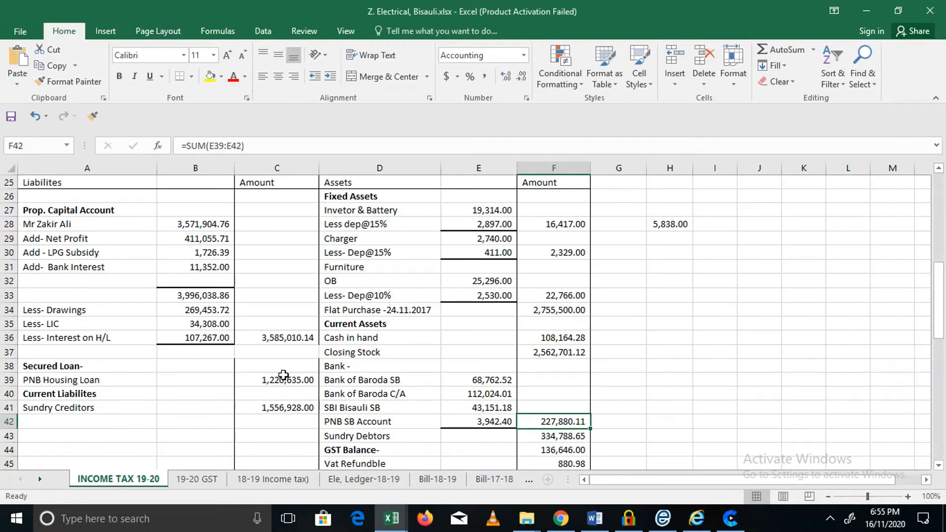
pyautogui.click(361, 423)
pyautogui.press('Down')
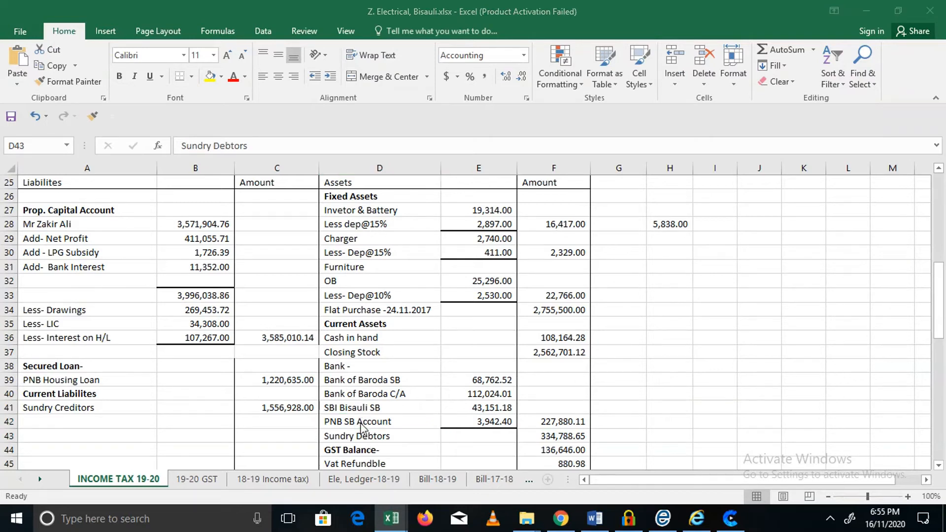
pyautogui.hotkey('alt', 'Tab')
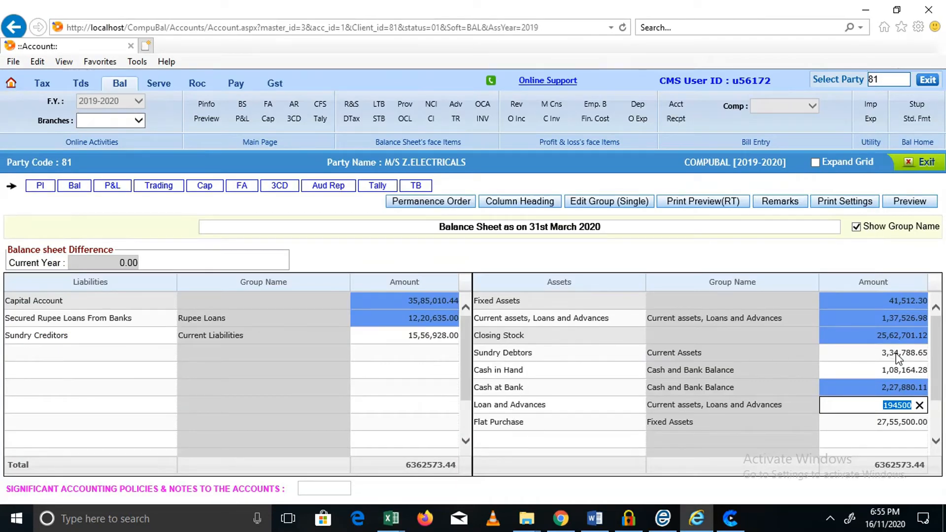
# - Review the asset rows around Sundry Debtors, GST Balance and Vat Refundble in Excel and return to the Balance Sheet
pyautogui.hotkey('alt', 'Tab')
pyautogui.press('Down')
pyautogui.press('Down')
pyautogui.press('Down')
pyautogui.press('Down')
pyautogui.press('Down')
pyautogui.press('Down')
pyautogui.press('Down')
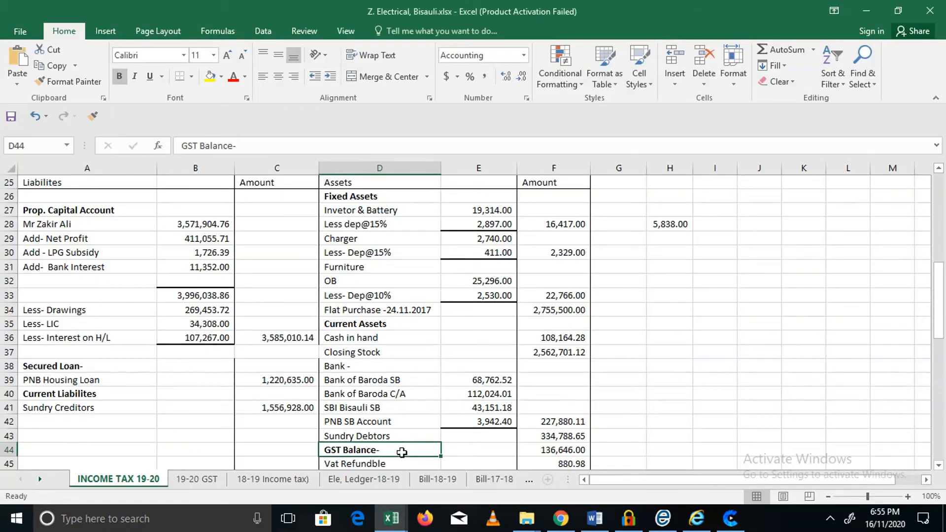
pyautogui.press('Up')
pyautogui.press('Up')
pyautogui.press('Up')
pyautogui.press('Up')
pyautogui.press('Up')
pyautogui.press('Up')
pyautogui.press('Down')
pyautogui.hotkey('alt', 'Tab')
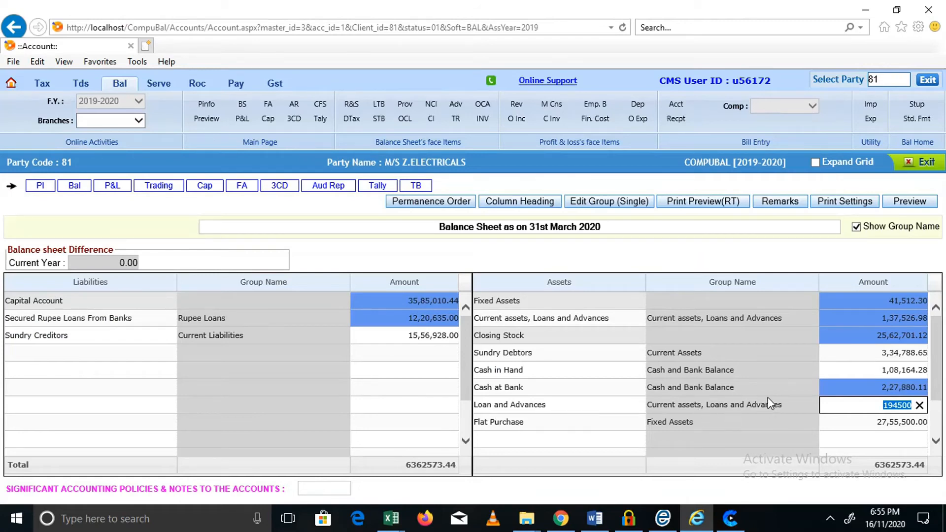
# - Open the Loan and Advances annexure, compare its entry with Loan & Advances in Excel, and close the annexure
pyautogui.doubleClick(870, 404)
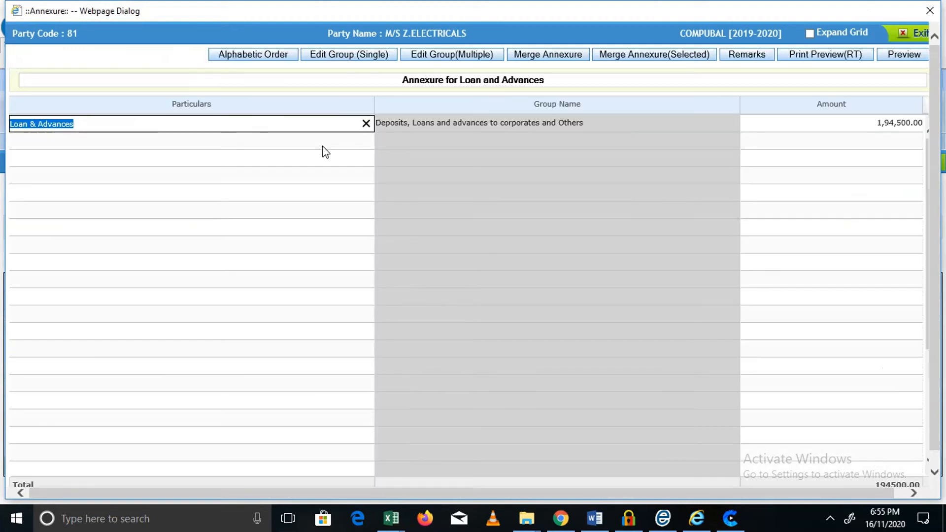
pyautogui.hotkey('alt', 'Tab')
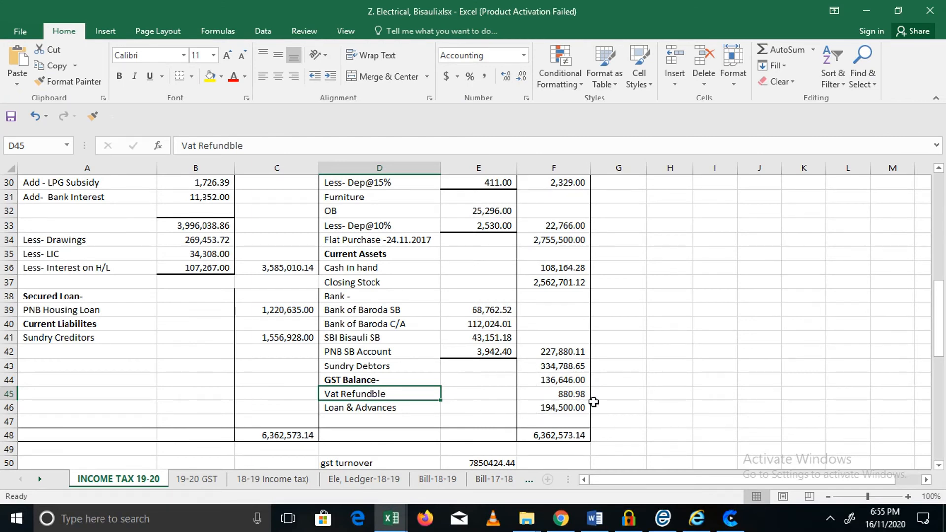
pyautogui.hotkey('alt', 'Tab')
pyautogui.click(910, 32)
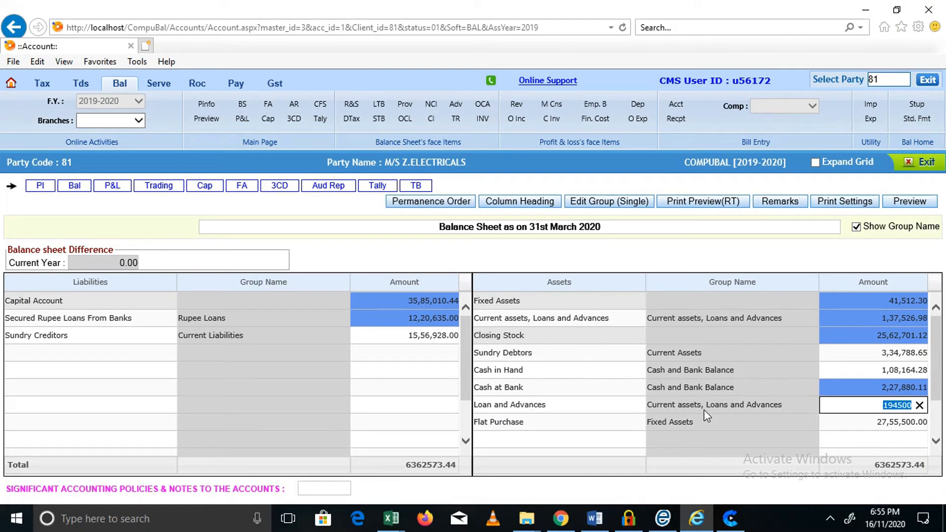
# - Examine the Vat Refundble and GST Balance entries in the Current assets, Loans and Advances annexure and close it
pyautogui.press('Tab')
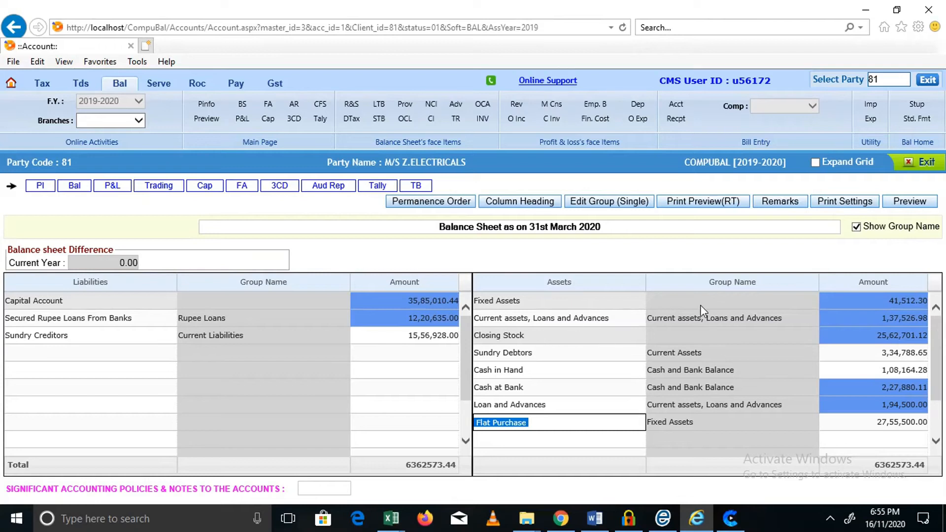
pyautogui.doubleClick(867, 312)
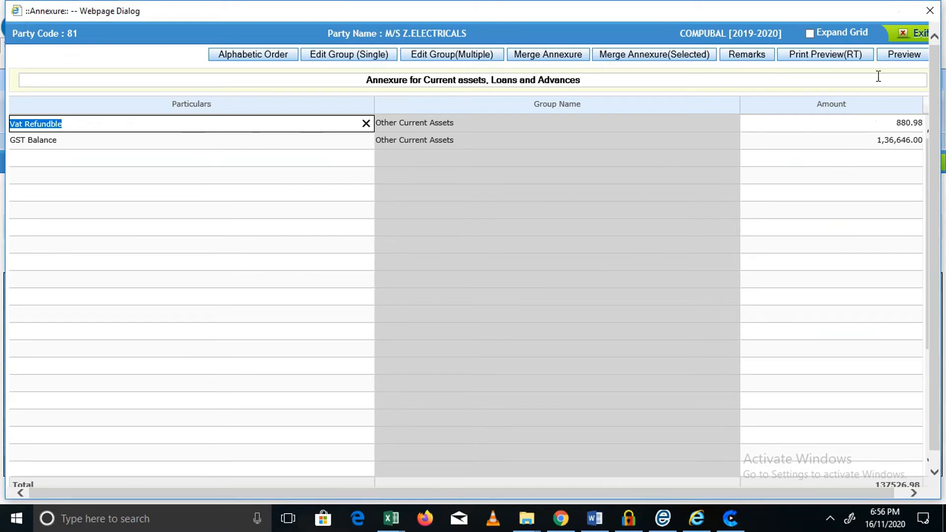
pyautogui.click(912, 33)
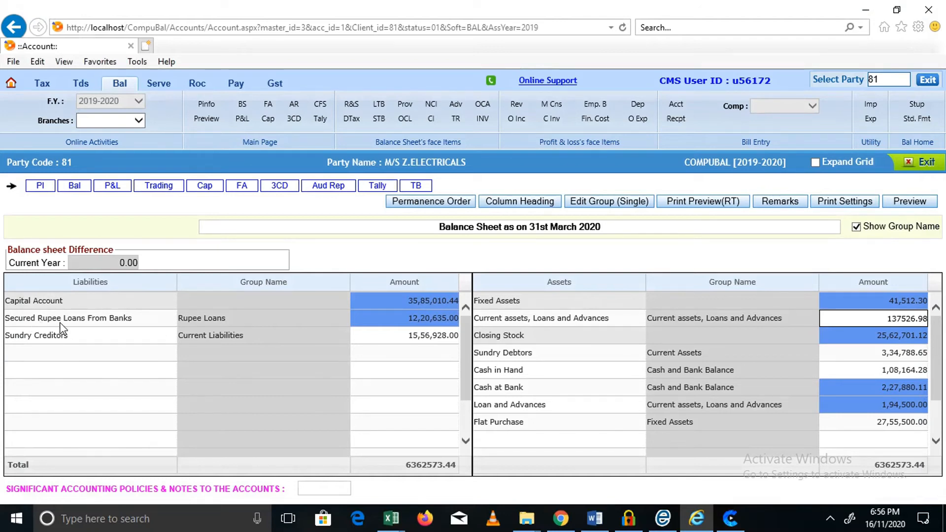
# - Compare the Balance Sheet's secured bank loan and Sundry Creditors with the liabilities in the Excel balance sheet
pyautogui.hotkey('alt', 'Tab')
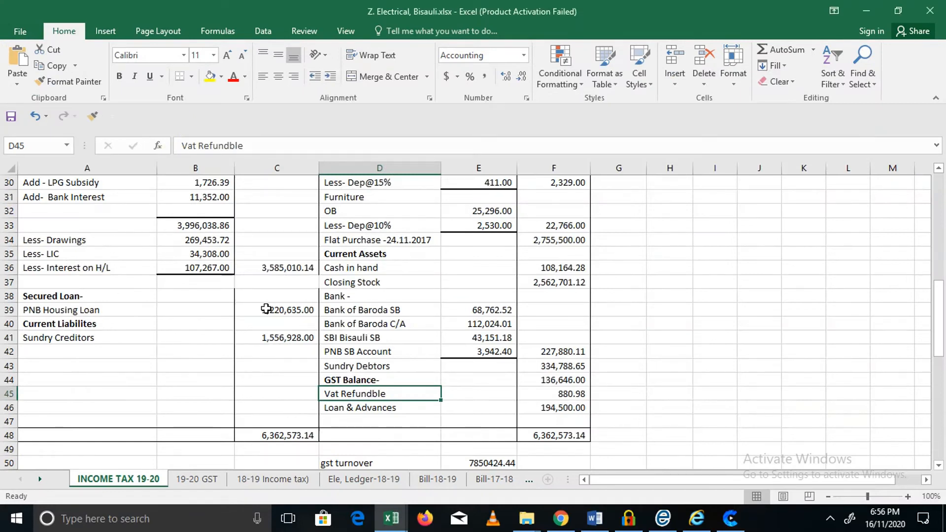
pyautogui.hotkey('alt', 'Tab')
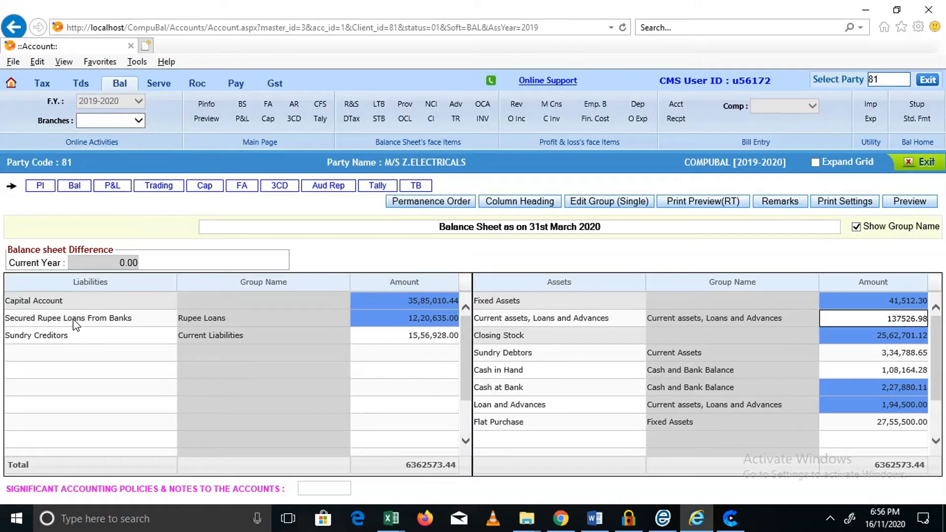
pyautogui.hotkey('alt', 'Tab')
pyautogui.hotkey('alt', 'Tab')
# - Exit the Balance Sheet and decline deleting the additional Fixed Assets entry
pyautogui.click(922, 163)
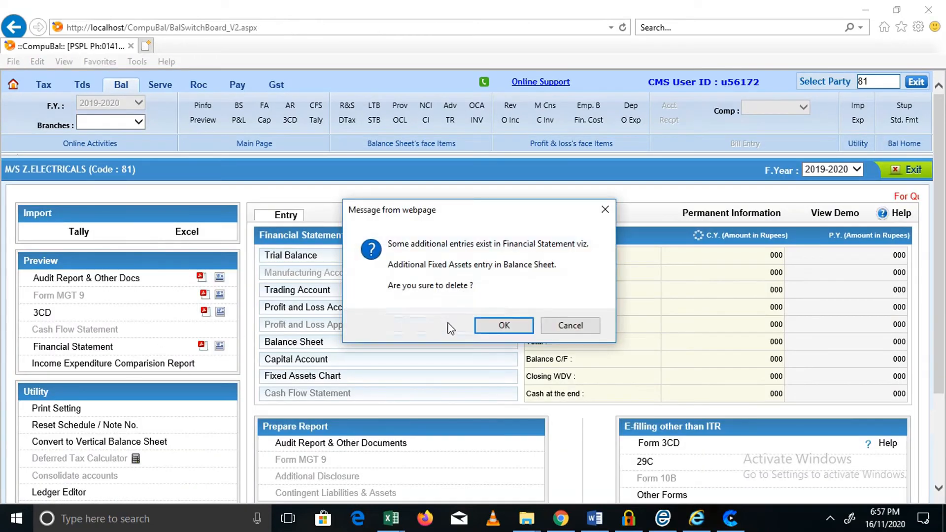
pyautogui.click(576, 327)
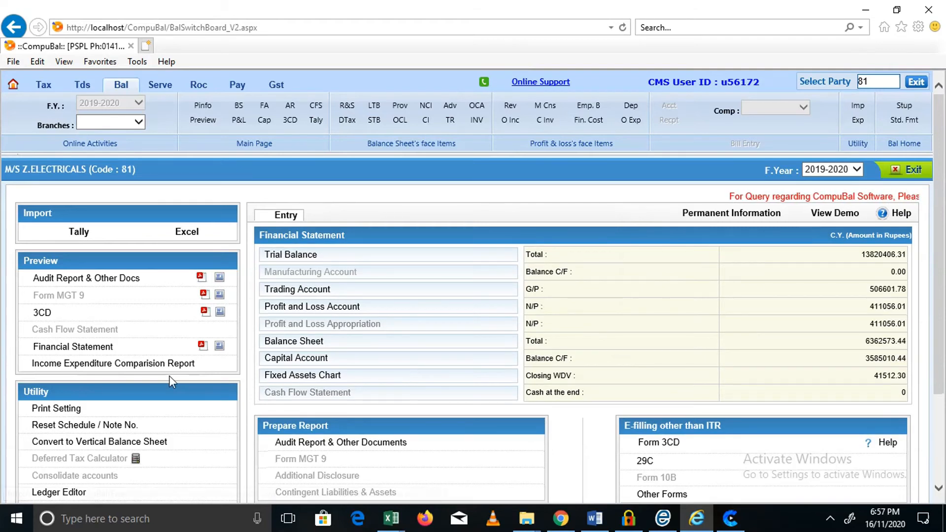
# - Preview the Financial Statement as a PDF, review its Balance Sheet, and close it without saving changes
pyautogui.click(202, 347)
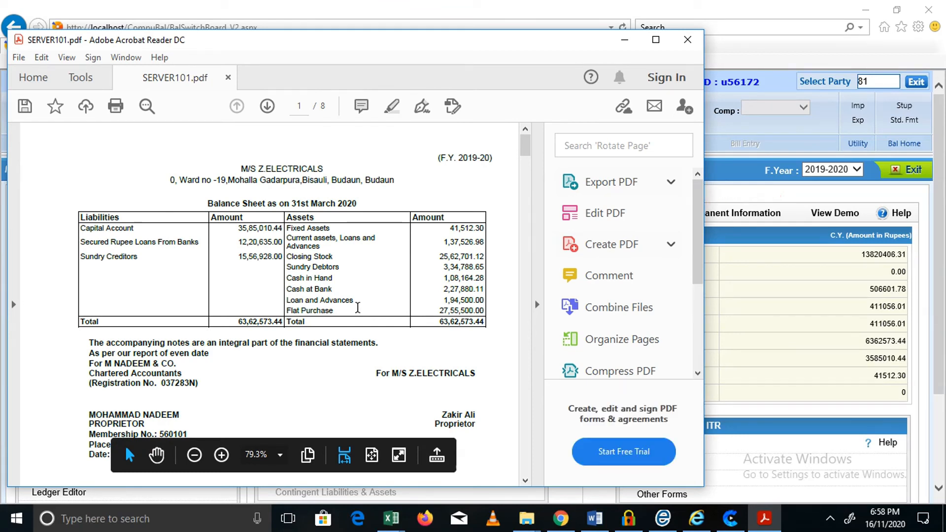
pyautogui.moveTo(525, 145)
pyautogui.mouseDown()
pyautogui.moveTo(515, 466)
pyautogui.moveTo(511, 129)
pyautogui.mouseUp()
pyautogui.click(688, 39)
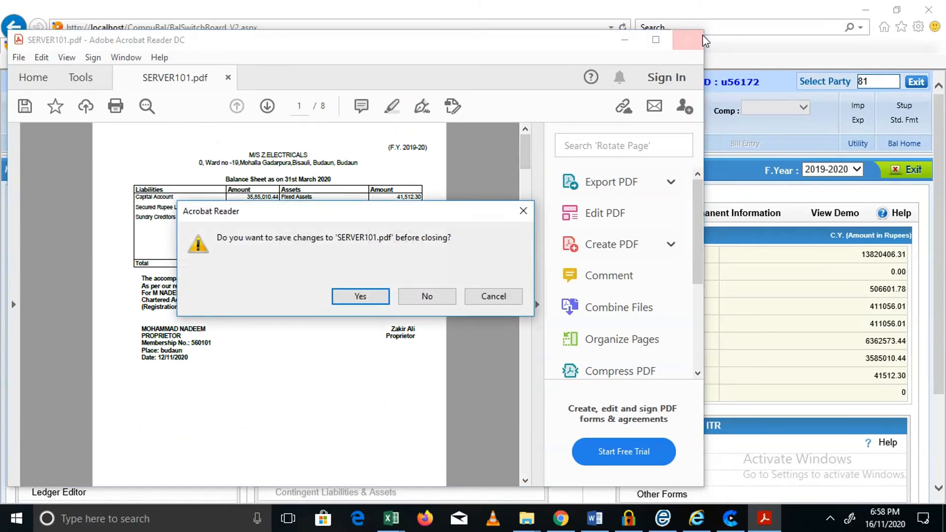
pyautogui.click(427, 296)
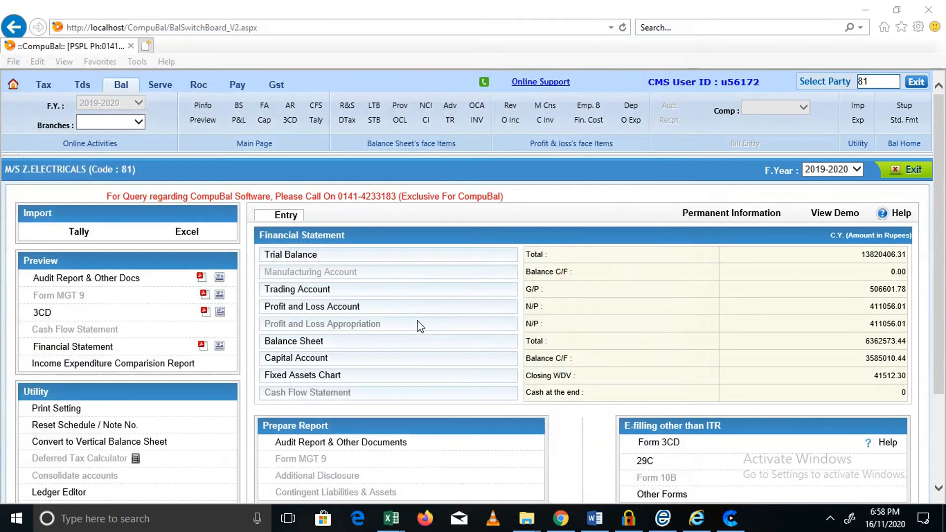
# - Transfer the accounts to CompuTax and exit Computation Detail with Transfer data to Computation kept enabled
pyautogui.moveTo(940, 144); pyautogui.dragTo(943, 234)
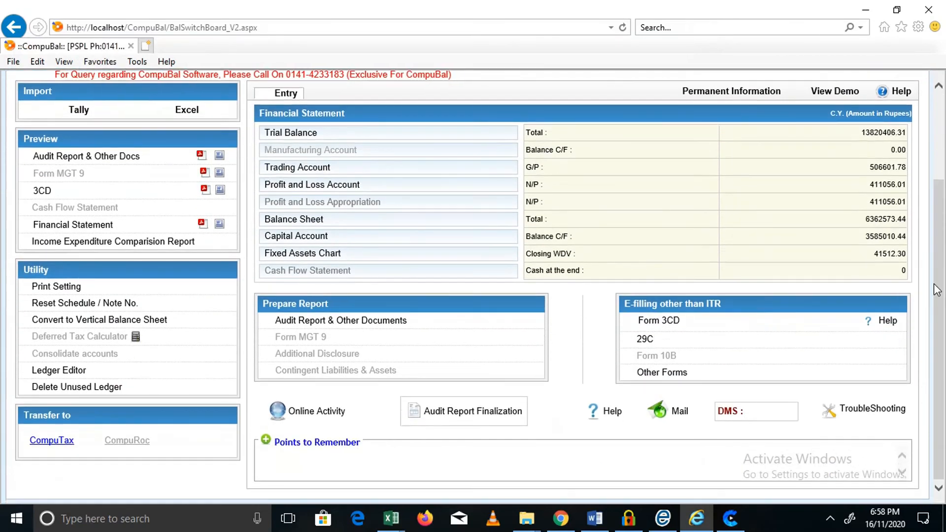
pyautogui.click(62, 443)
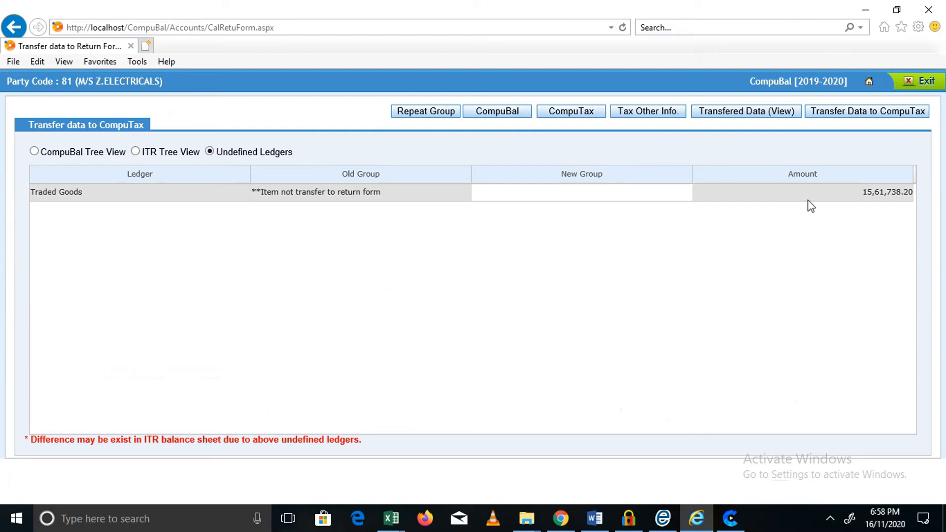
pyautogui.click(584, 113)
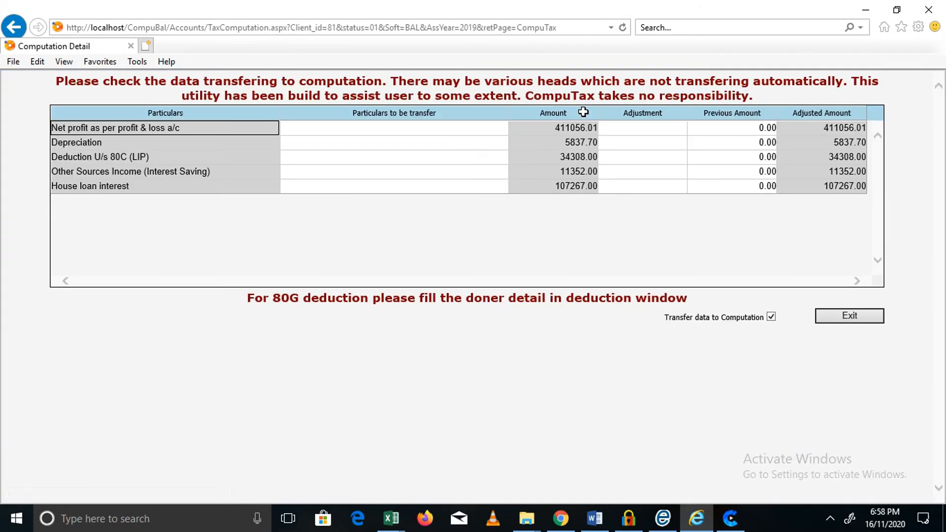
pyautogui.click(850, 321)
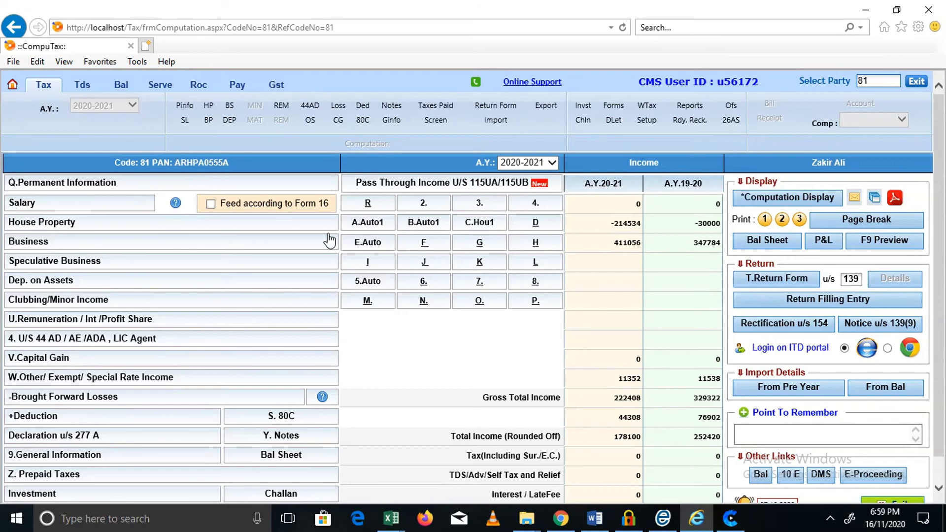
# - Compare the Business income in the CompuTax computation with the Net Profit in the Excel Profit & Loss Account
pyautogui.hotkey('alt', 'Tab')
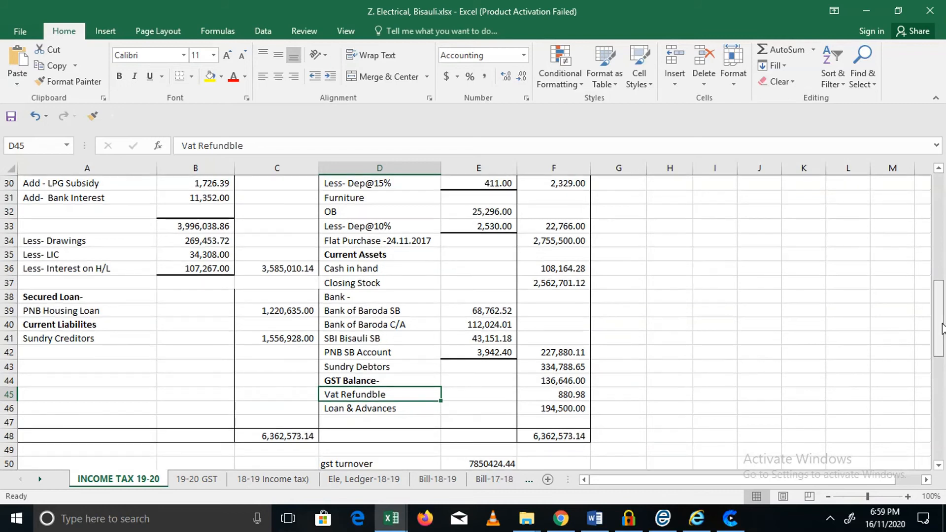
pyautogui.moveTo(939, 329); pyautogui.dragTo(939, 207)
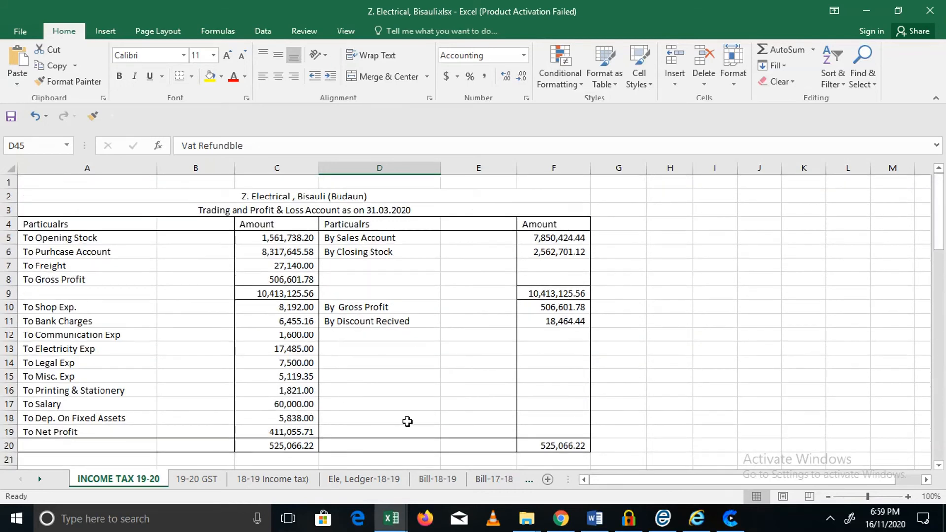
pyautogui.hotkey('alt', 'Tab')
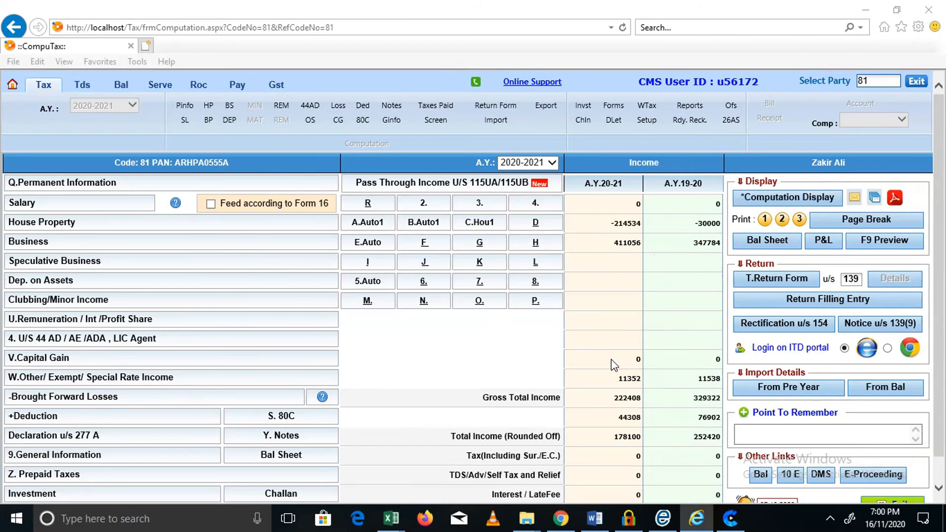
# - Check the House Property figure in the computation against Less- Interest on H/L in the Excel capital account
pyautogui.hotkey('alt', 'Tab')
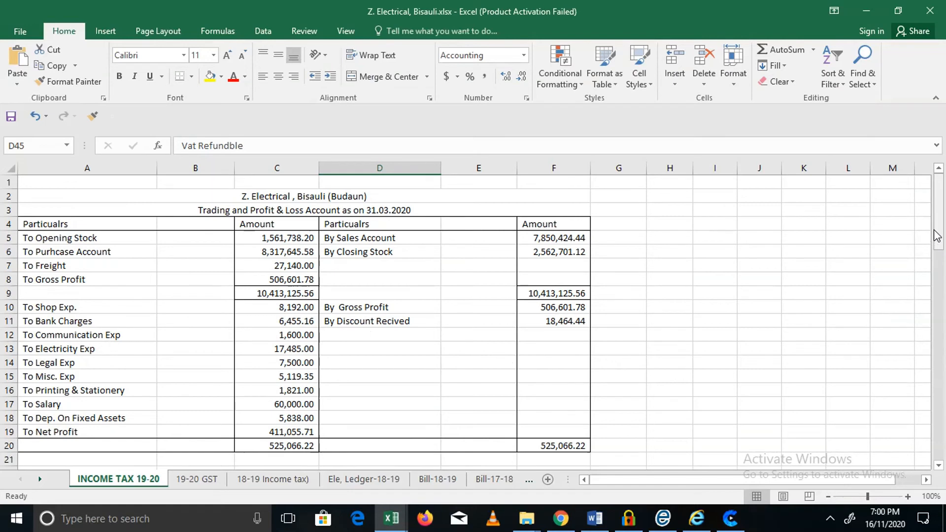
pyautogui.moveTo(938, 239); pyautogui.dragTo(938, 269)
pyautogui.hotkey('alt', 'Tab')
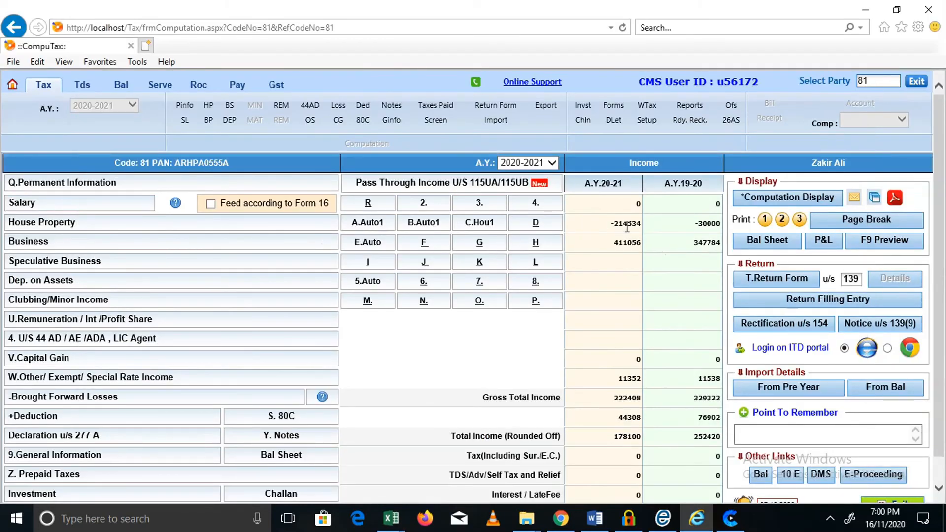
pyautogui.hotkey('alt', 'Tab')
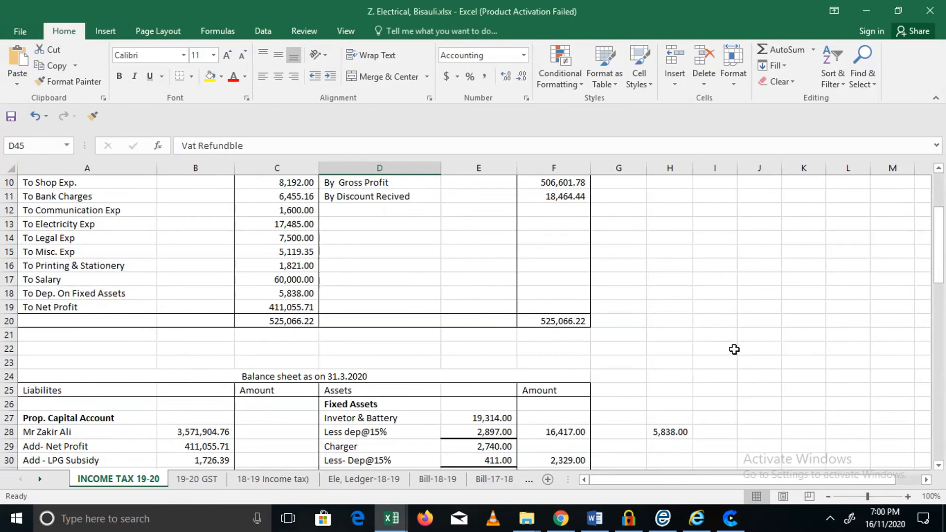
pyautogui.moveTo(939, 217); pyautogui.dragTo(941, 266)
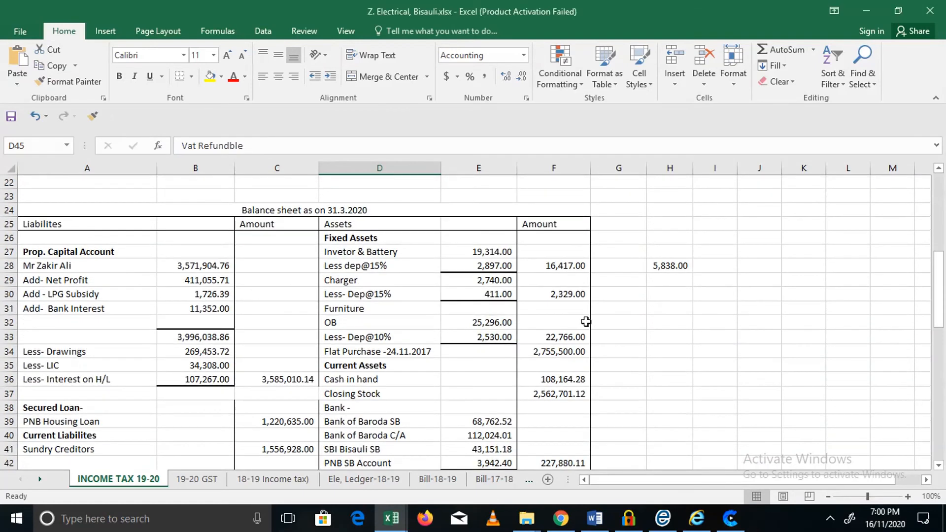
pyautogui.click(198, 381)
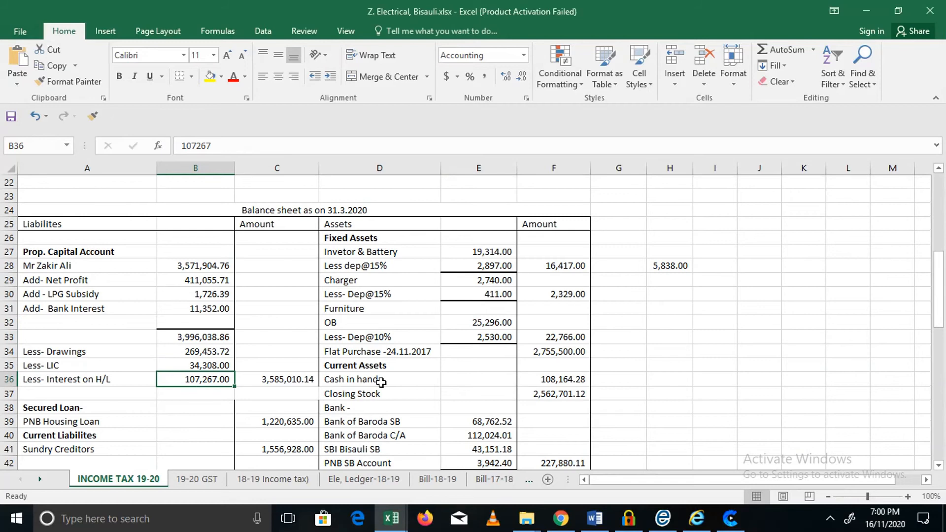
pyautogui.hotkey('alt', 'Tab')
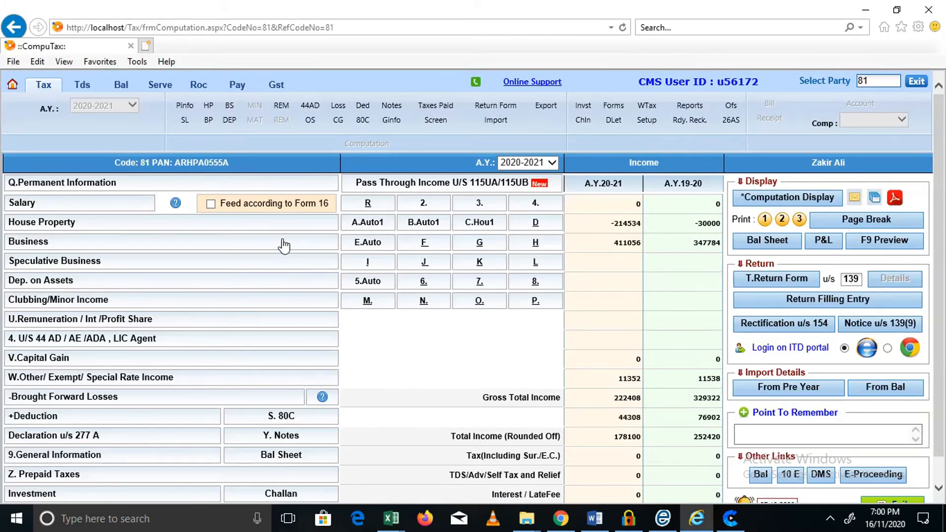
# - Open House Property in CompuTax and delete the duplicated Auto1 house entry, confirming the deletion
pyautogui.click(56, 227)
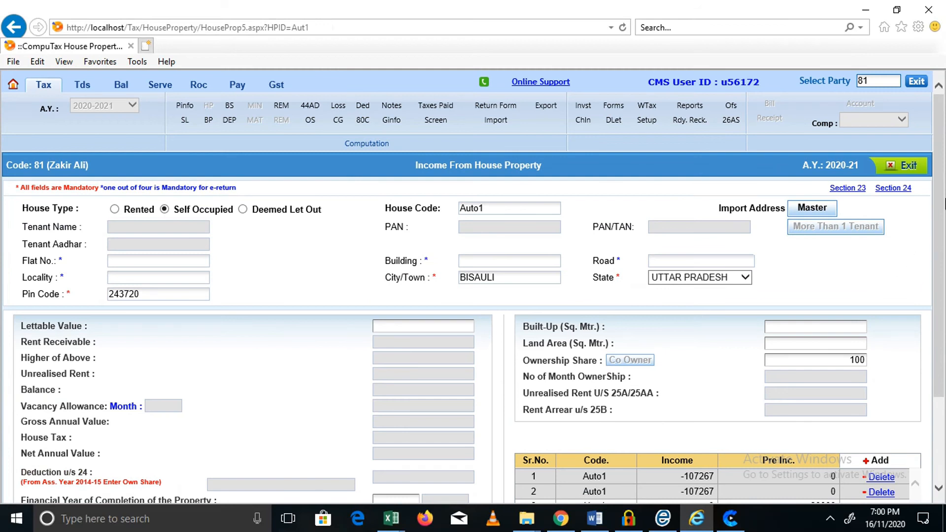
pyautogui.scroll(-2, 945, 204)
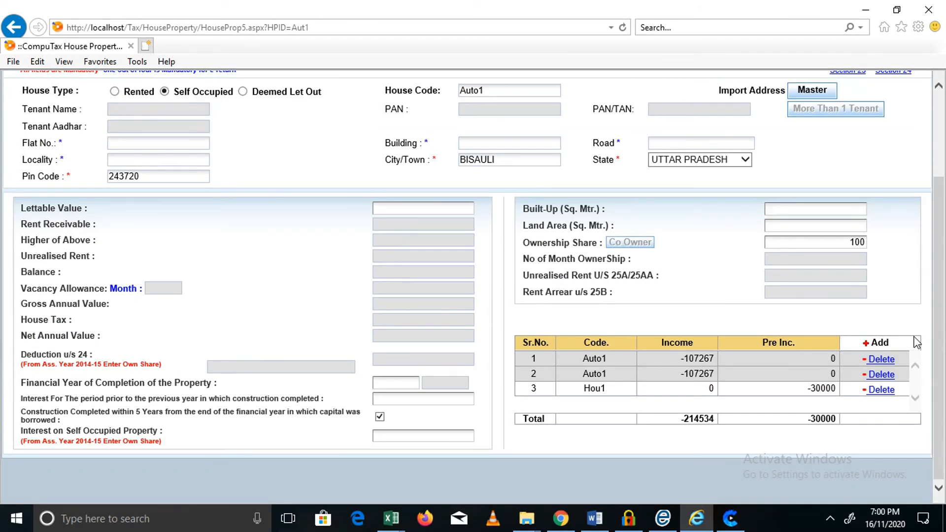
pyautogui.click(880, 374)
pyautogui.click(879, 376)
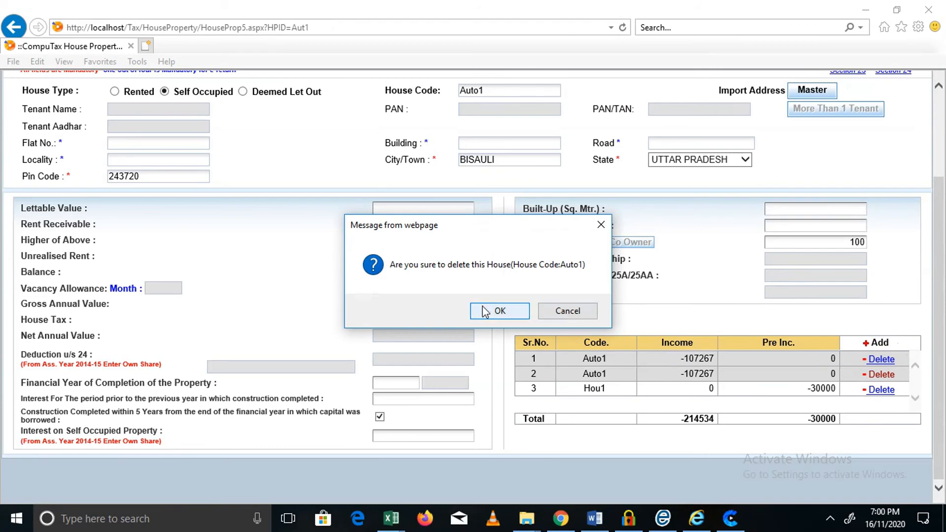
pyautogui.click(498, 311)
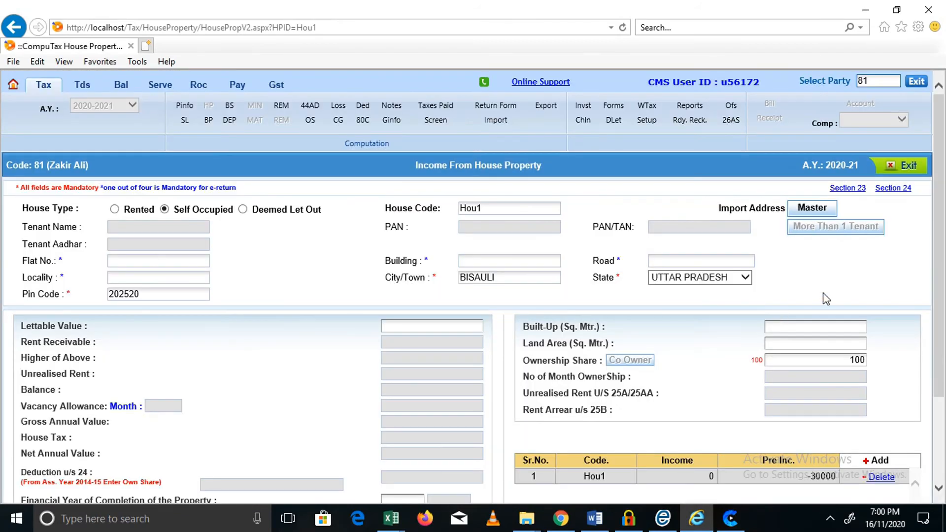
# - Delete the remaining Hou1 entry from Income From House Property and confirm the deletion
pyautogui.moveTo(939, 231); pyautogui.dragTo(943, 313)
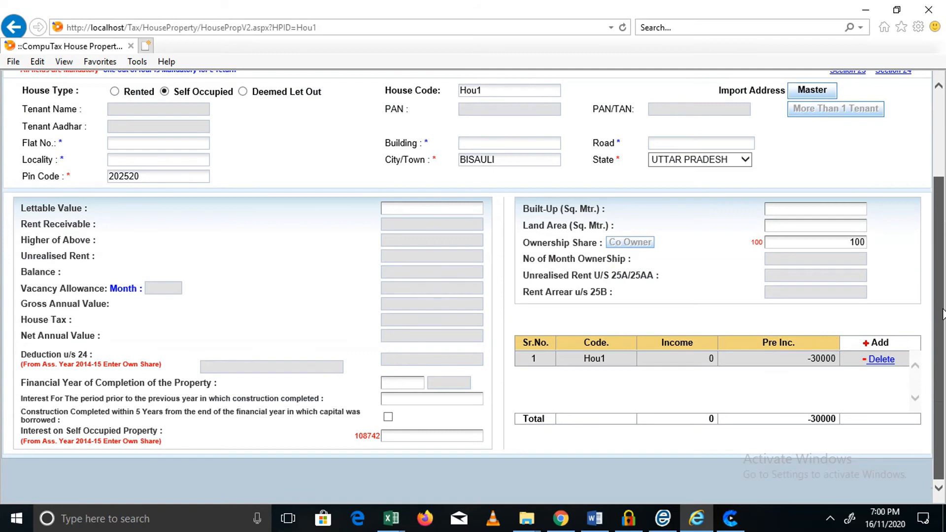
pyautogui.click(881, 359)
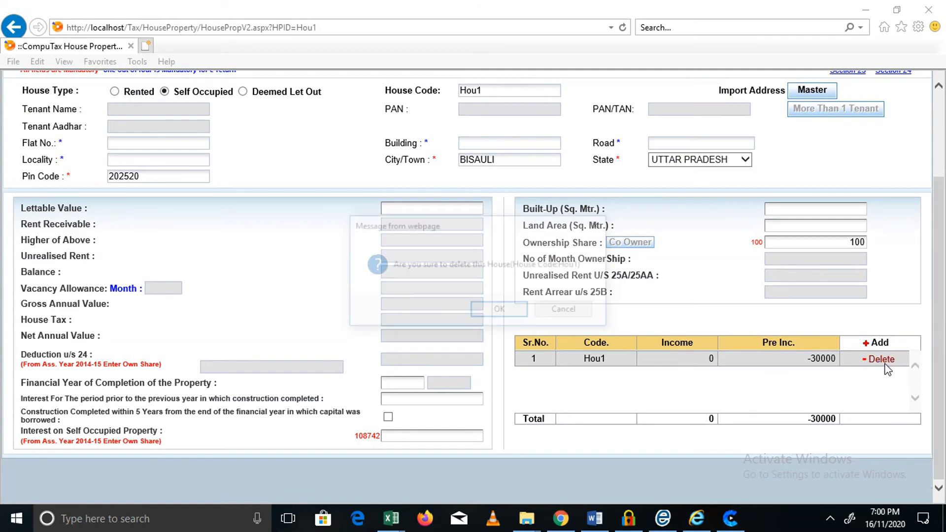
pyautogui.click(505, 309)
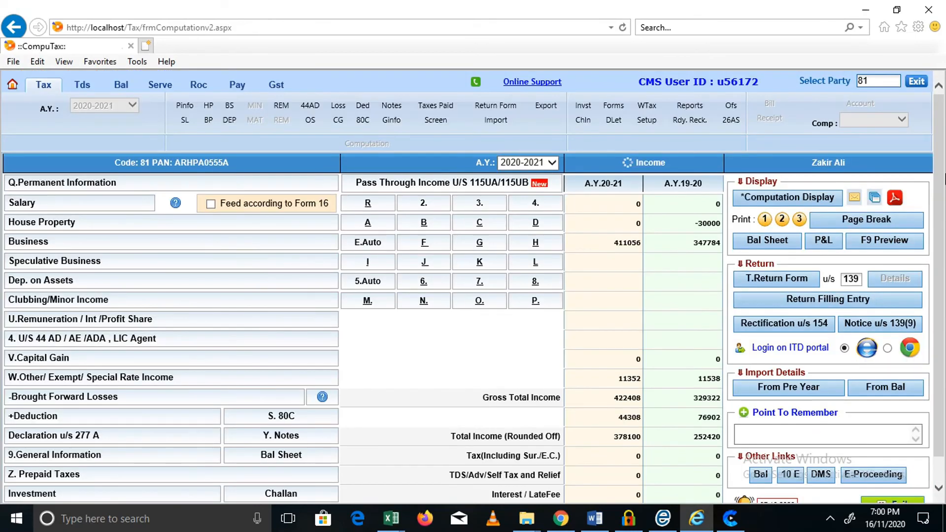
# - Reopen House Property from the computation and set the Hou1 house type to Self Occupied
pyautogui.moveTo(940, 181); pyautogui.dragTo(940, 206)
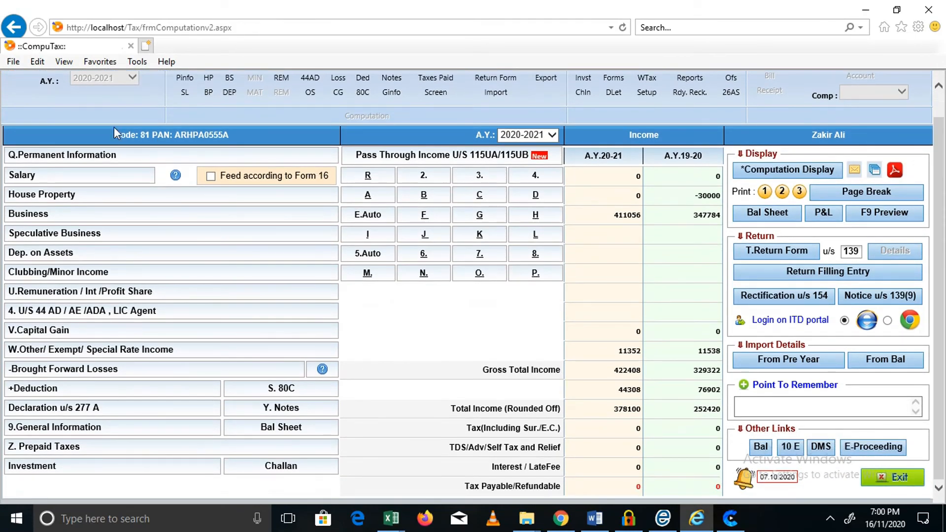
pyautogui.click(54, 194)
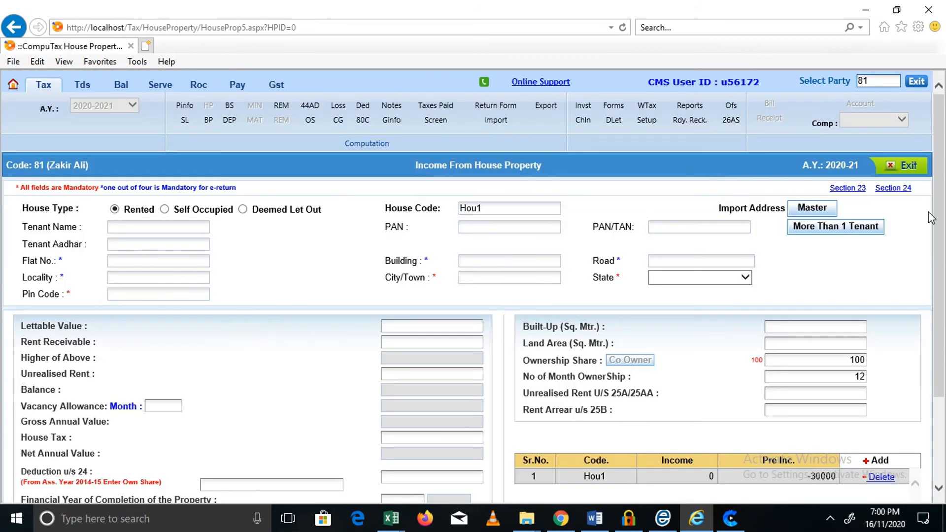
pyautogui.moveTo(939, 217); pyautogui.dragTo(939, 299)
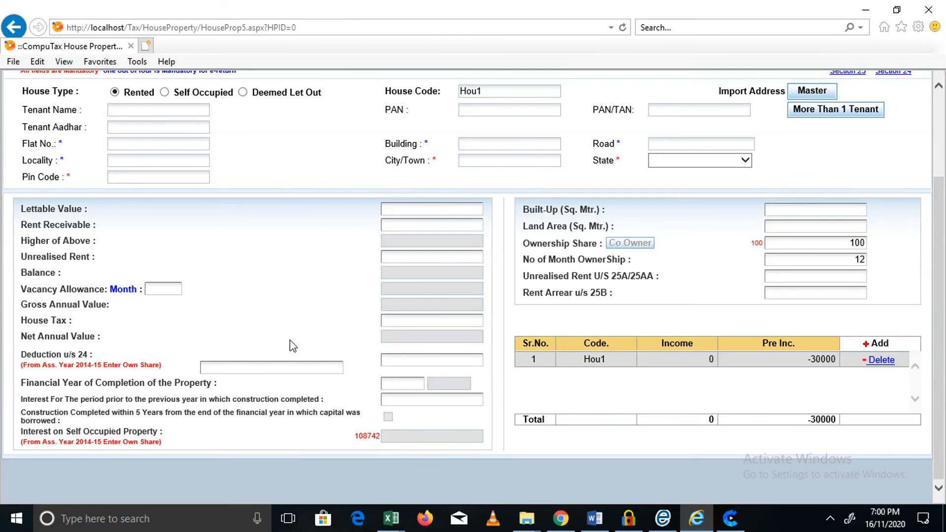
pyautogui.click(164, 93)
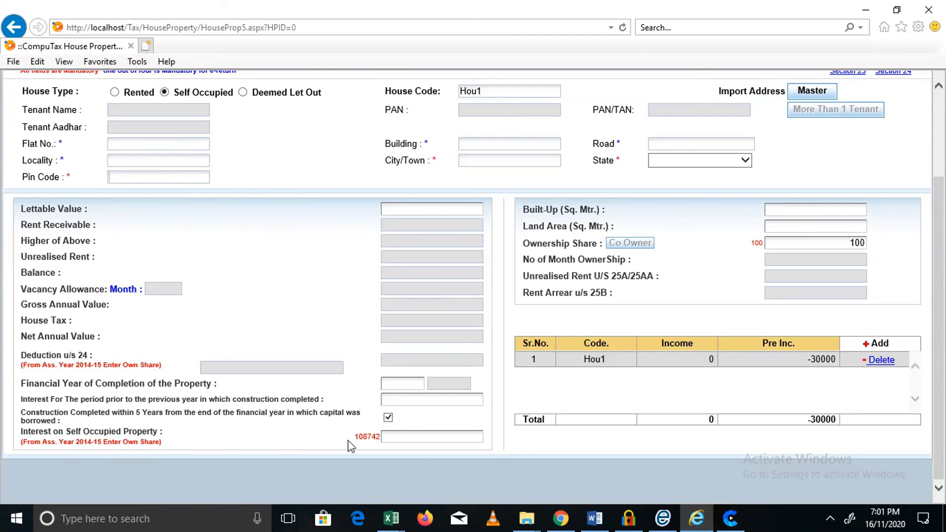
# - Enter the housing loan interest from Excel, 107267, as Interest on Self Occupied Property and exit House Property to the computation
pyautogui.hotkey('alt', 'Tab')
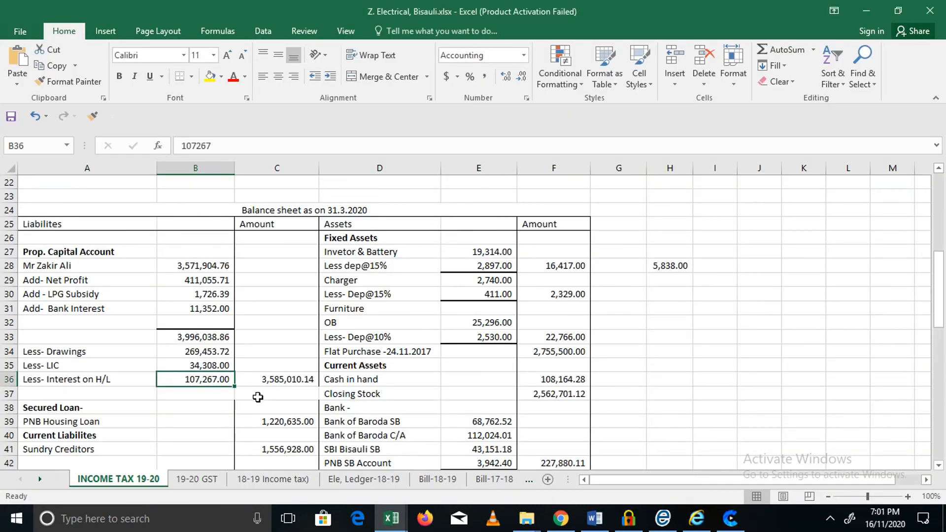
pyautogui.hotkey('alt', 'Tab')
pyautogui.write('107267')
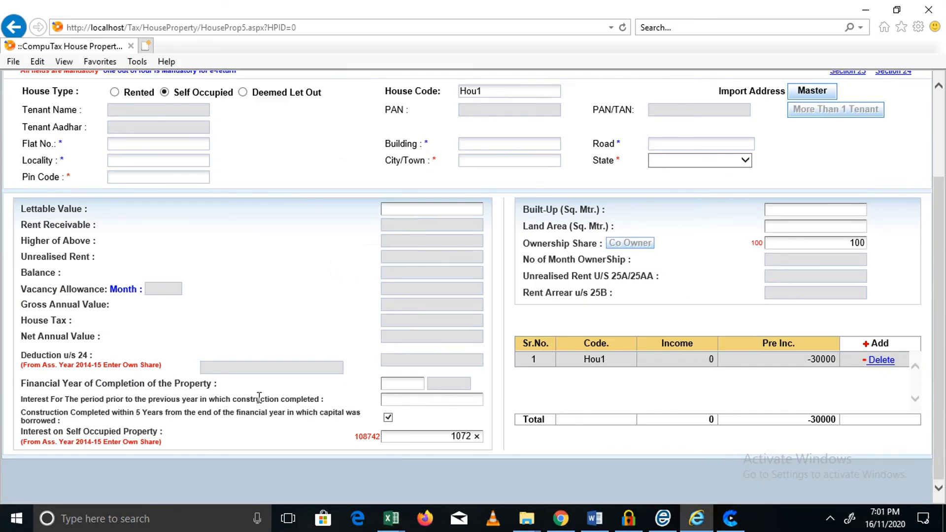
pyautogui.press('Tab')
pyautogui.scroll(3, 938, 222)
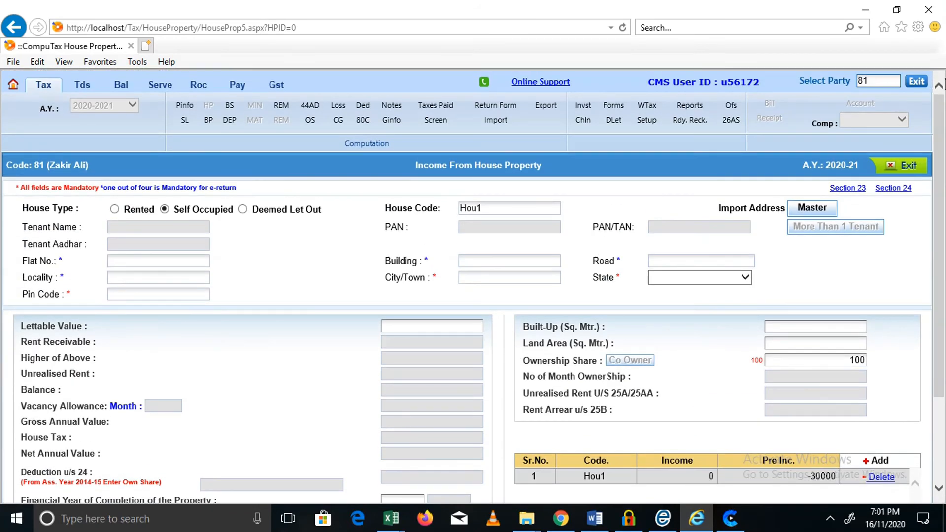
pyautogui.click(908, 172)
pyautogui.click(602, 345)
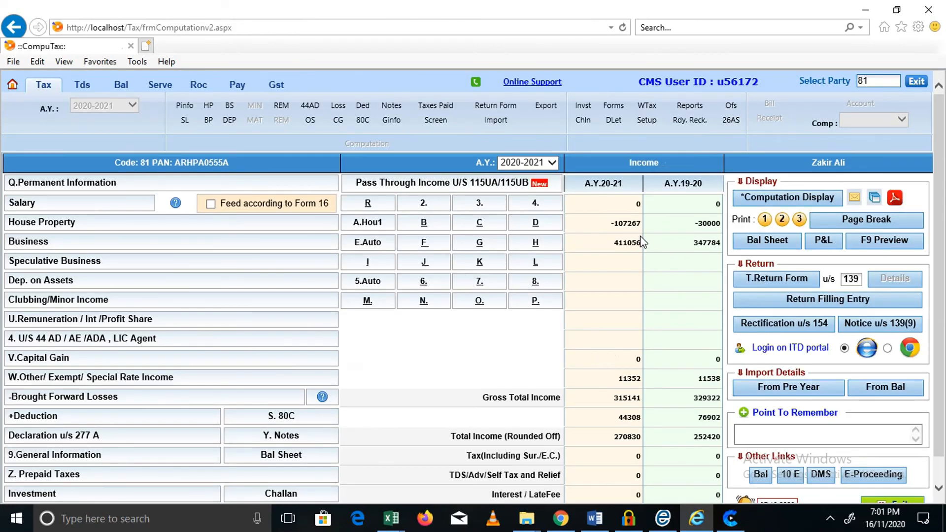
# - Check the Other/Exempt/Special Rate Income in the computation against Add- Bank Interest in the Excel capital account
pyautogui.hotkey('alt', 'Tab')
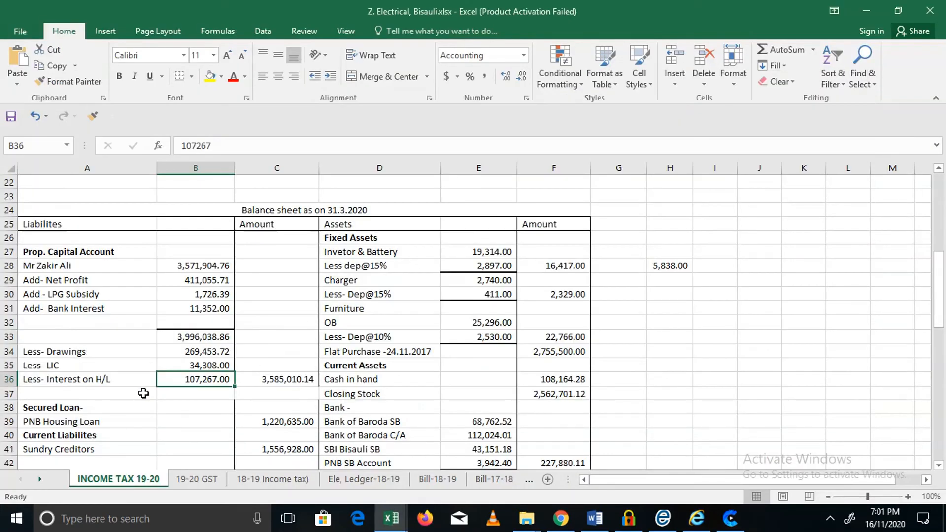
pyautogui.hotkey('alt', 'Tab')
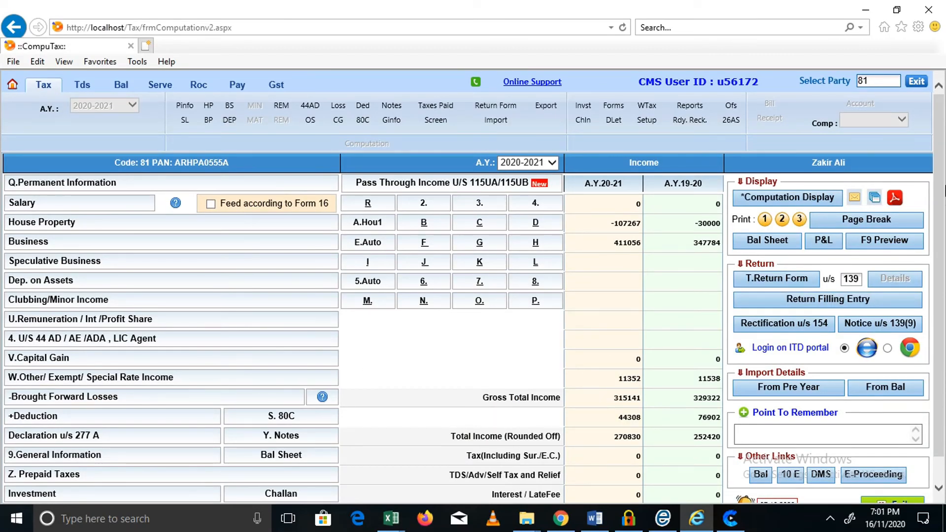
pyautogui.scroll(-1, 764, 354)
pyautogui.hotkey('alt', 'Tab')
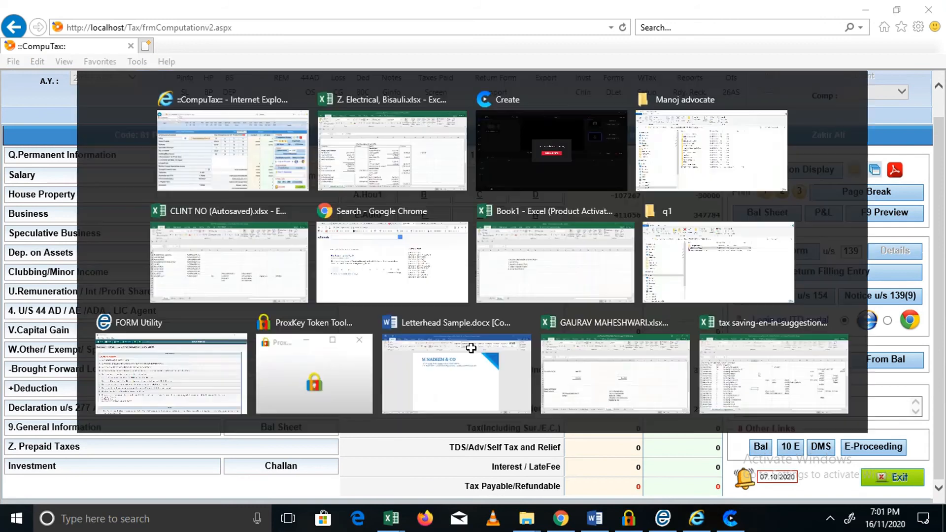
pyautogui.click(187, 311)
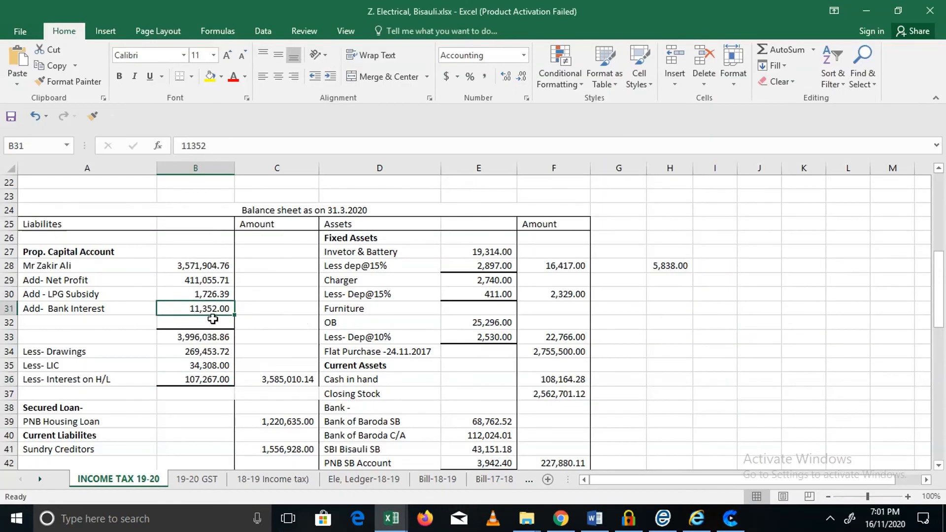
# - Check Bank Int. S/B a/c in CompuTax's Income From Other Sources and review Less- LIC and Add- Bank Interest in the Excel capital account
pyautogui.hotkey('alt', 'Tab')
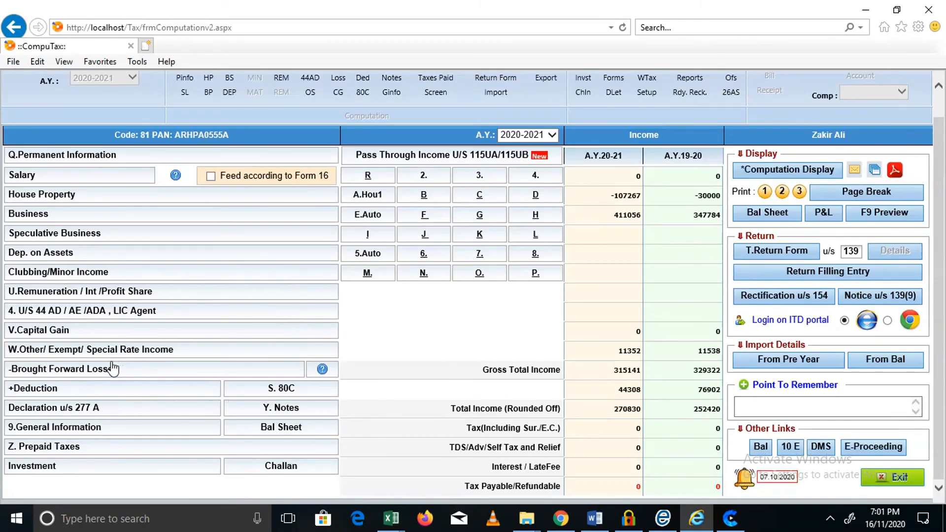
pyautogui.click(70, 365)
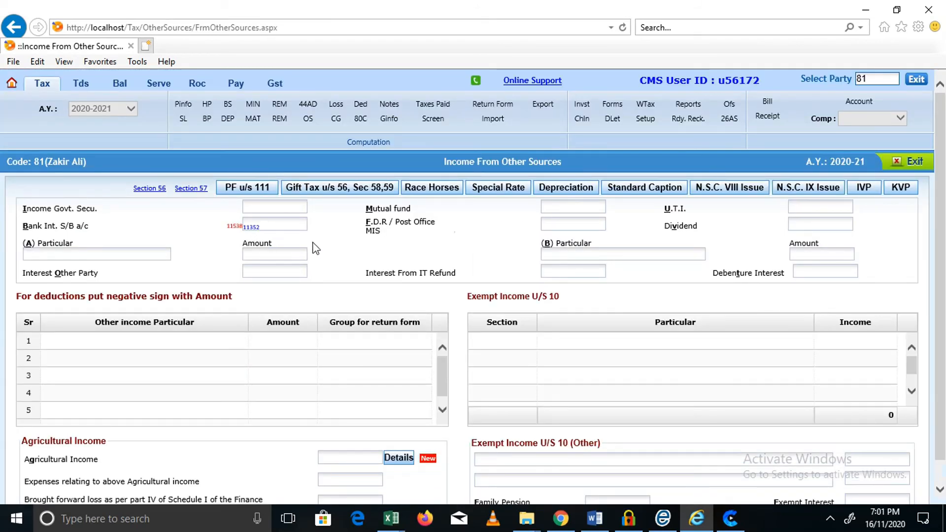
pyautogui.click(912, 161)
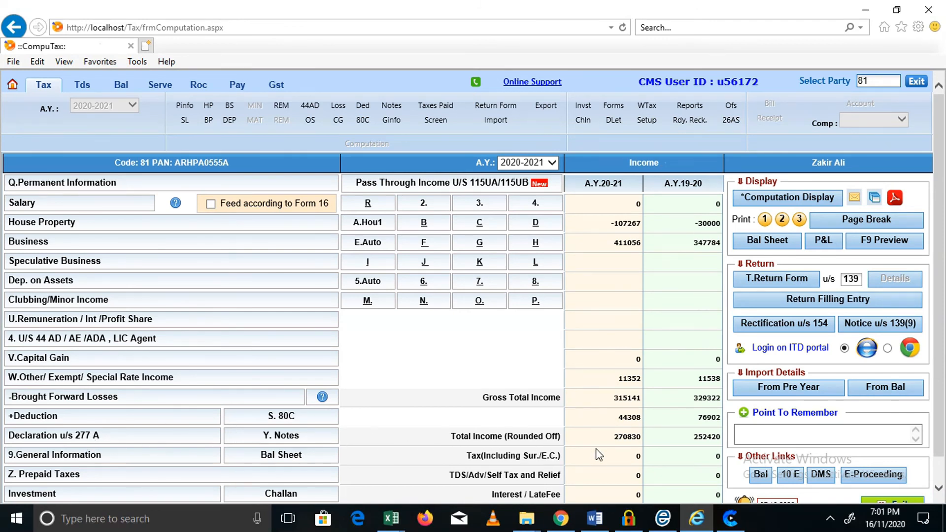
pyautogui.hotkey('alt', 'Tab')
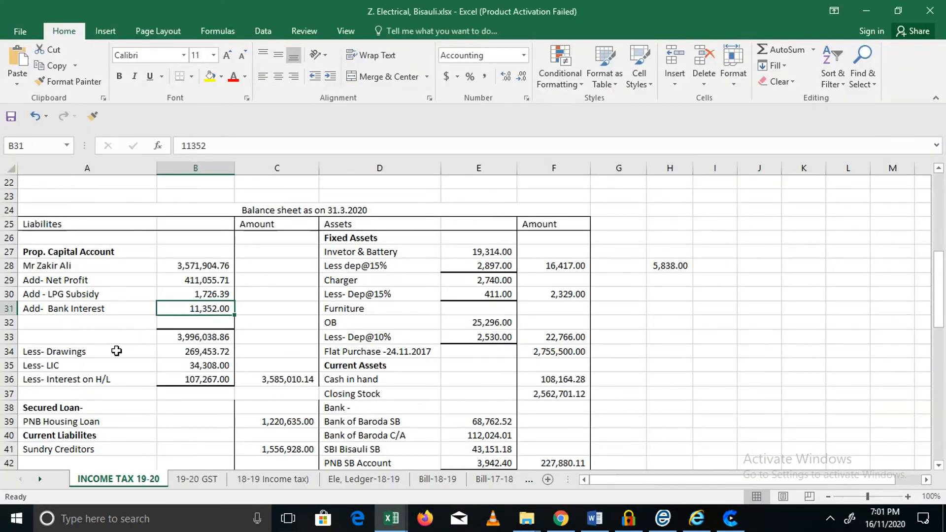
pyautogui.click(205, 367)
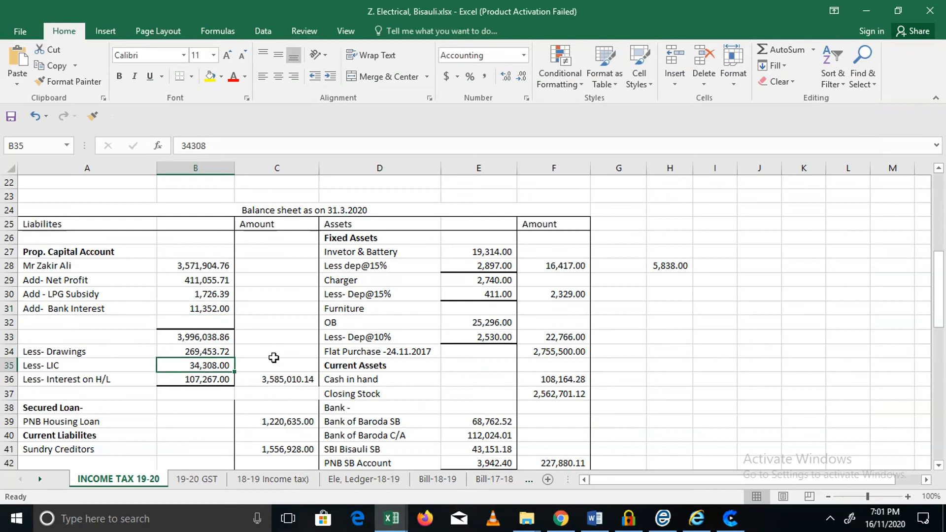
pyautogui.click(211, 310)
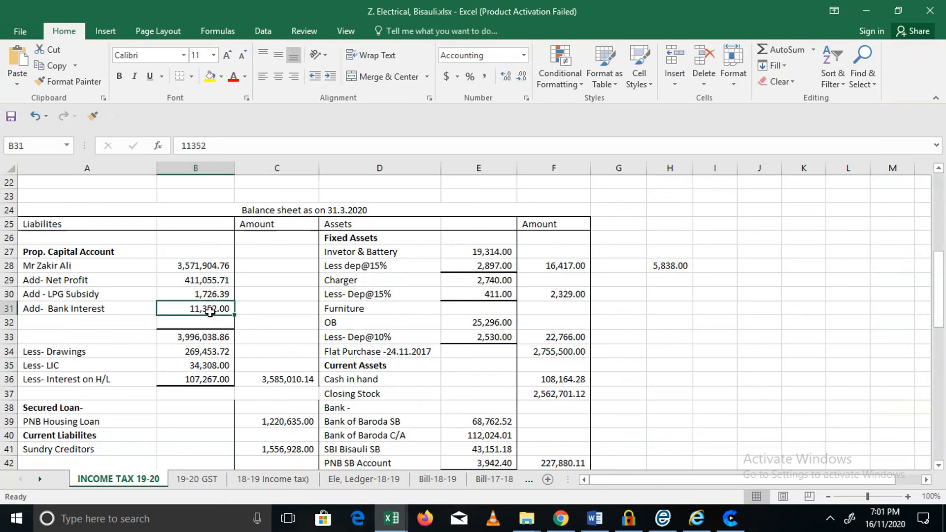
pyautogui.hotkey('alt', 'Tab')
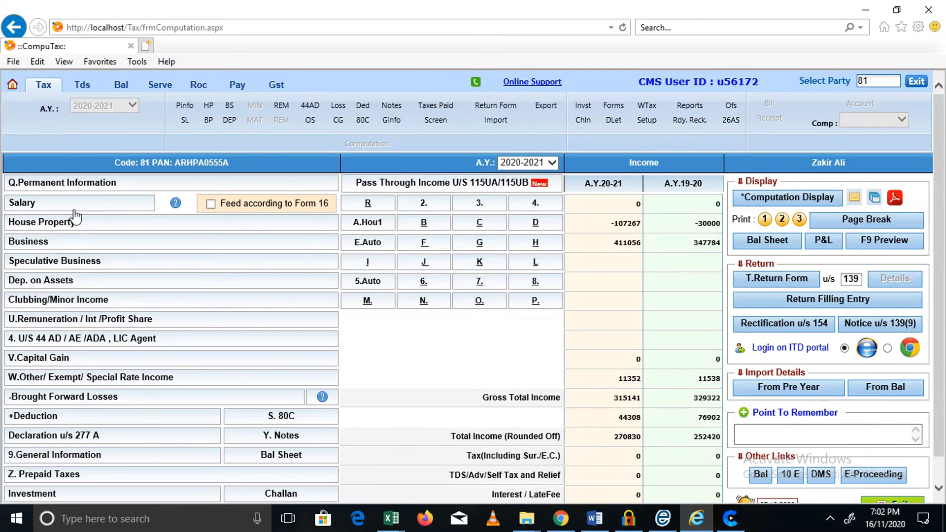
# - Display the income computation in Word to look up the assessee's address and return to the CompuTax computation
pyautogui.click(769, 197)
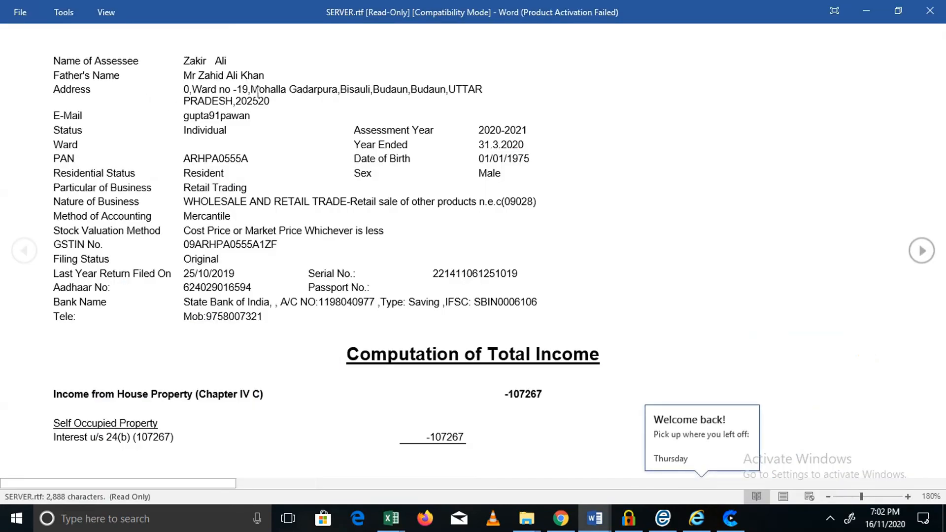
pyautogui.hotkey('alt', 'Tab')
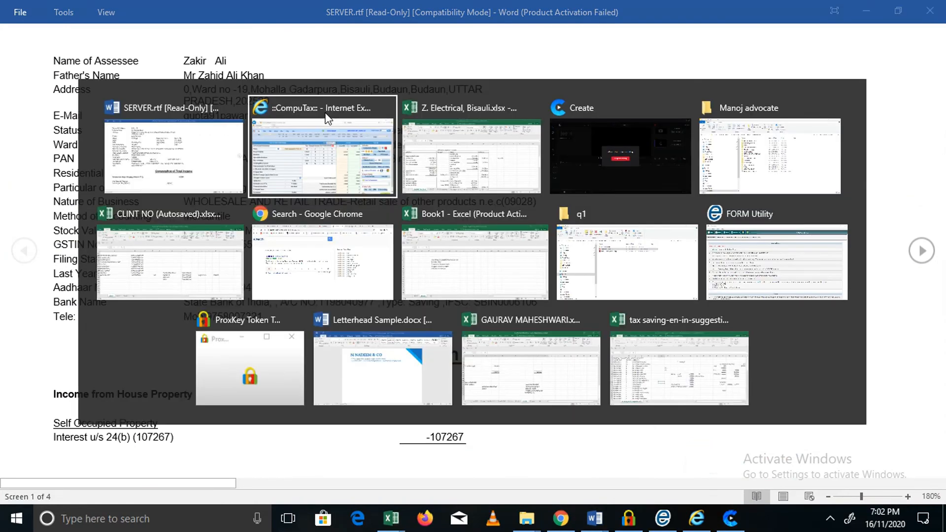
pyautogui.click(327, 118)
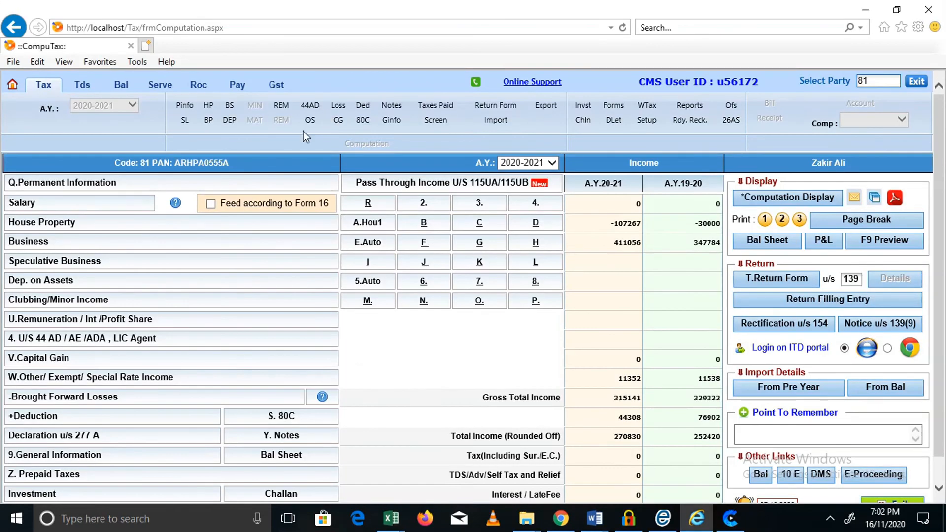
# - Open House Property and fill in the Hou1 flat number and pin code from the address in the Word computation
pyautogui.click(53, 226)
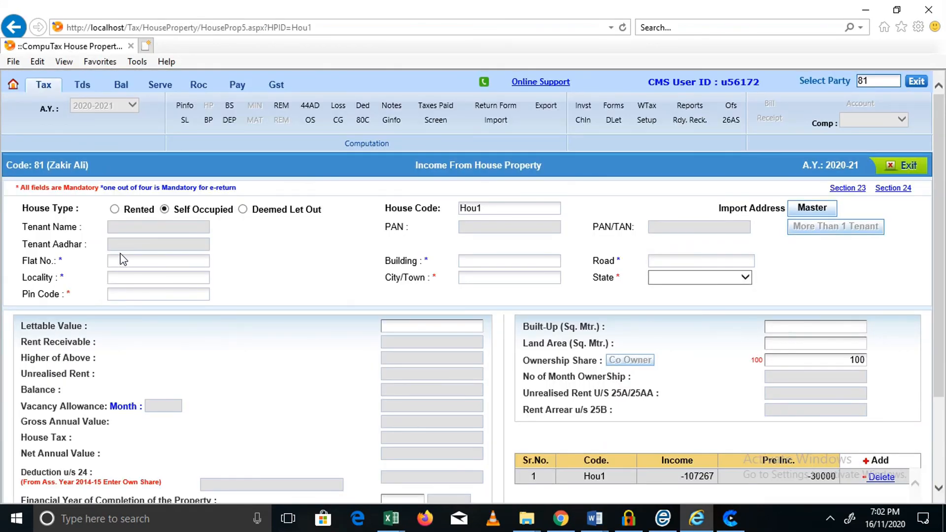
pyautogui.click(126, 261)
pyautogui.write('0')
pyautogui.click(150, 292)
pyautogui.hotkey('alt', 'Tab')
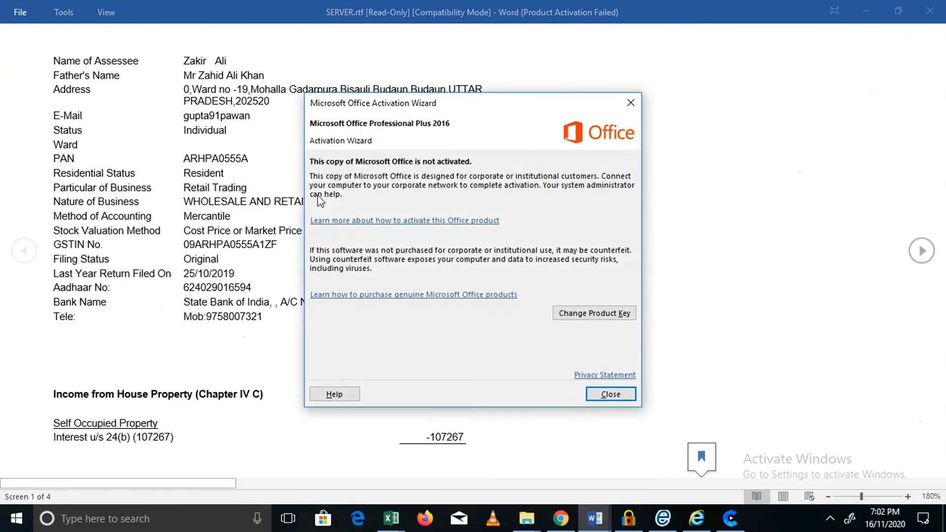
pyautogui.click(606, 396)
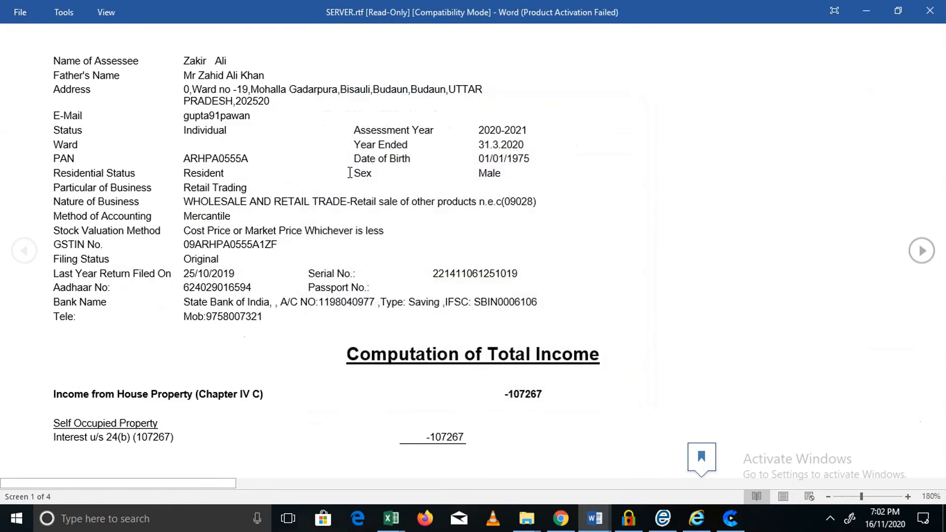
pyautogui.hotkey('alt', 'Tab')
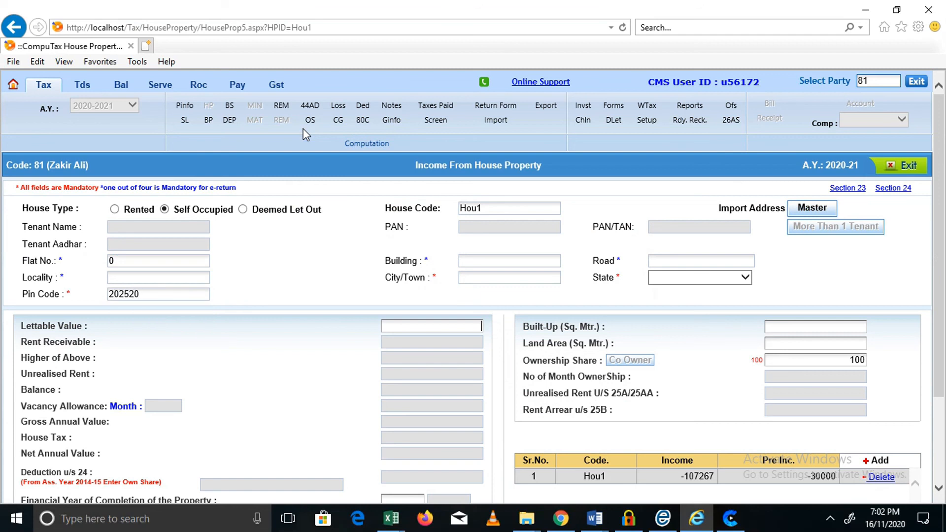
# - Fill in the Hou1 City/Town and State from the Word computation and exit House Property to the computation
pyautogui.hotkey('alt', 'Tab')
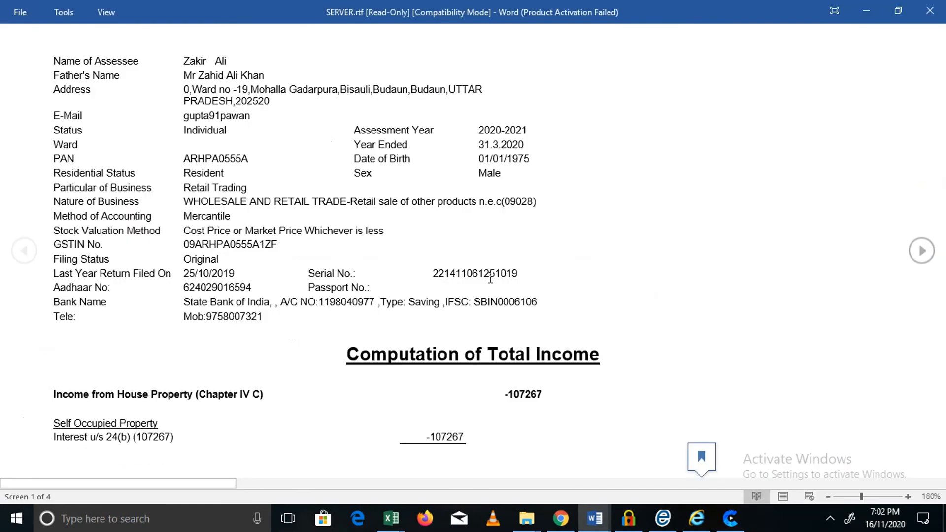
pyautogui.hotkey('alt', 'Tab')
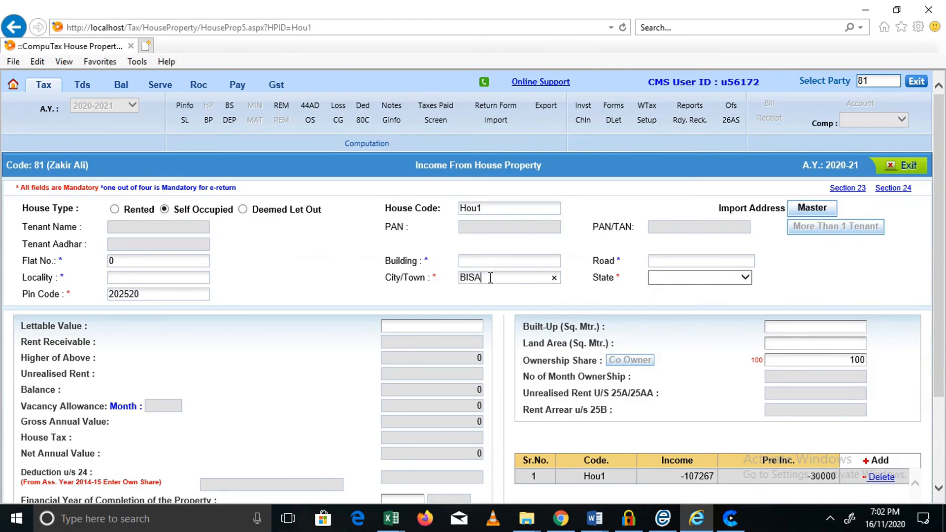
pyautogui.press('Tab')
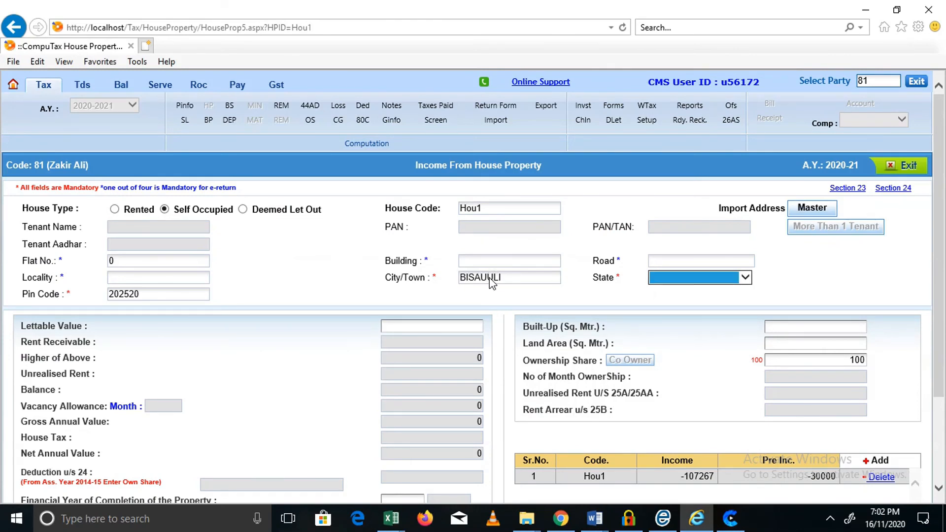
pyautogui.press('u')
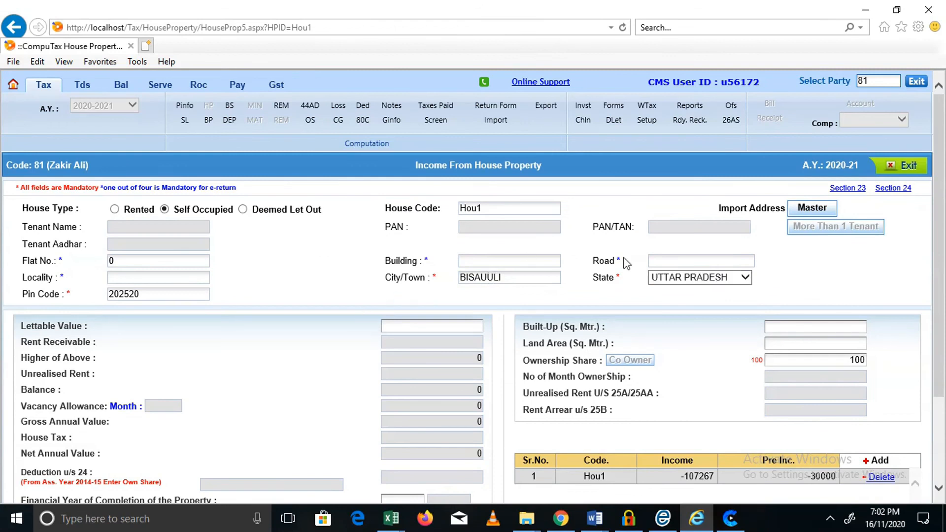
pyautogui.click(903, 166)
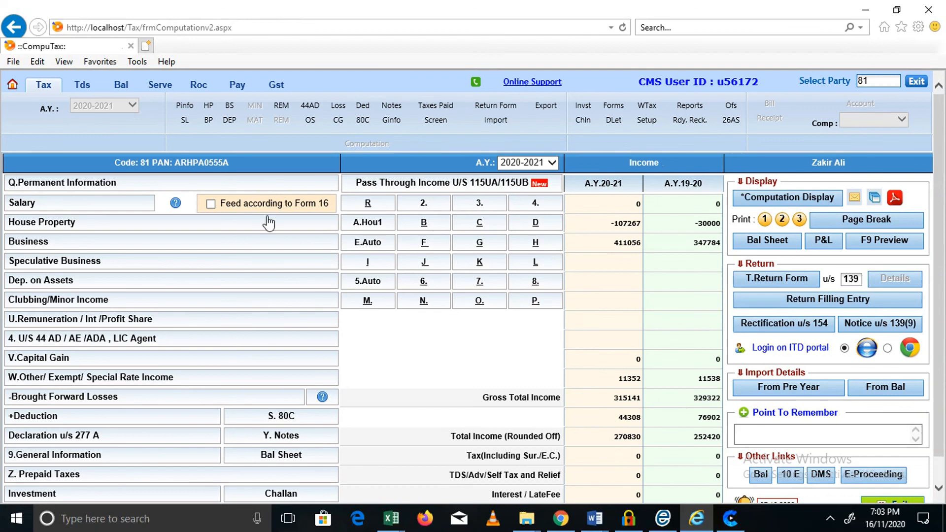
# - Check the GST Turnover Detail and the Auto business entry in Income From Business & Profession and return to the computation
pyautogui.click(43, 244)
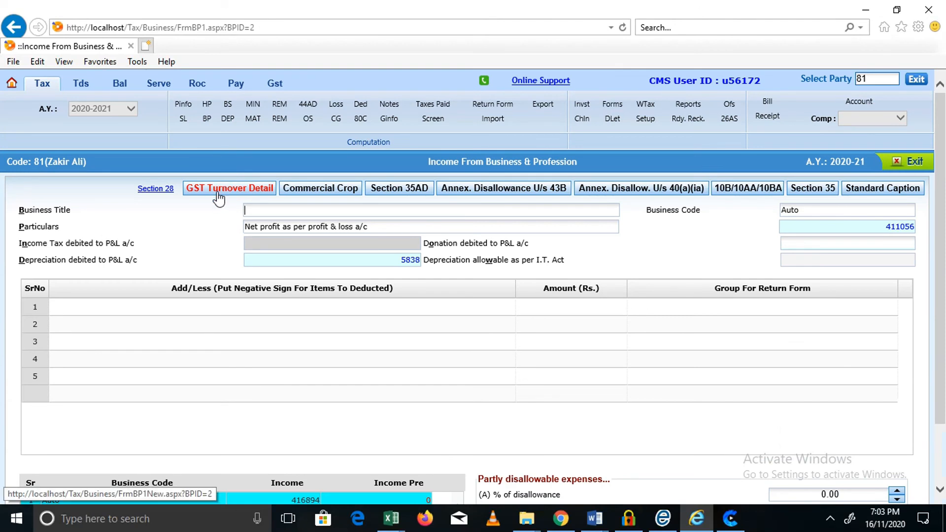
pyautogui.click(223, 186)
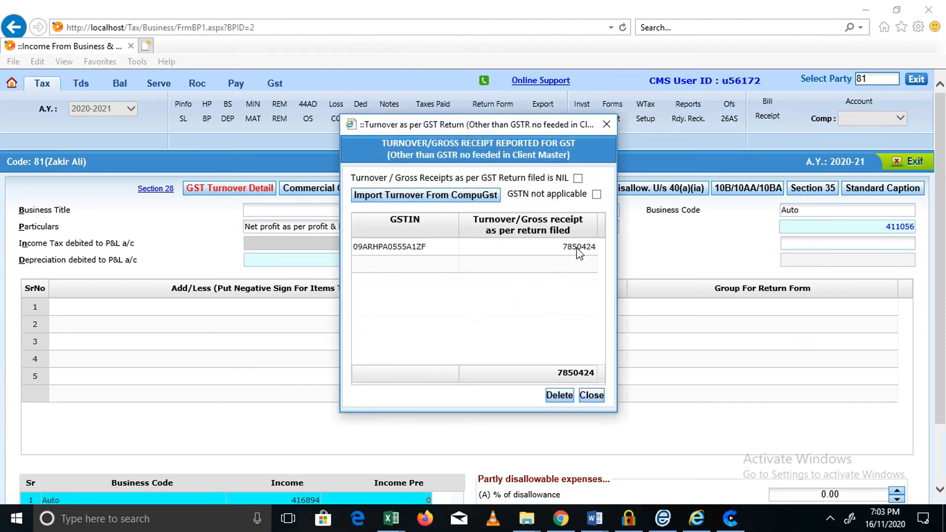
pyautogui.click(607, 124)
pyautogui.click(917, 164)
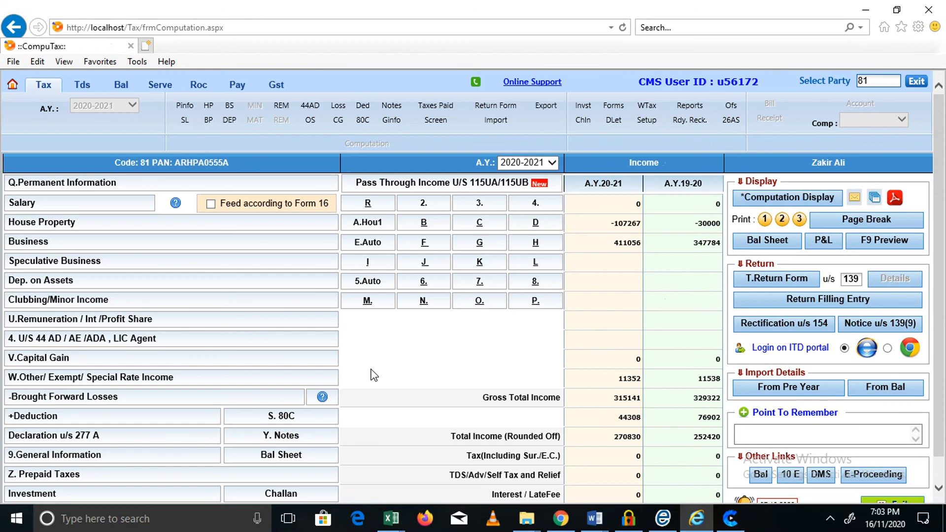
pyautogui.click(86, 242)
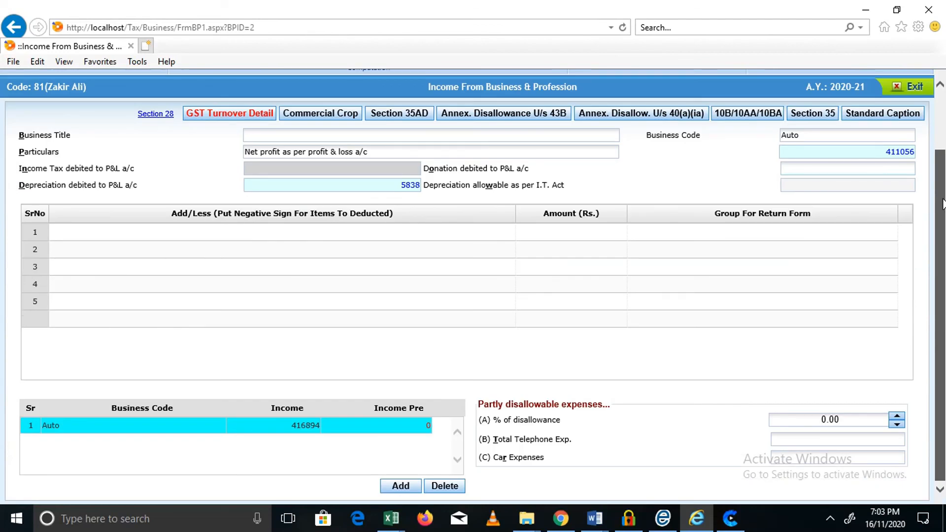
pyautogui.click(910, 87)
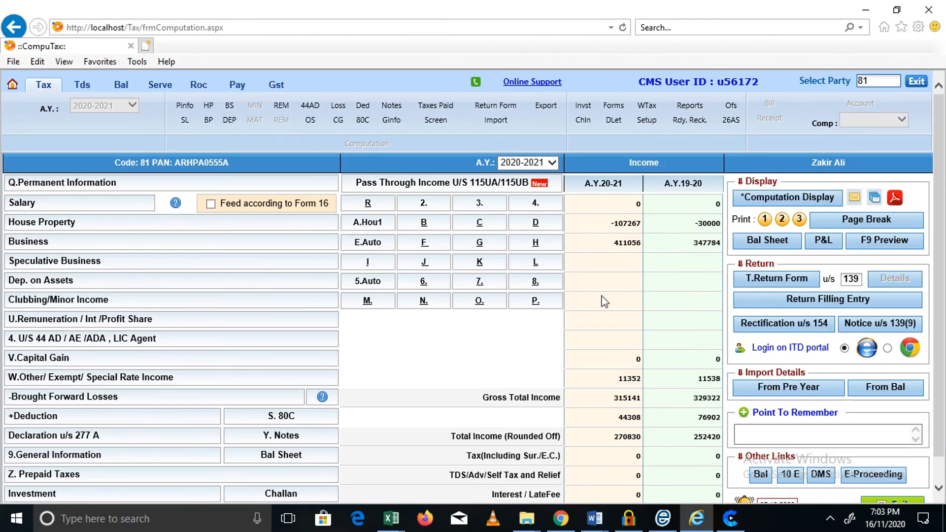
# - Open the Return Form, generate the Form 3 e-return XML with USB Token signing selected, and exit to the party list
pyautogui.click(761, 282)
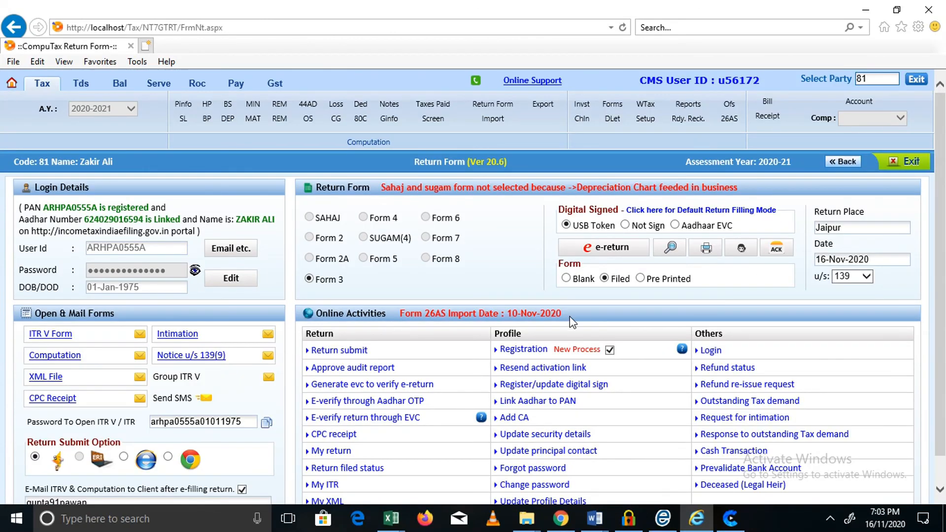
pyautogui.click(610, 258)
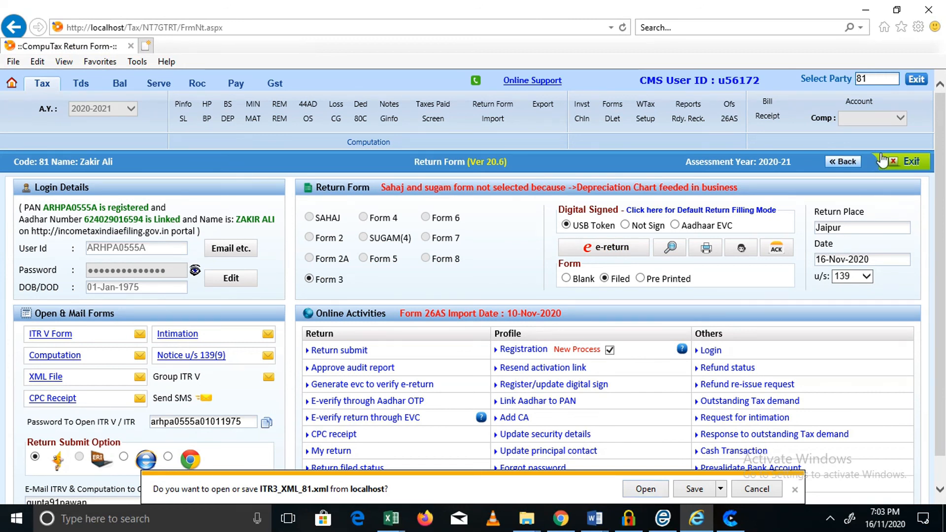
pyautogui.click(910, 172)
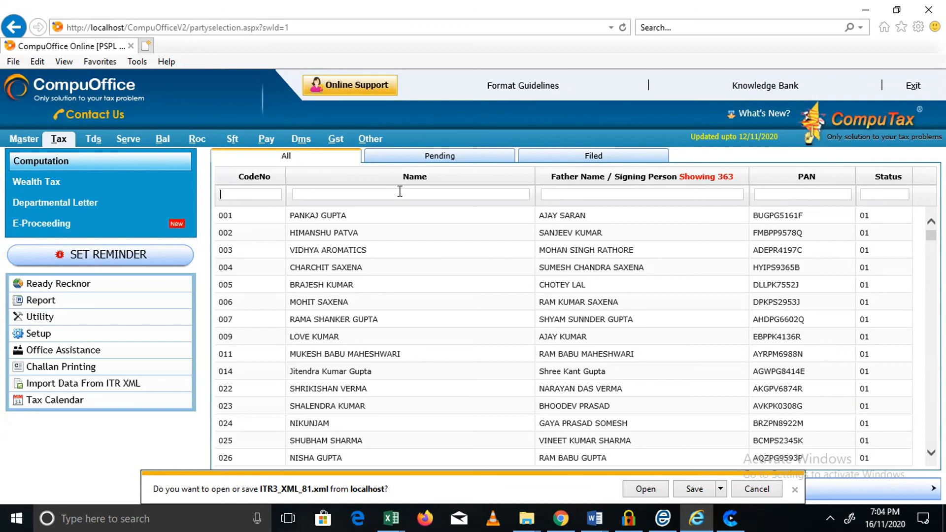
pyautogui.hotkey('alt', 'Tab')
pyautogui.hotkey('alt', 'Tab')
pyautogui.hotkey('alt', 'Tab')
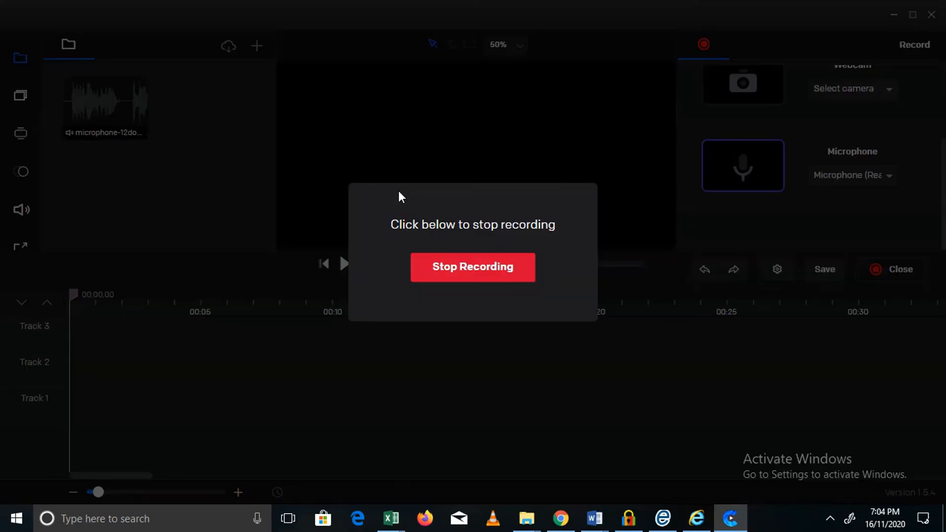